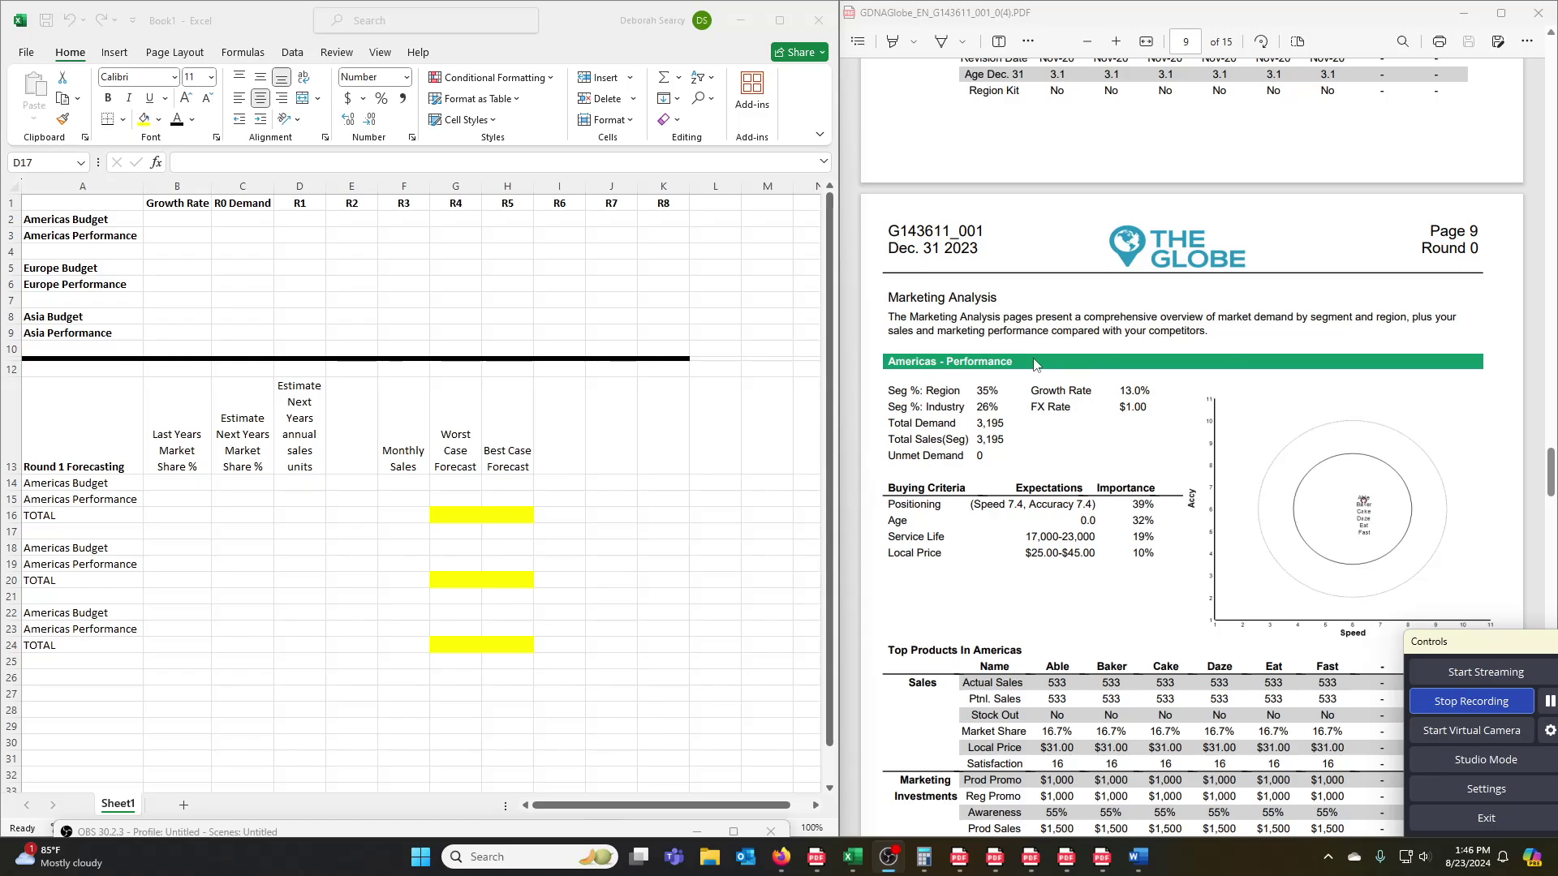
Step: Enter the Americas Budget growth rate 0.06 and R0 demand 5838 from the report's Americas - Budget page
scroll(991, 368, "up", 9)
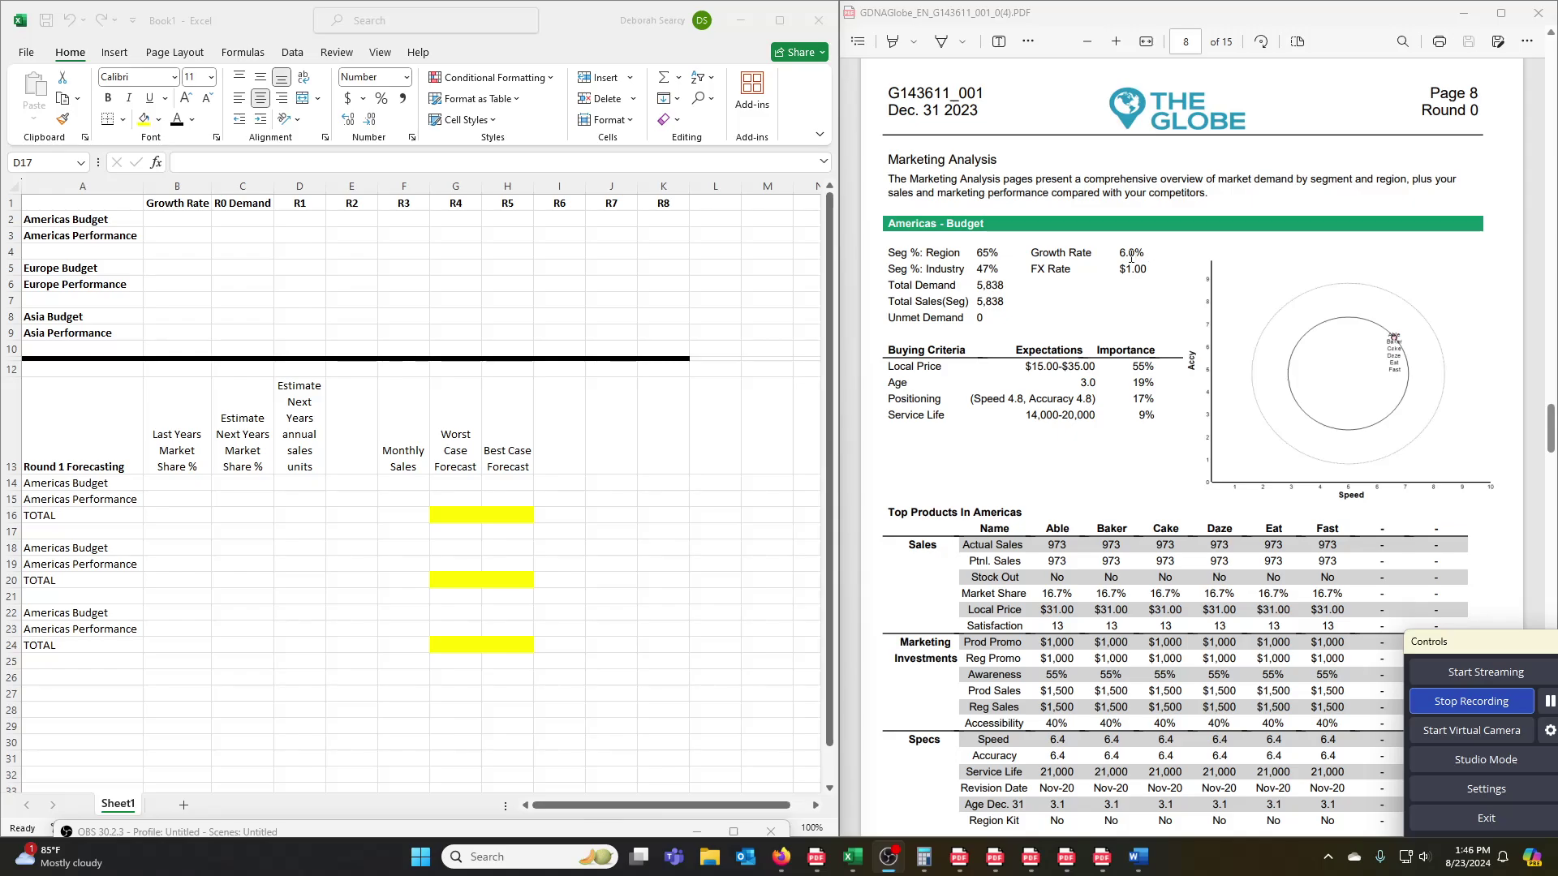
left_click(187, 215)
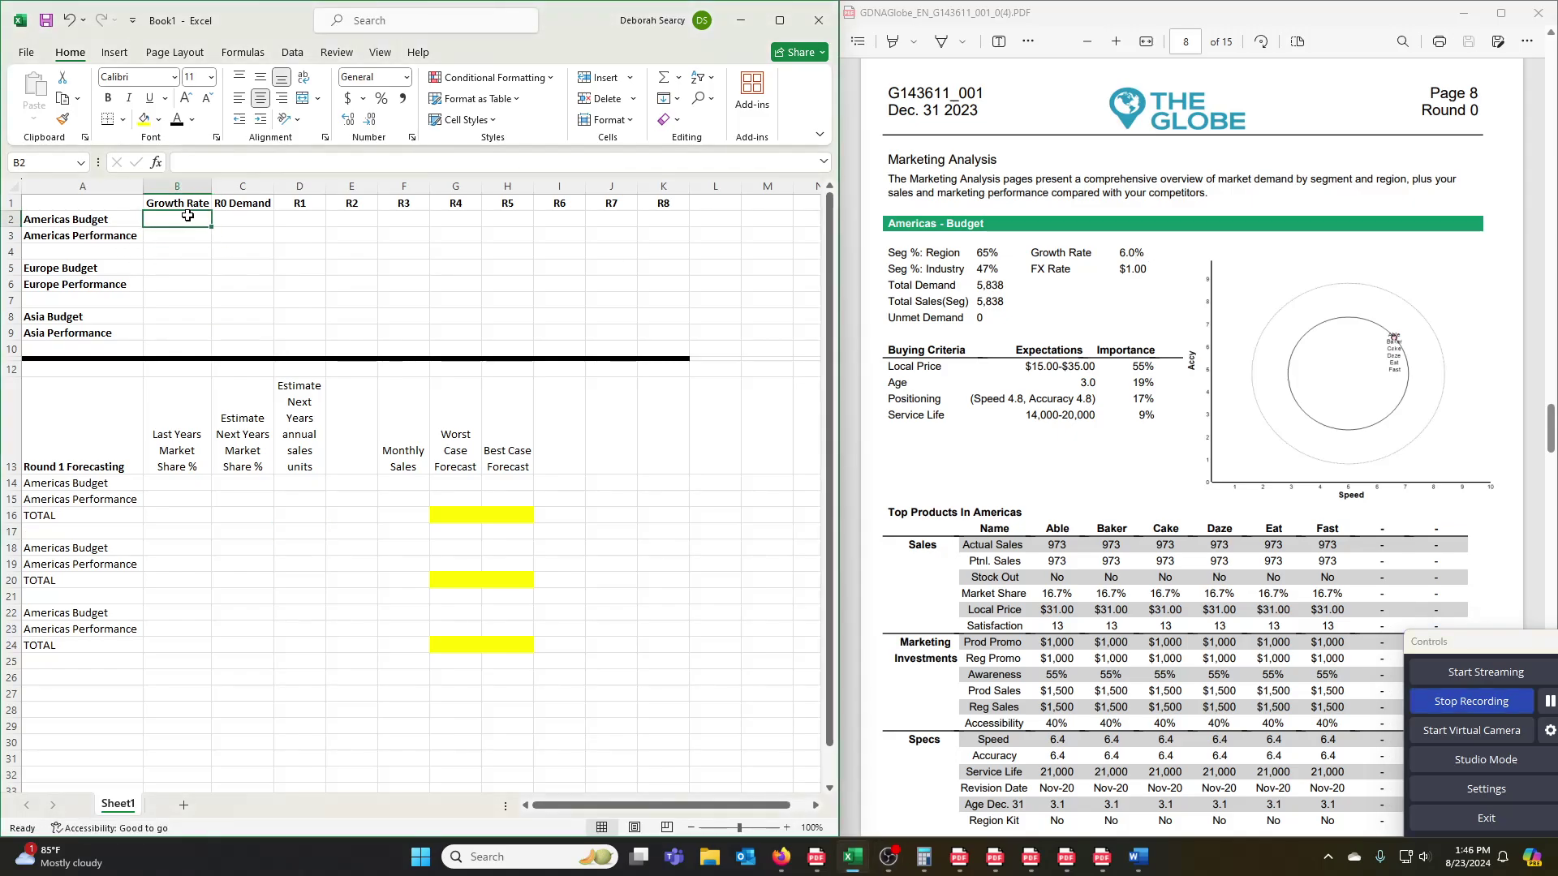
type("0.06")
key("Tab")
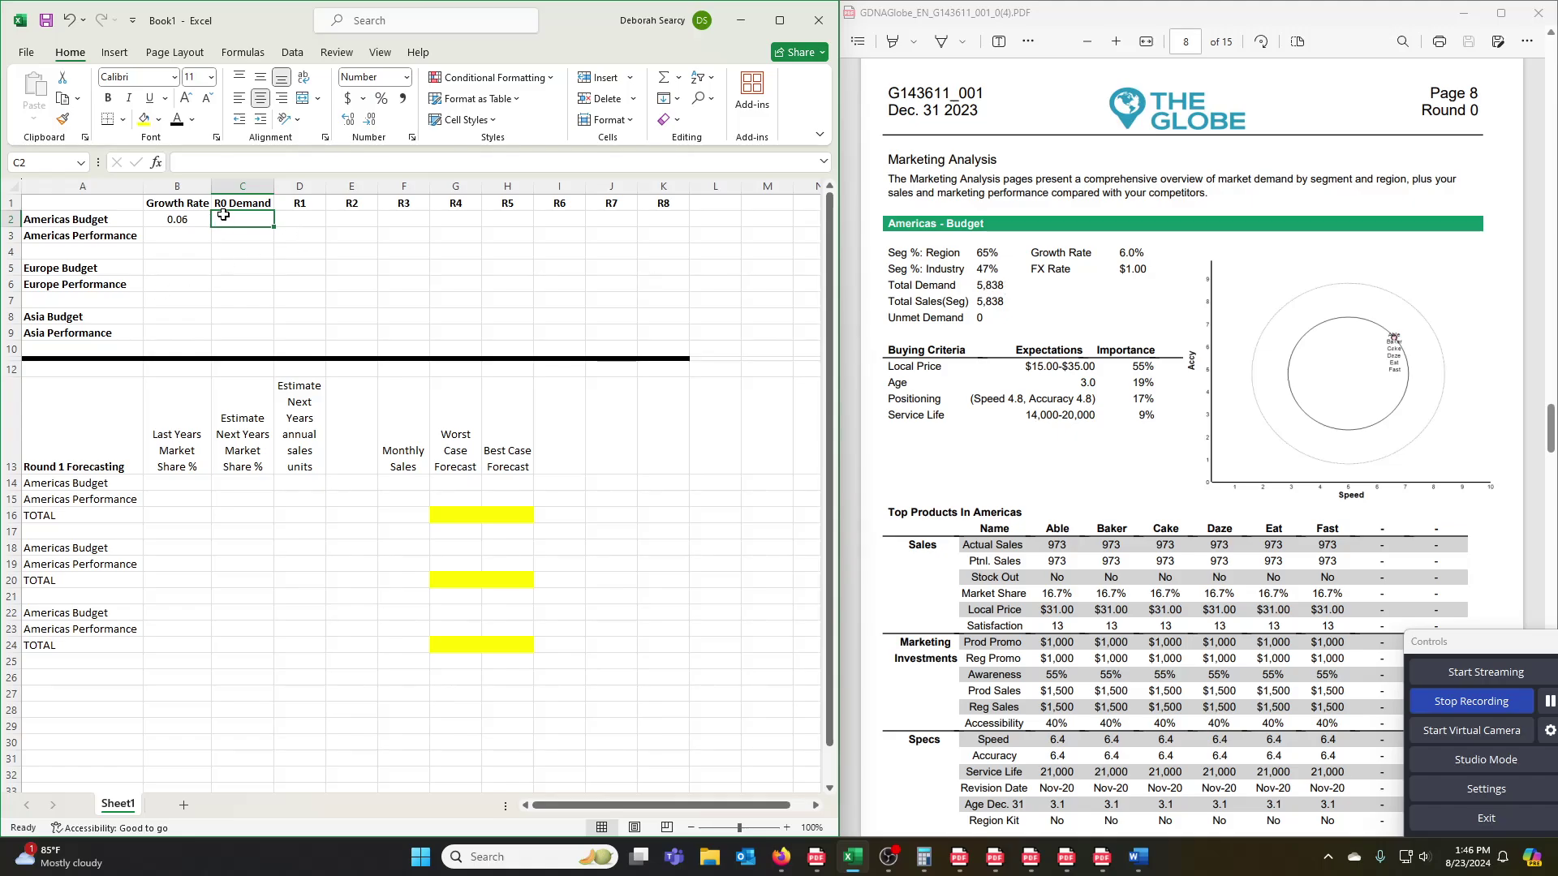
type("5838")
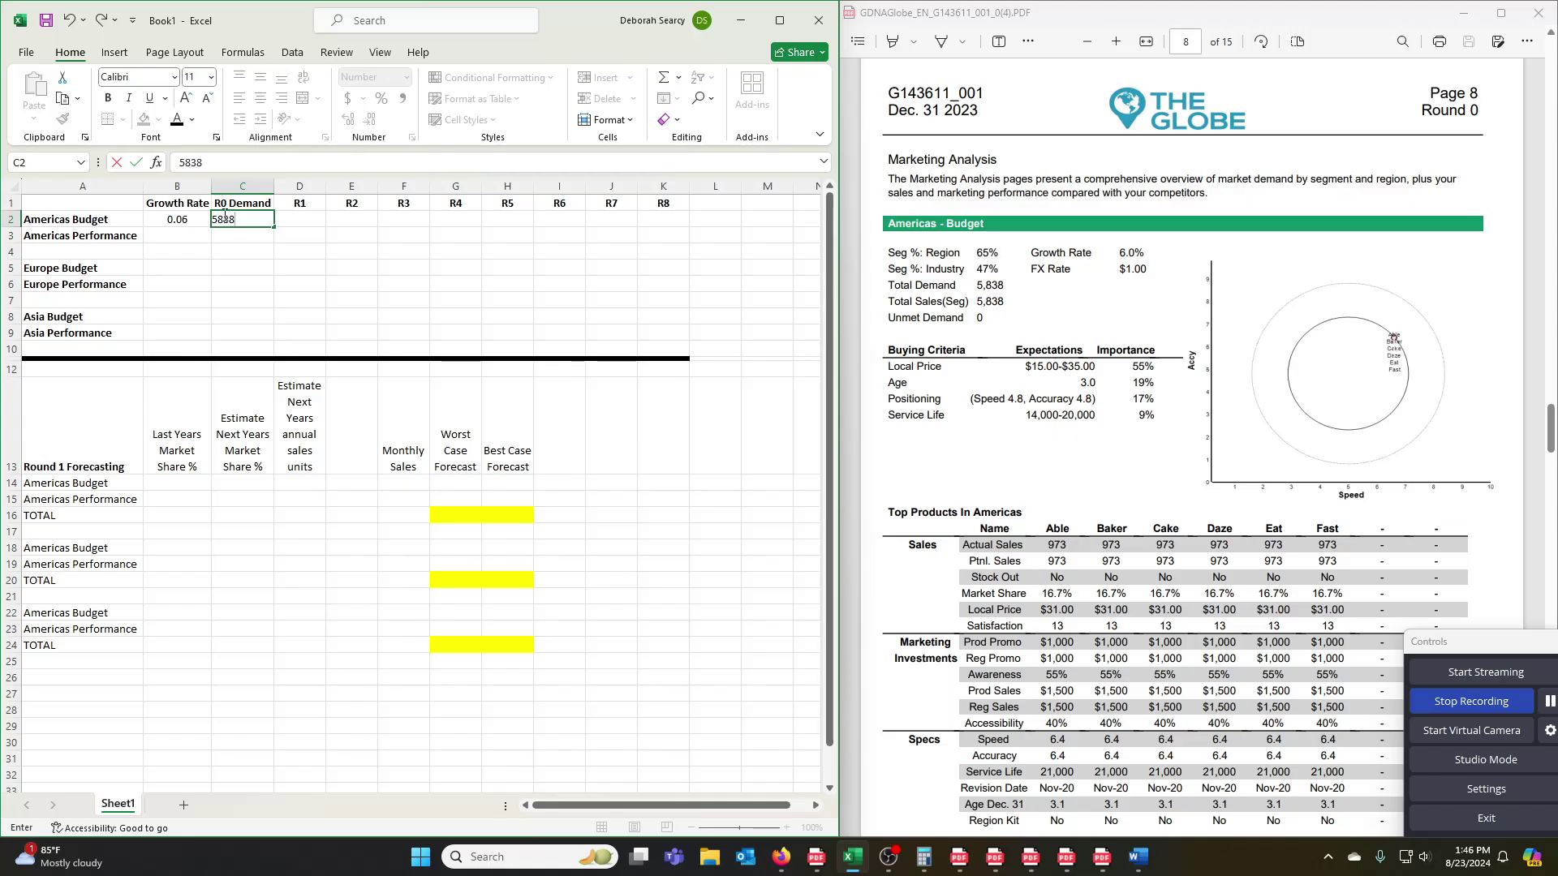
key("Return")
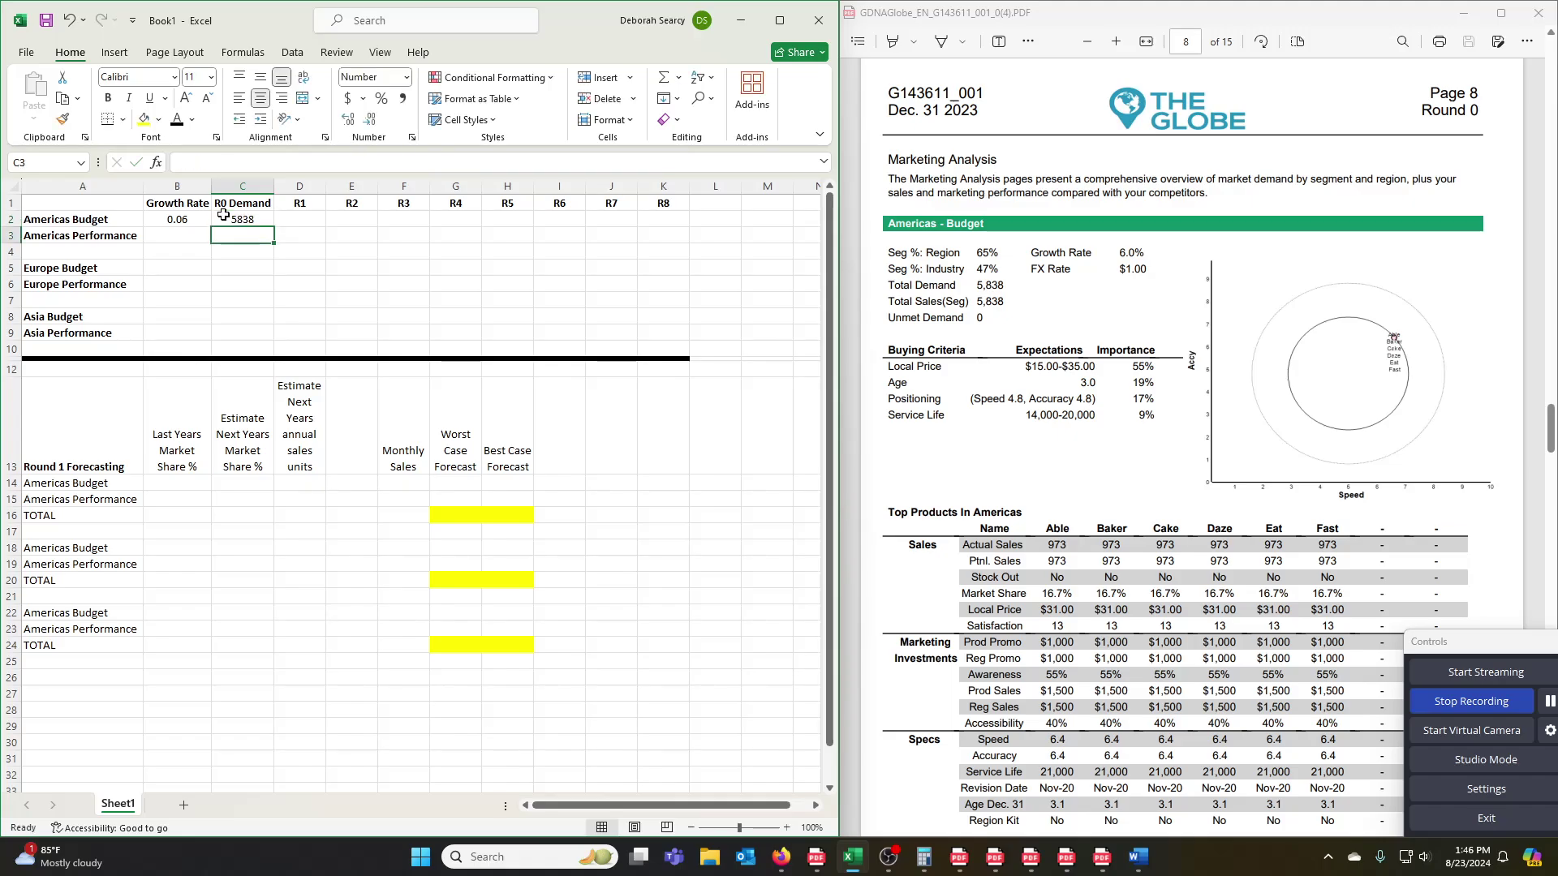
Step: Calculate the Americas Budget R1 demand in D2 with the formula =C2*(1+$B2)
left_click(309, 215)
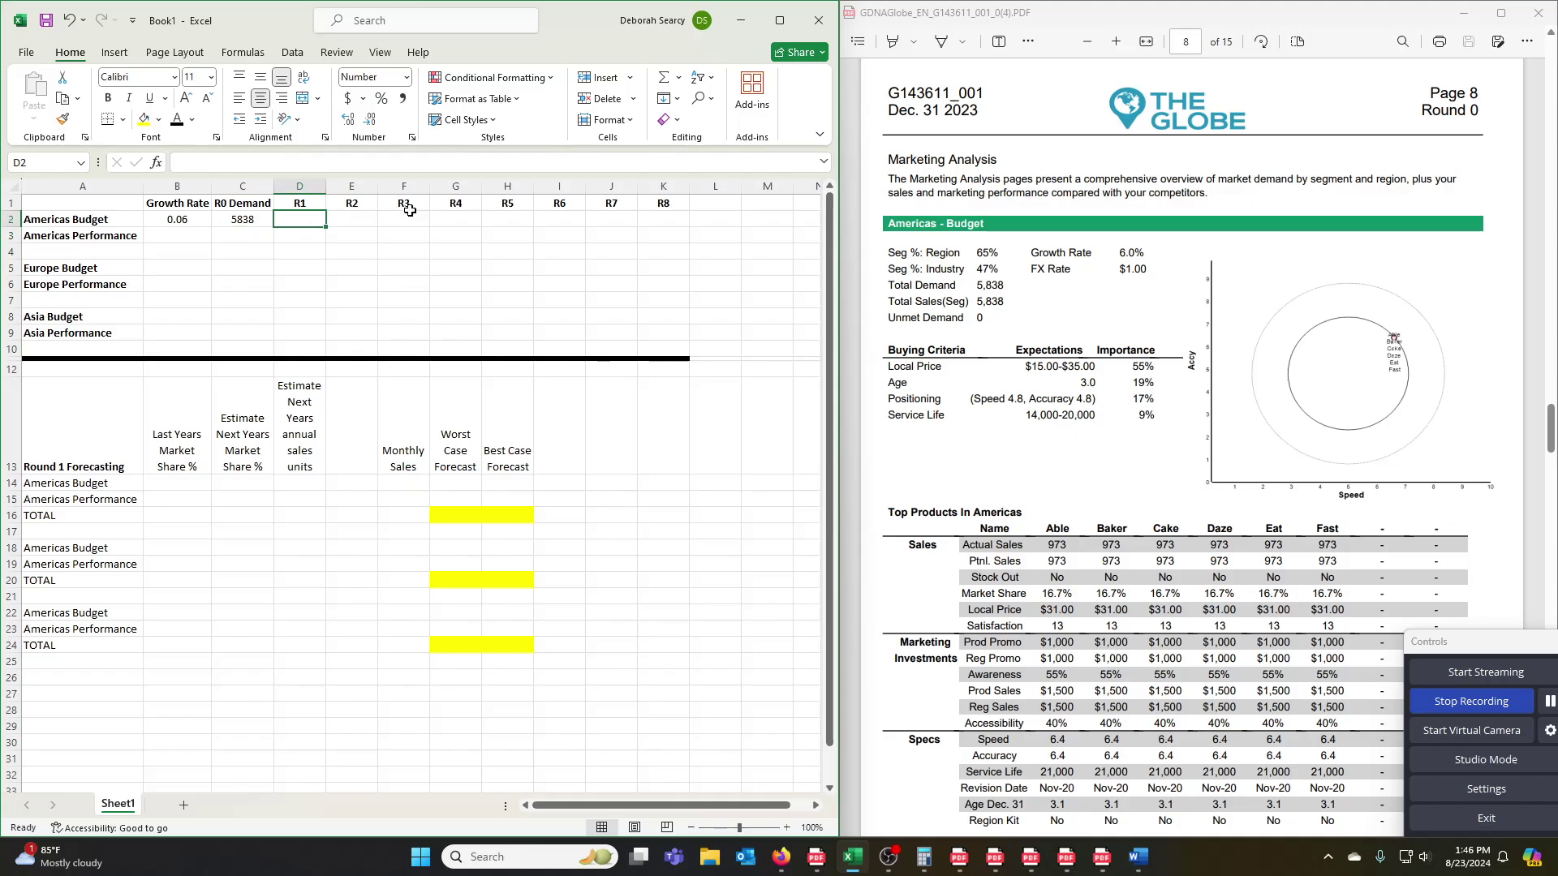
type("=")
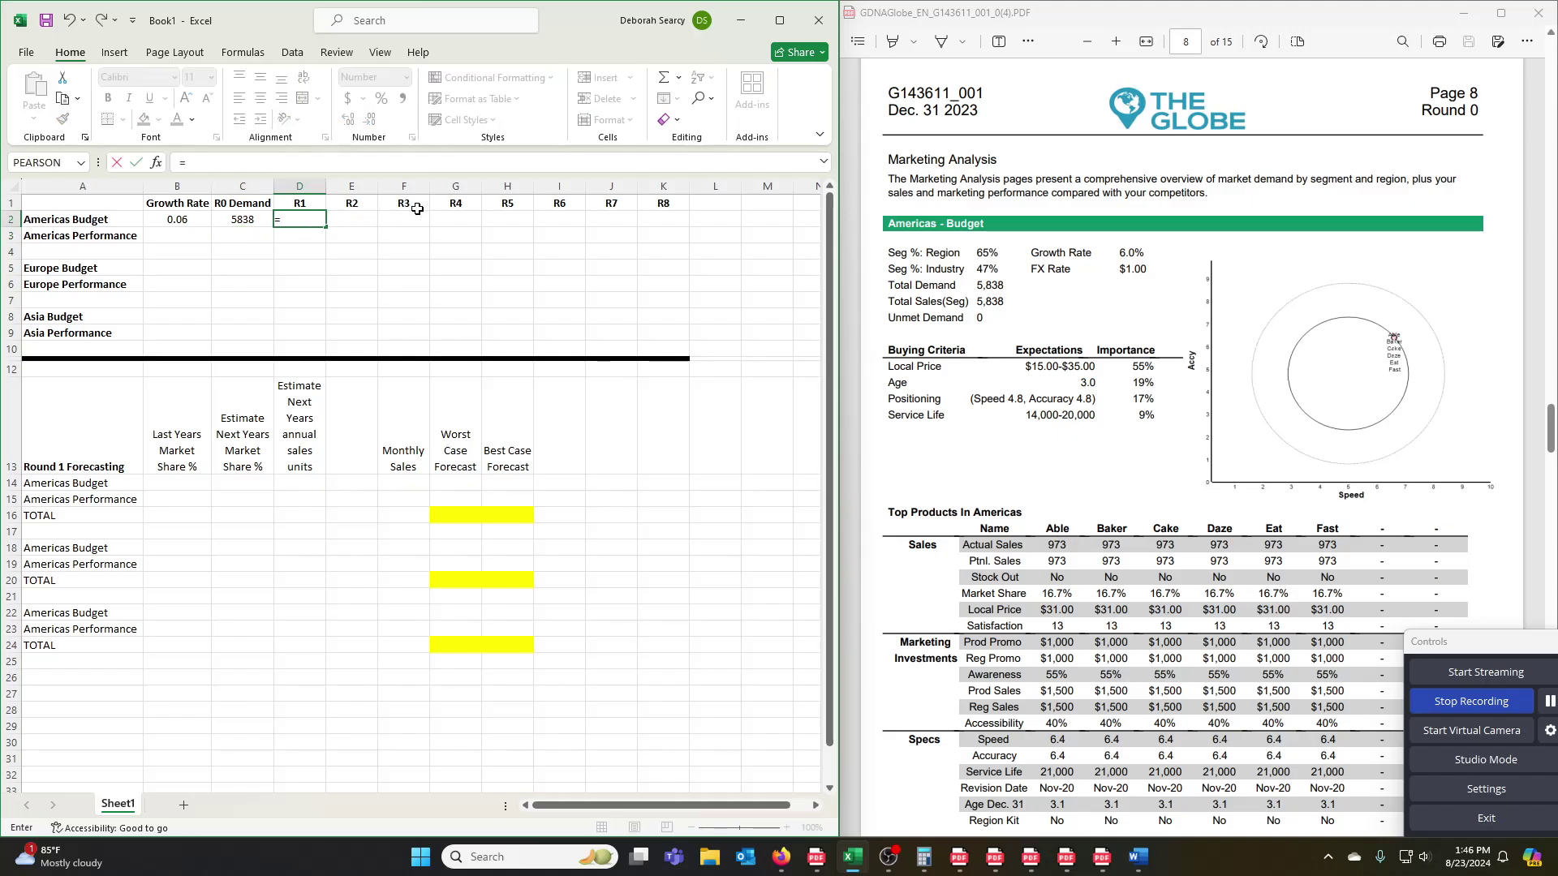
left_click(233, 221)
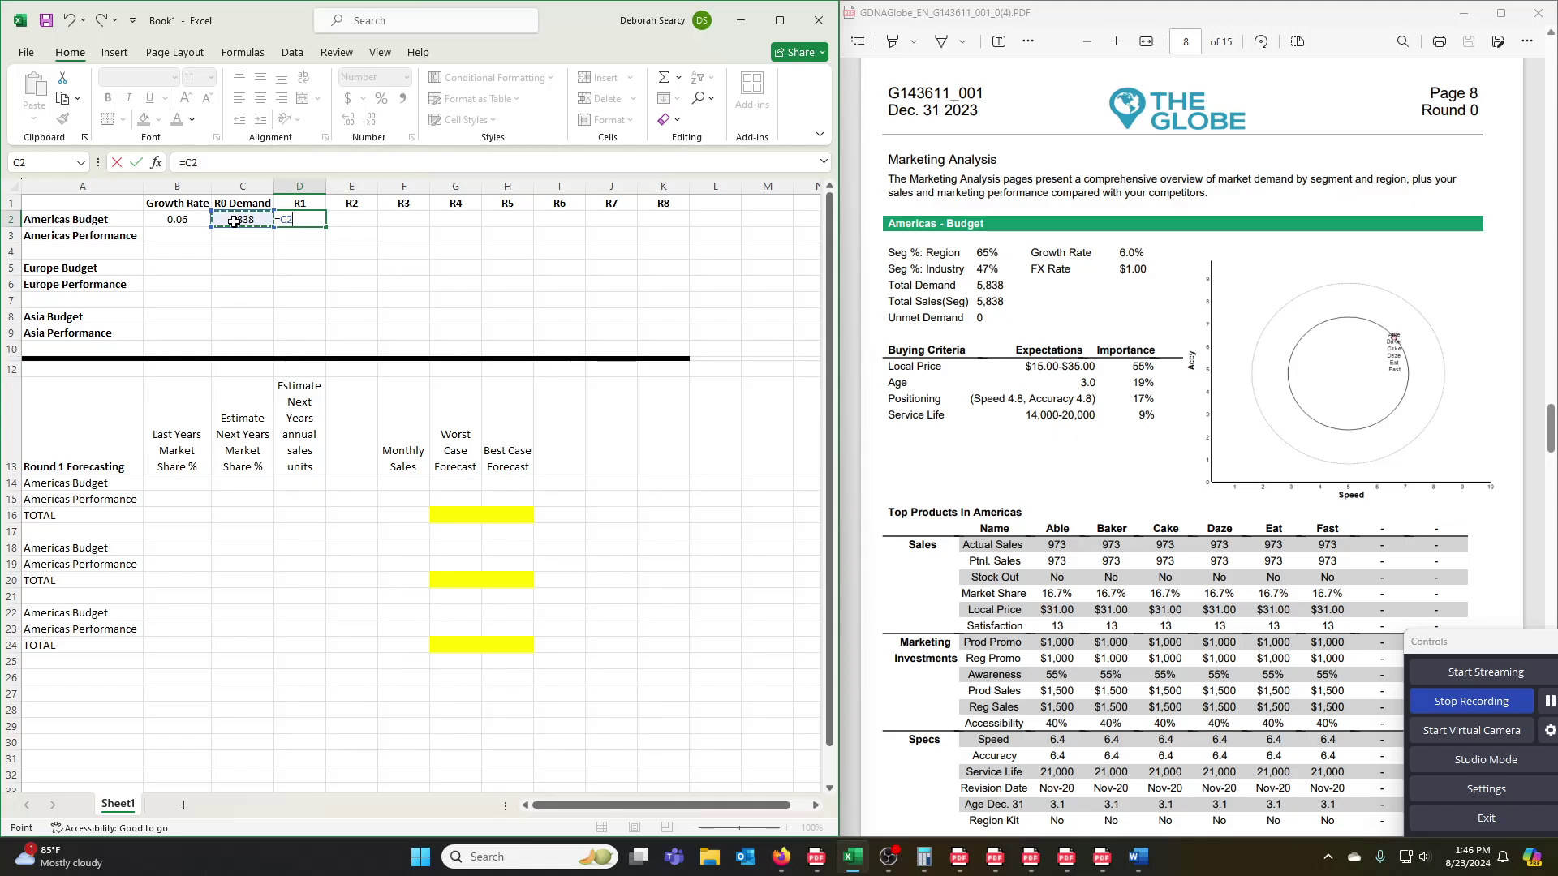
type("+$")
type("b")
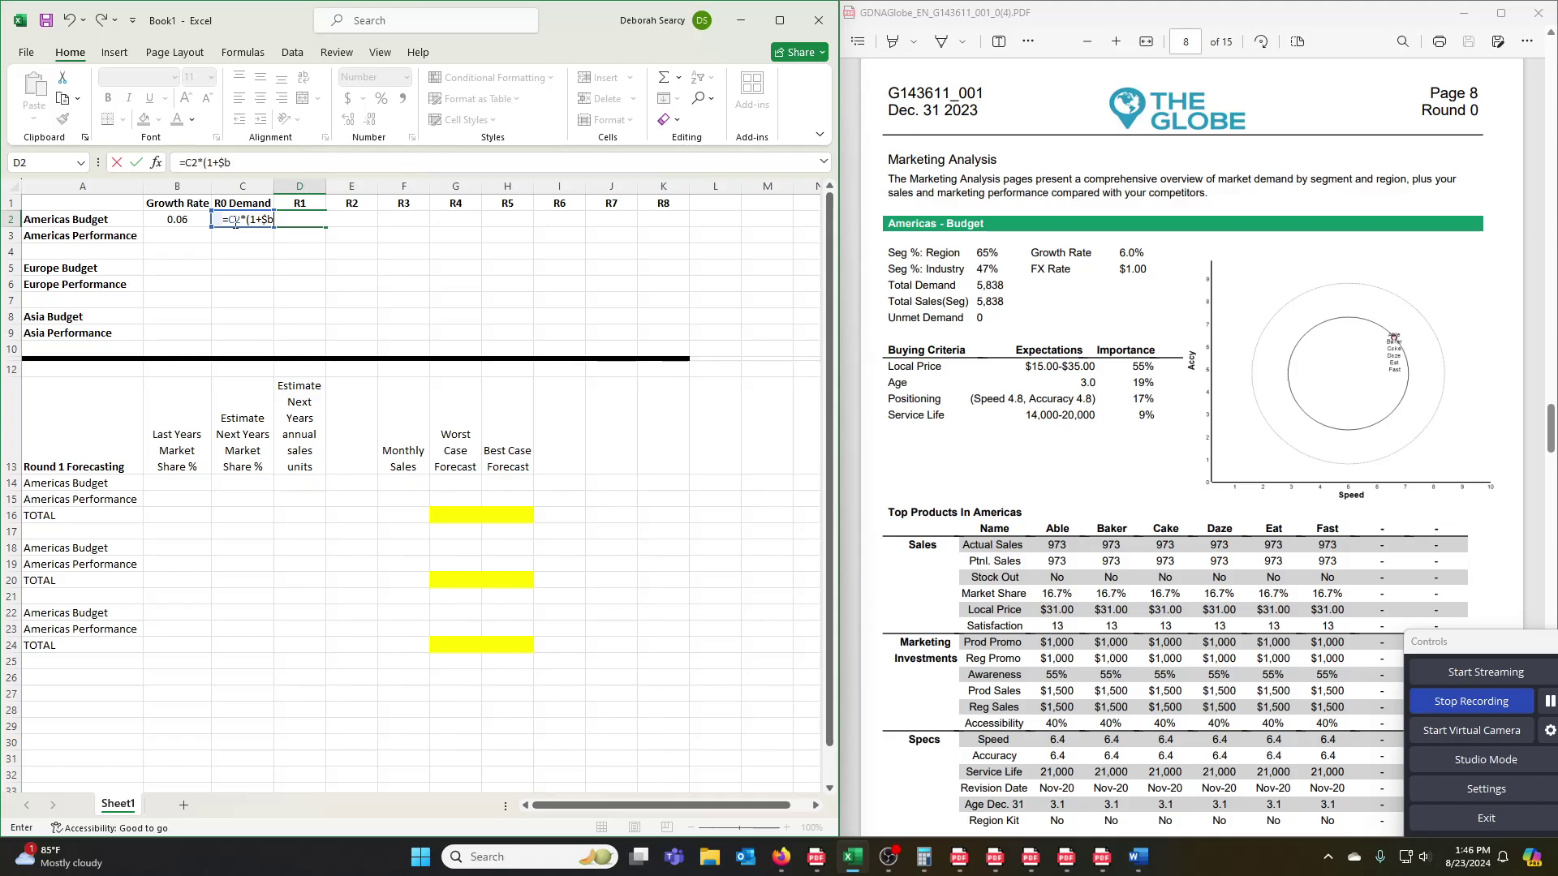
type("2")
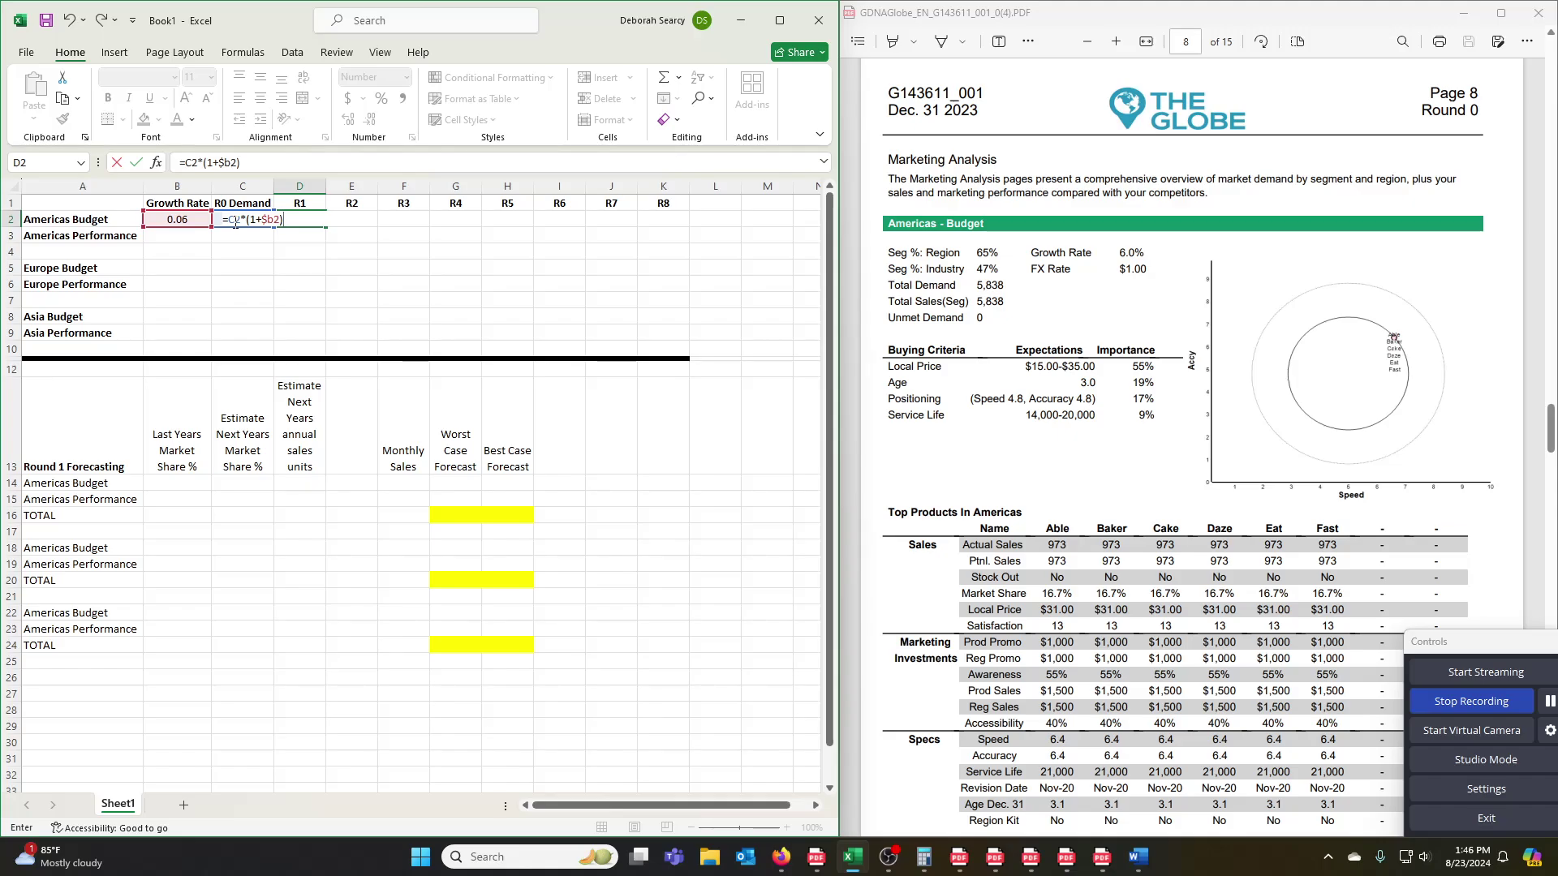
key("Return")
Step: Copy the Americas Budget R1 formula across R2 through R8 and check the cell references in the R5 formula
key("Up")
key("ctrl+c")
key("Right")
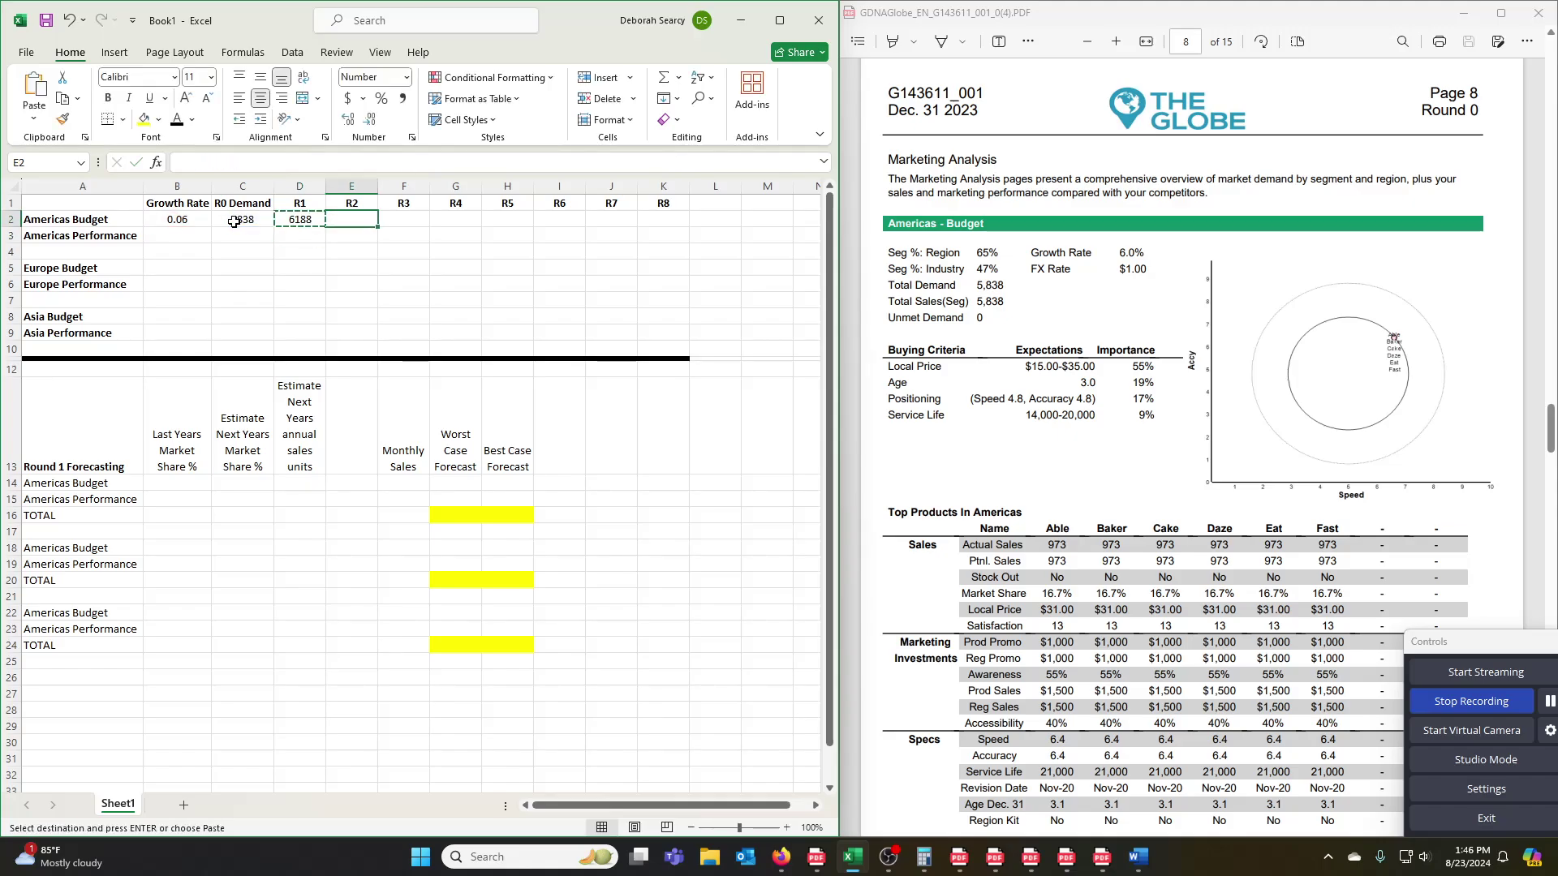
key("ctrl+v")
key("Right")
key("ctrl+v")
key("Right")
key("ctrl+v")
key("Right")
key("ctrl+v")
key("Right")
key("ctrl+v")
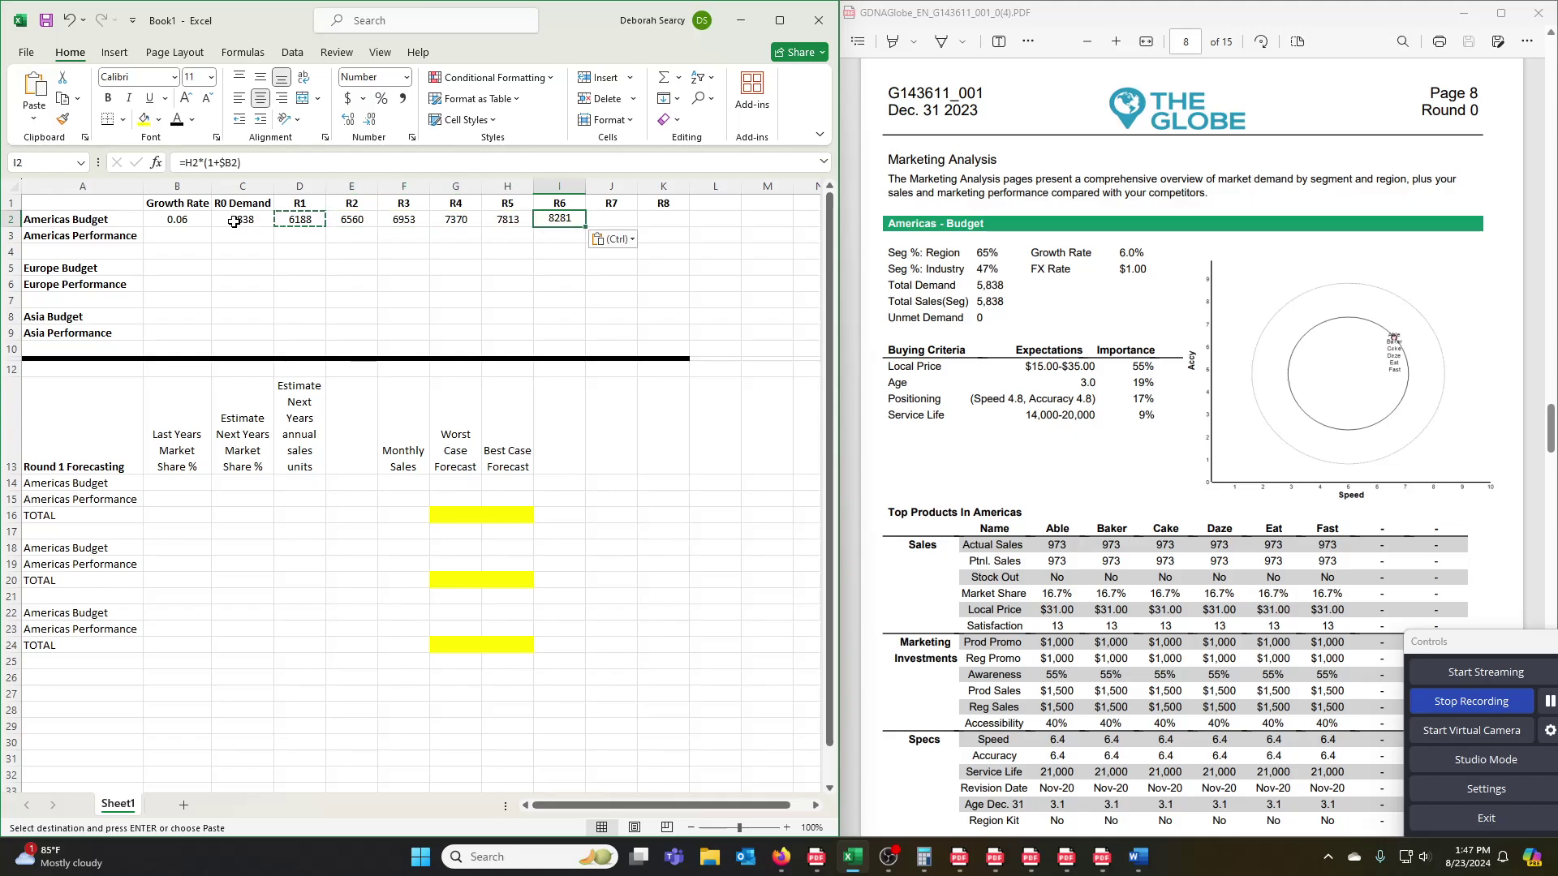
key("Right")
key("ctrl+v")
key("Right")
key("ctrl+v")
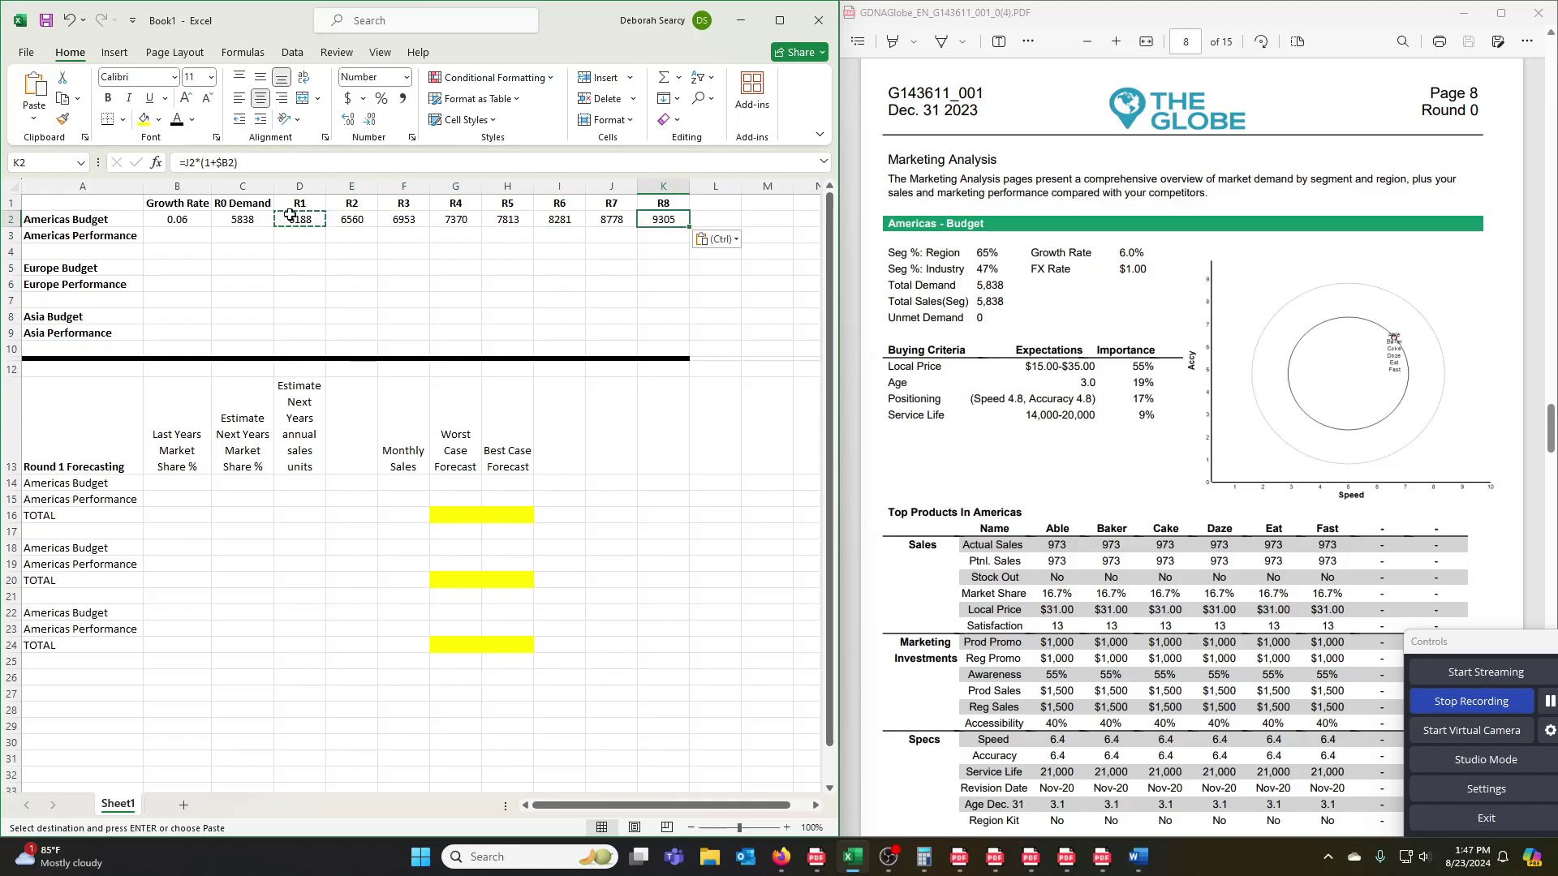
double_click(509, 219)
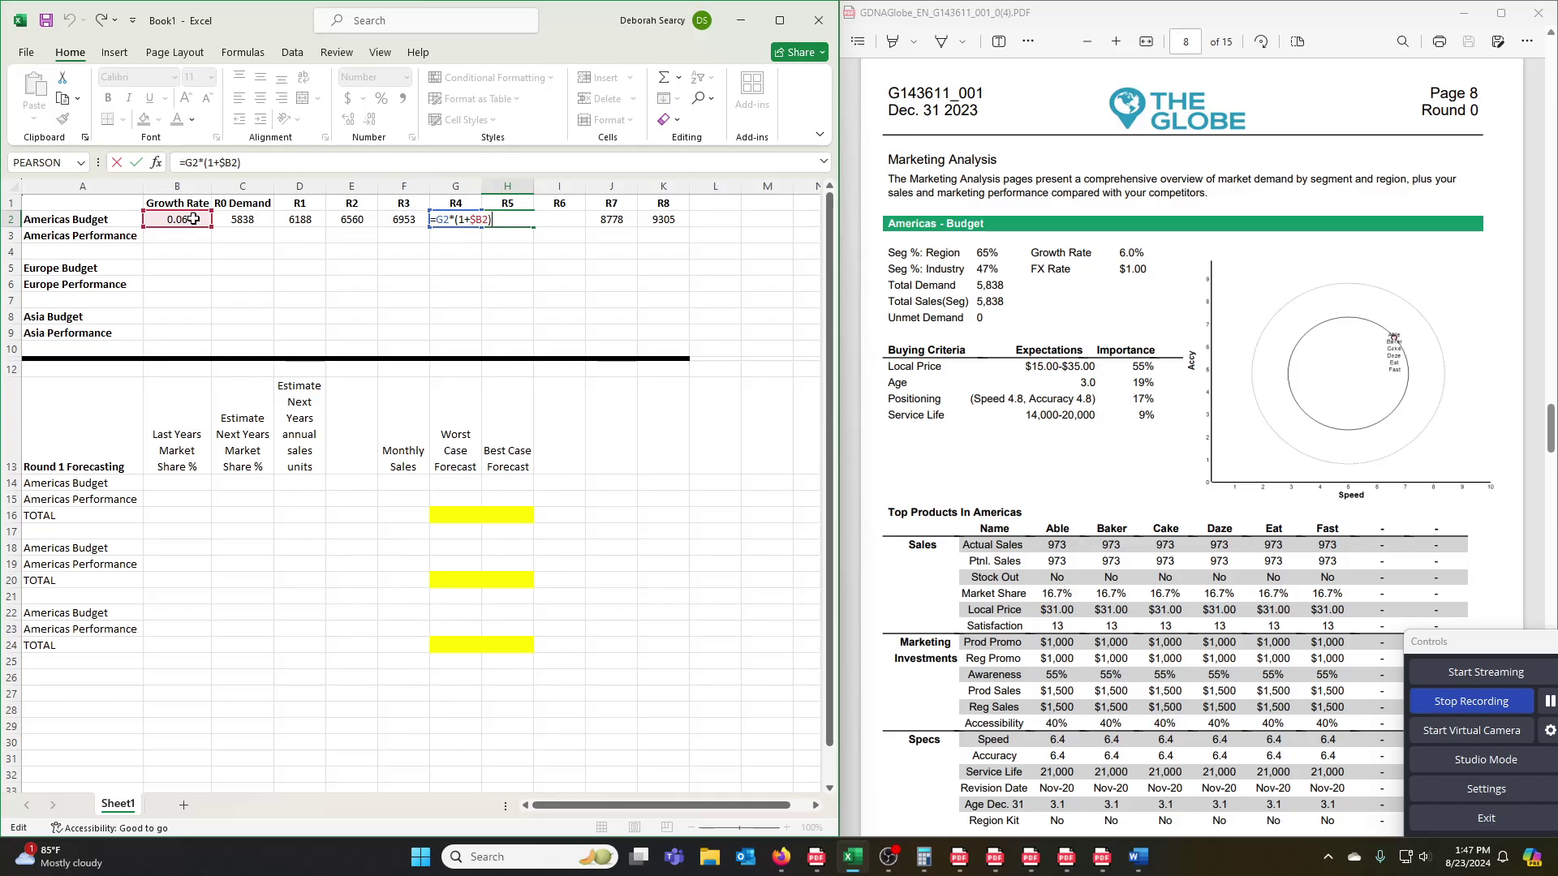
key("Return")
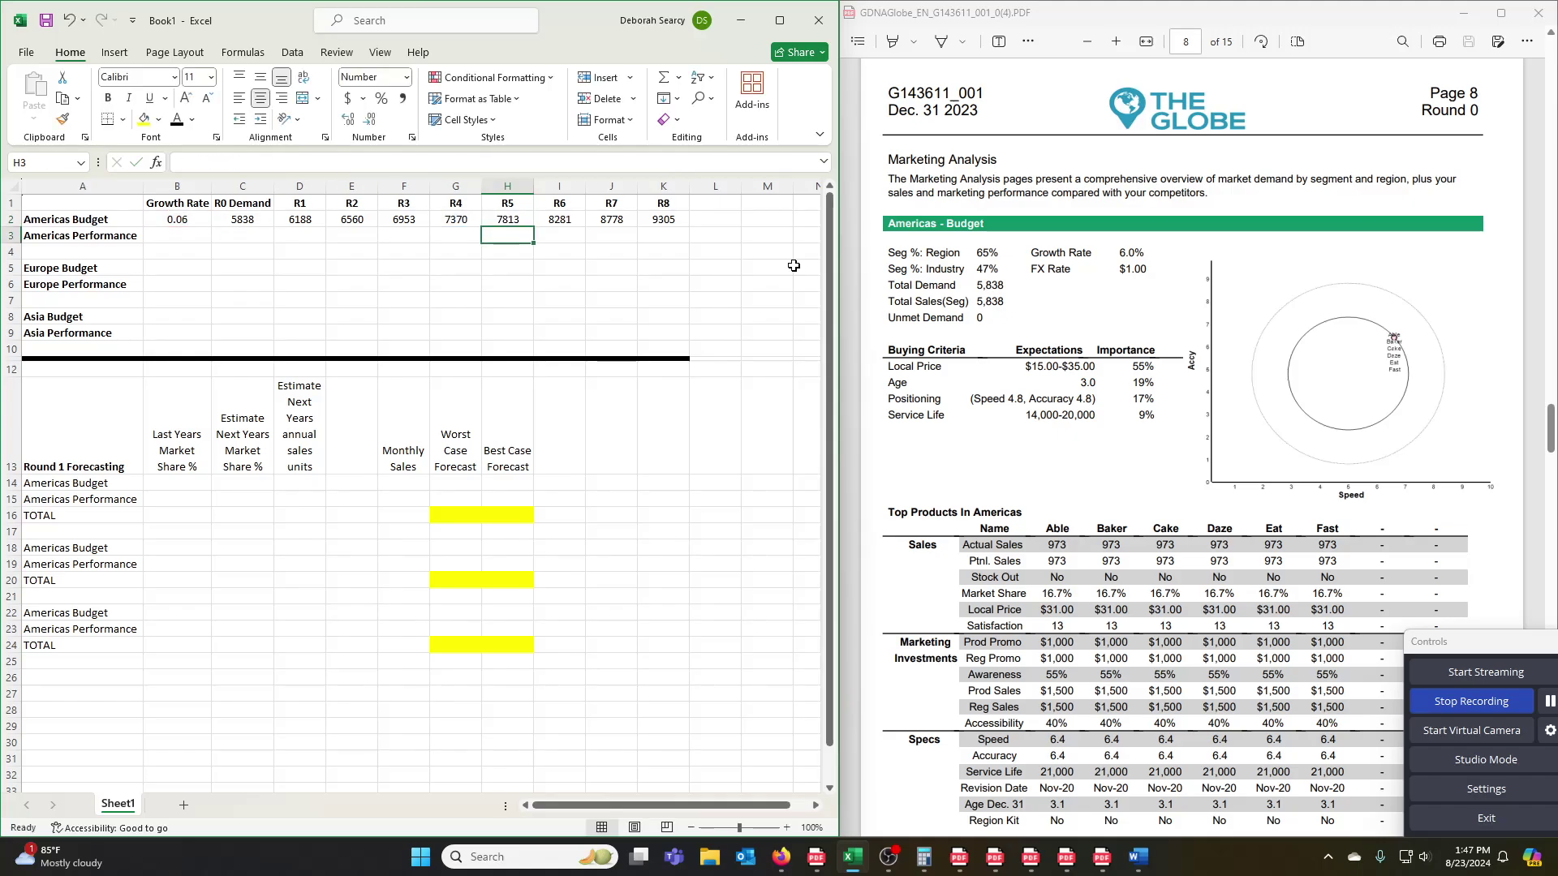
Step: Enter the Americas Performance growth rate .13 and R0 demand 3195 from the report's Americas - Performance page
scroll(1083, 554, "down", 5)
scroll(1082, 554, "down", 4)
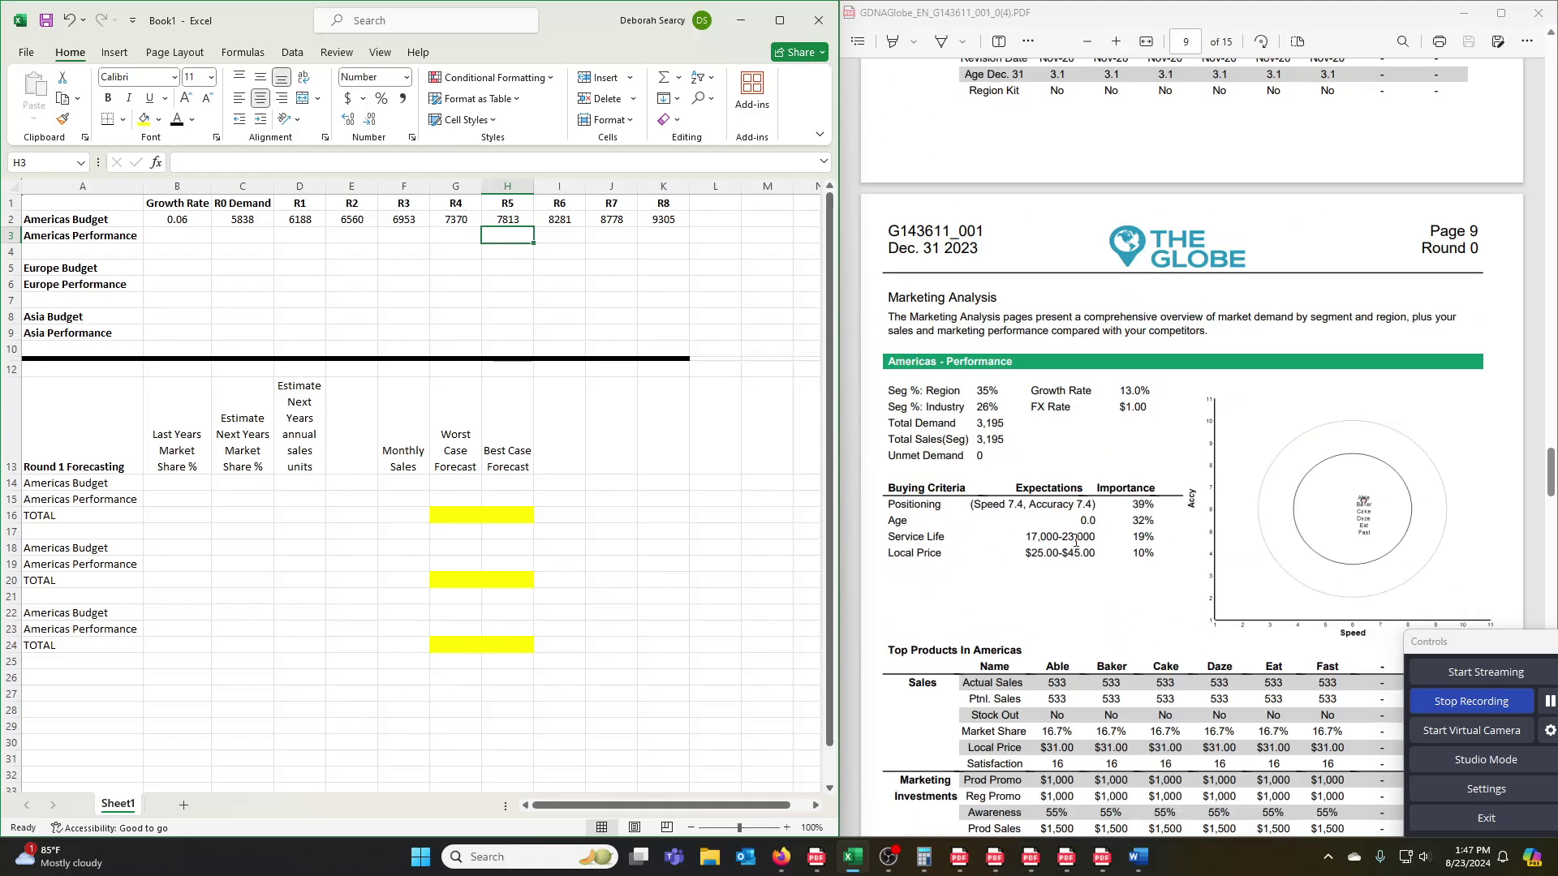
scroll(1079, 543, "down", 1)
left_click(171, 237)
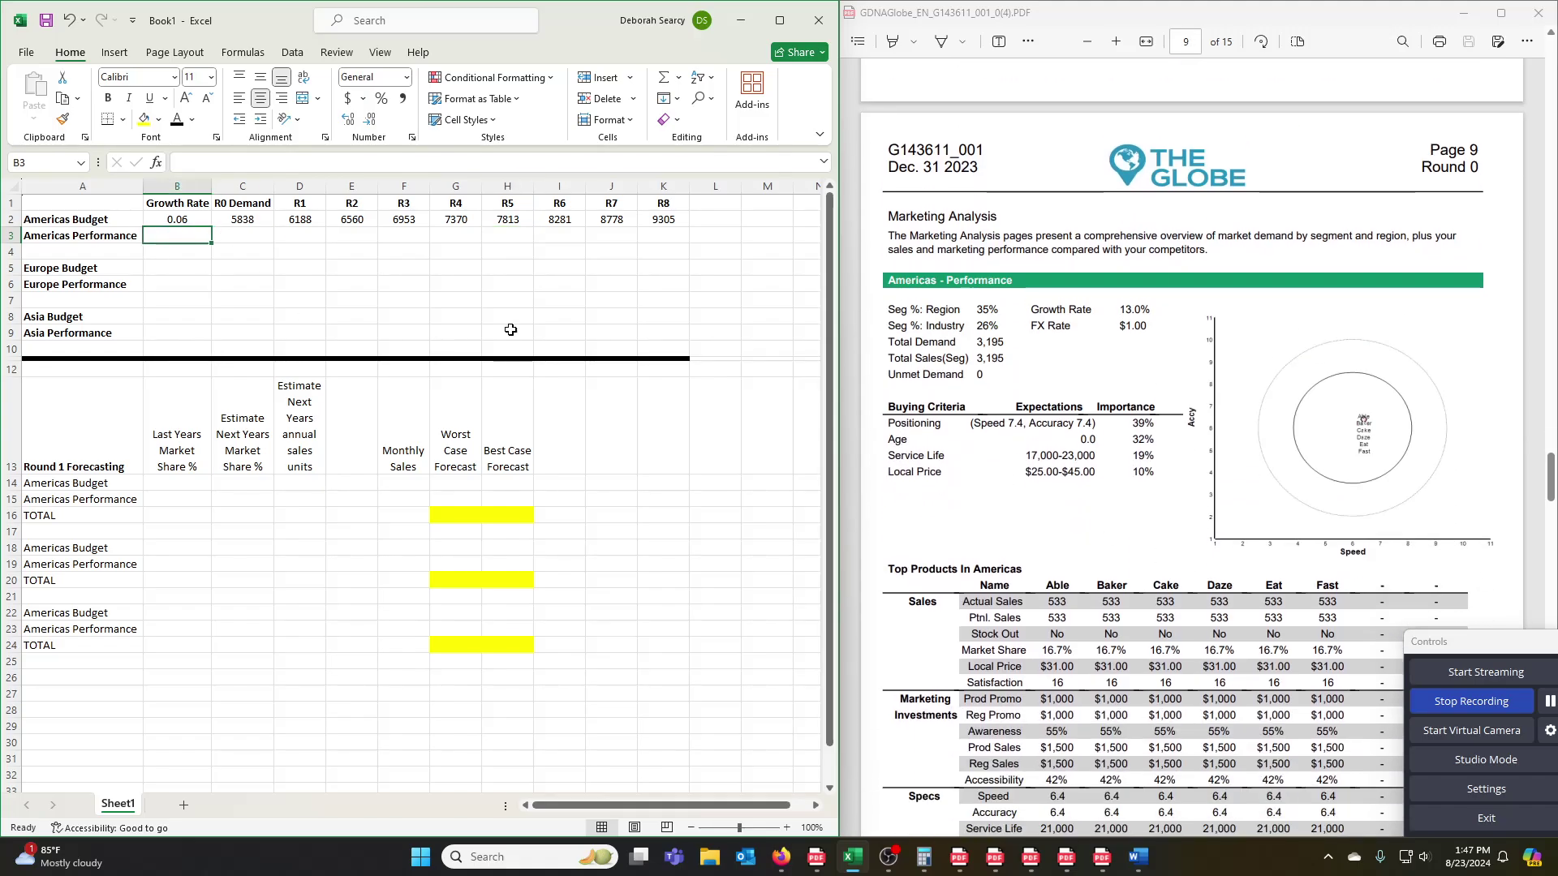
type(".13")
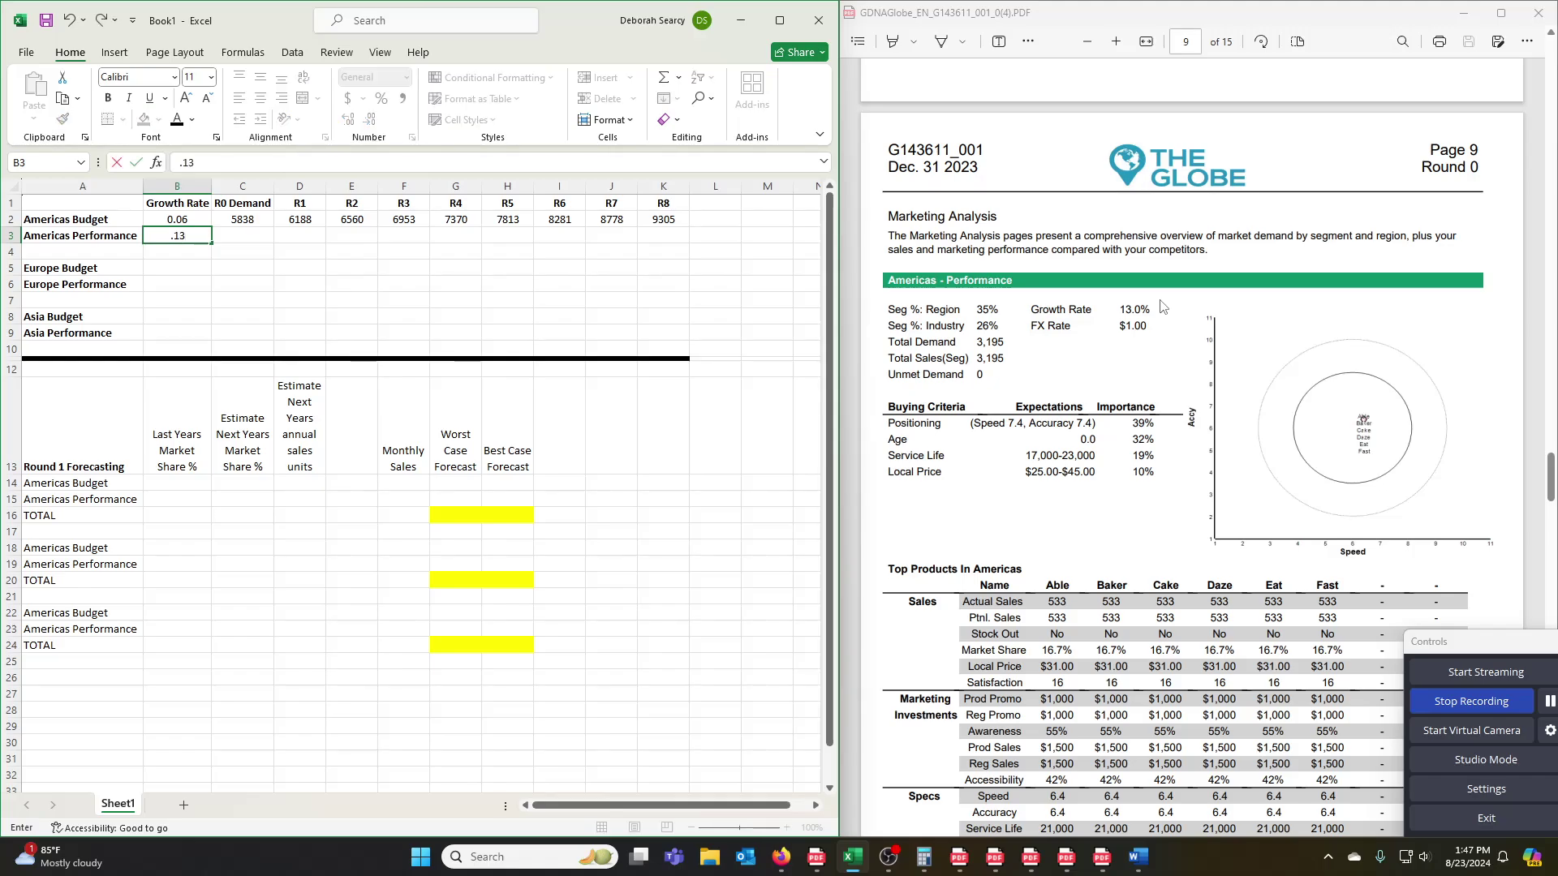
left_click(1001, 366)
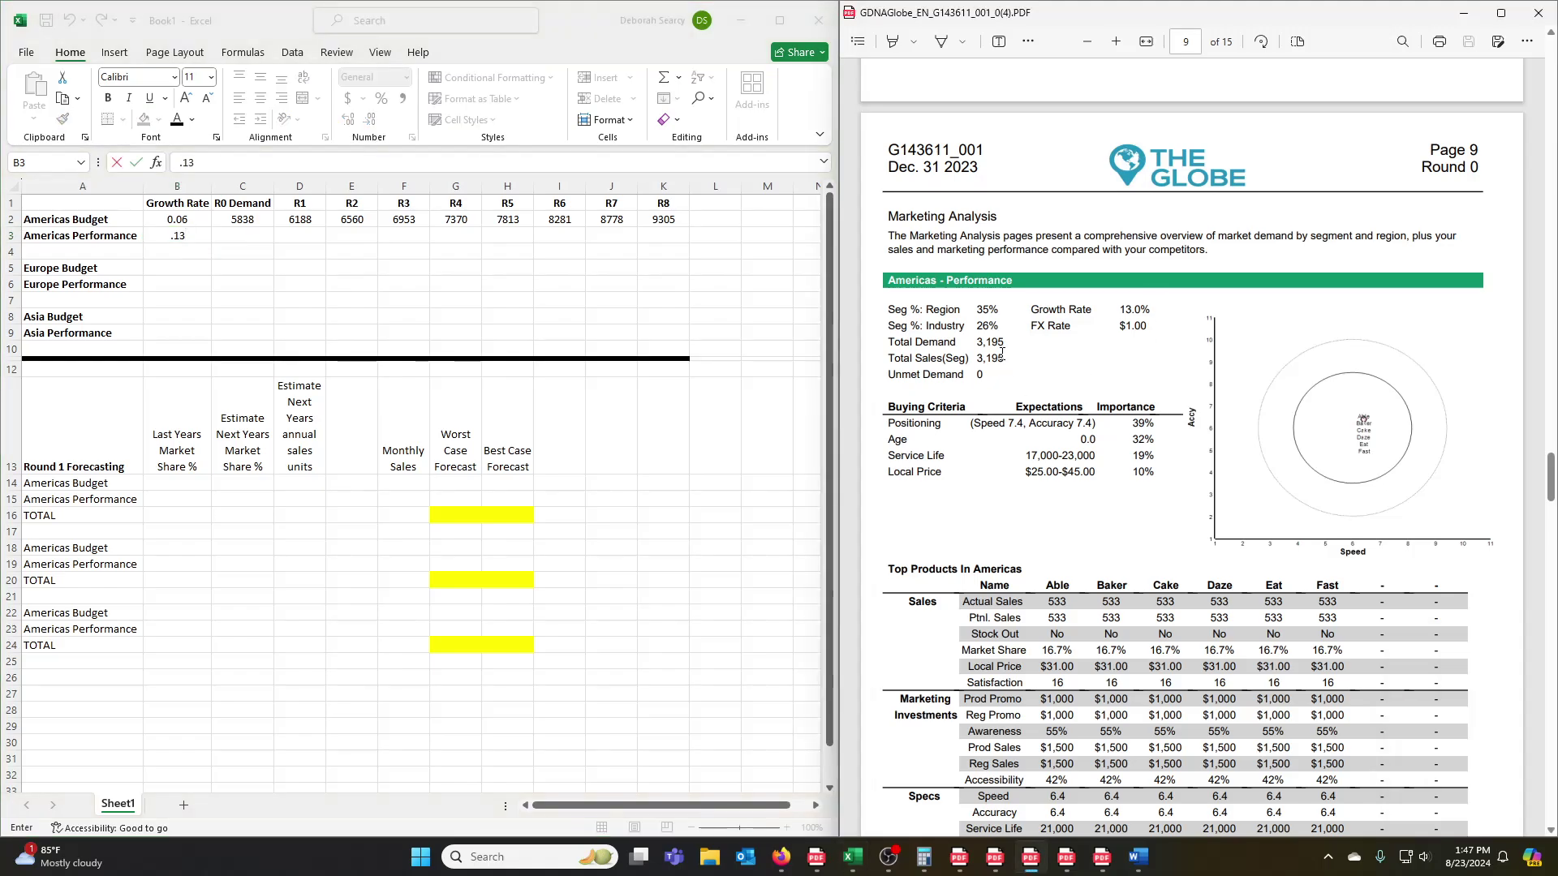
left_click(268, 254)
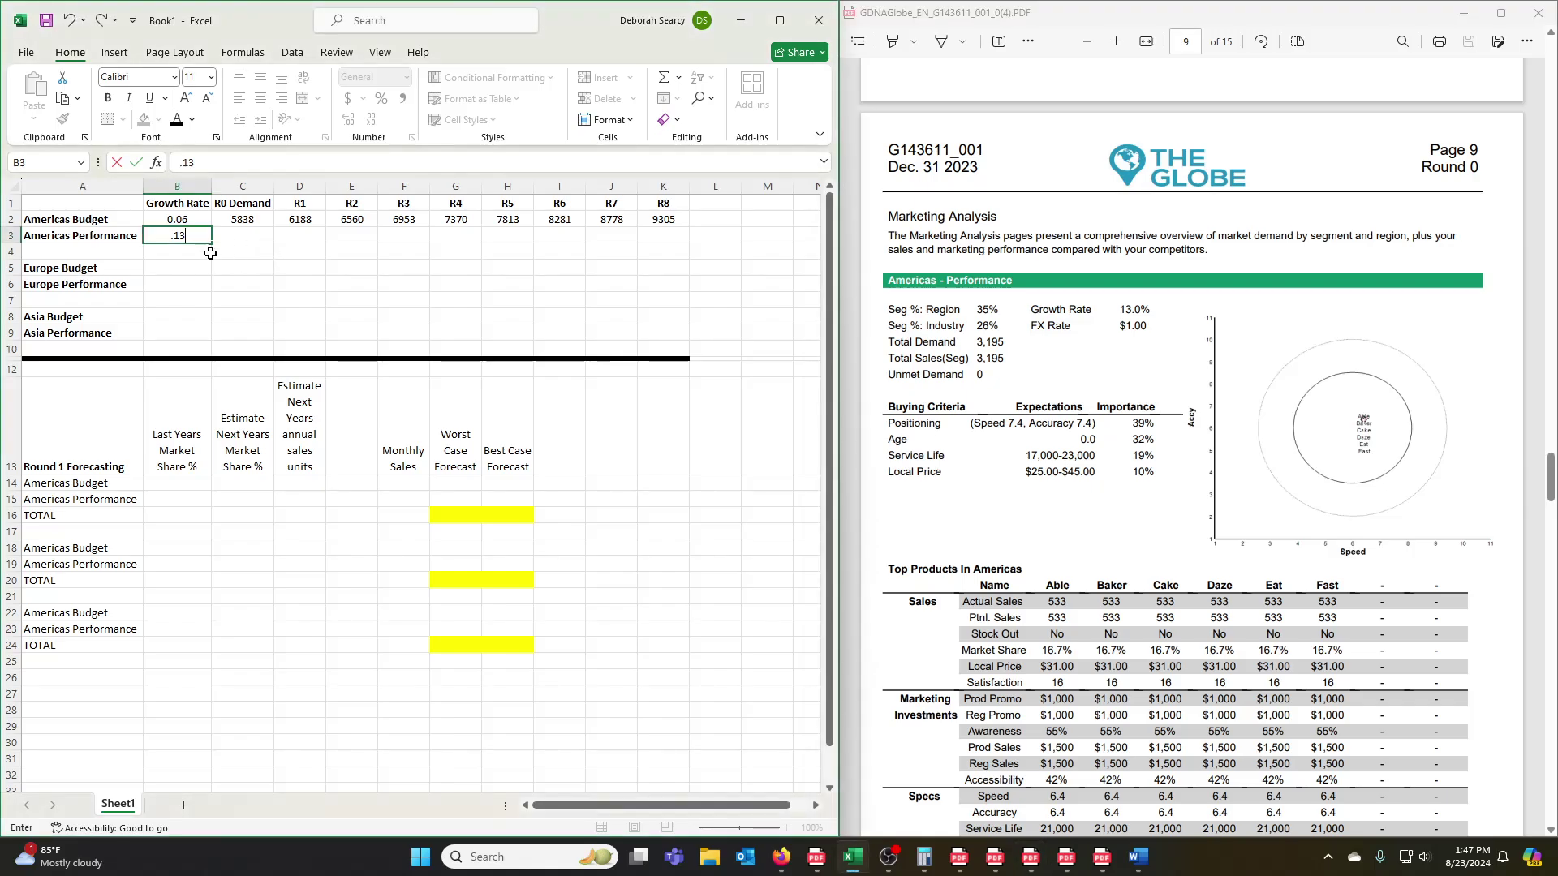
left_click(253, 238)
type("3195")
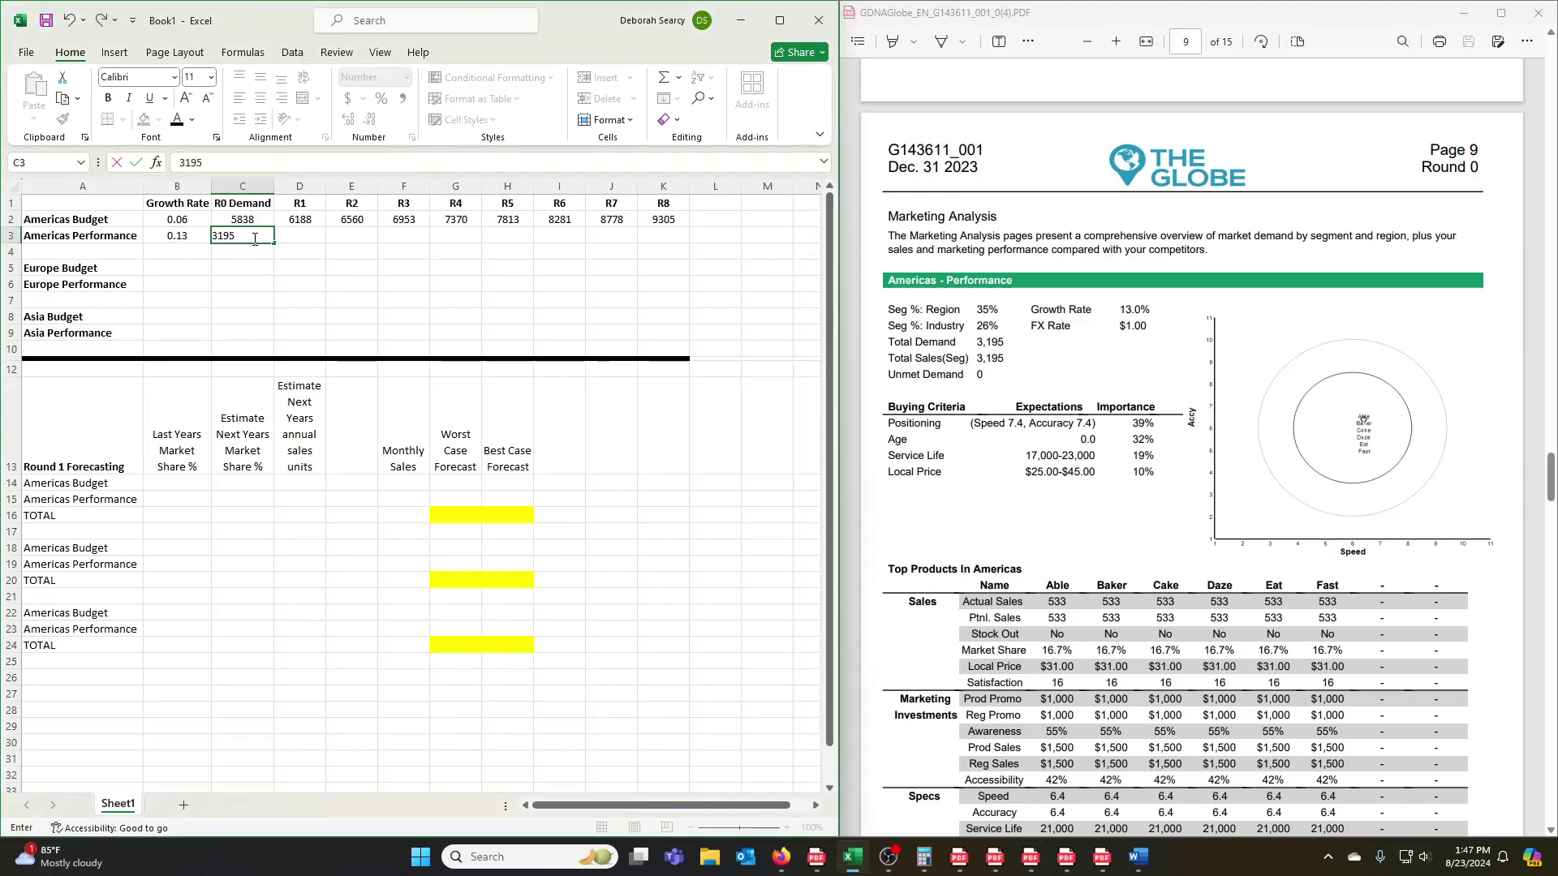
key("Return")
Step: Copy the Americas Budget R1 to R8 formulas into the Americas Performance row and check its R1 and R5 formulas
left_click_drag(306, 220, 678, 213)
key("ctrl+c")
left_click(300, 235)
key("ctrl+v")
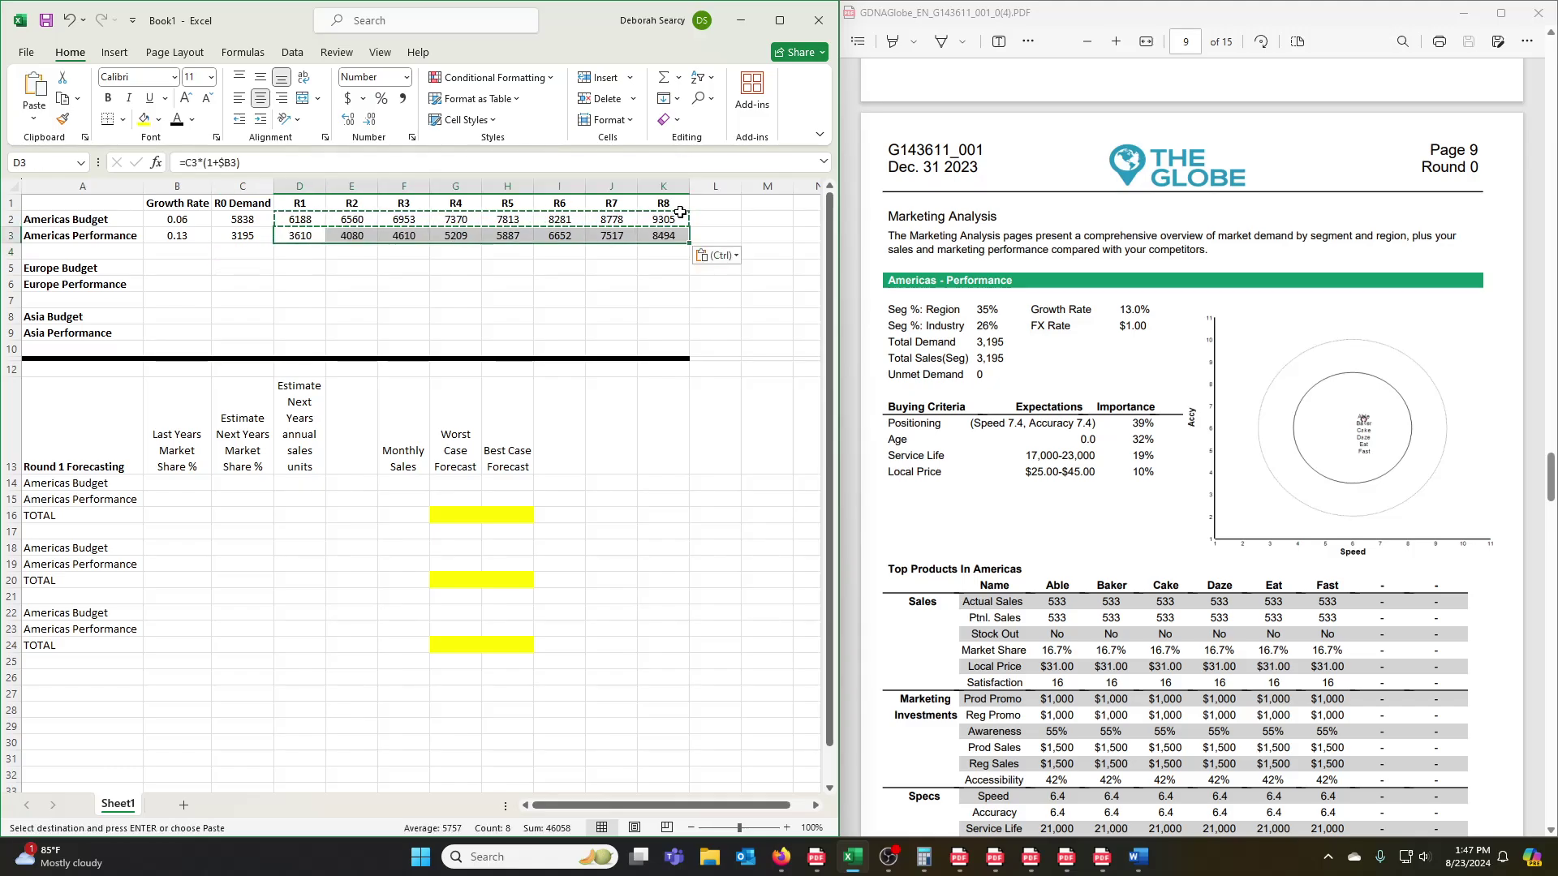
double_click(299, 237)
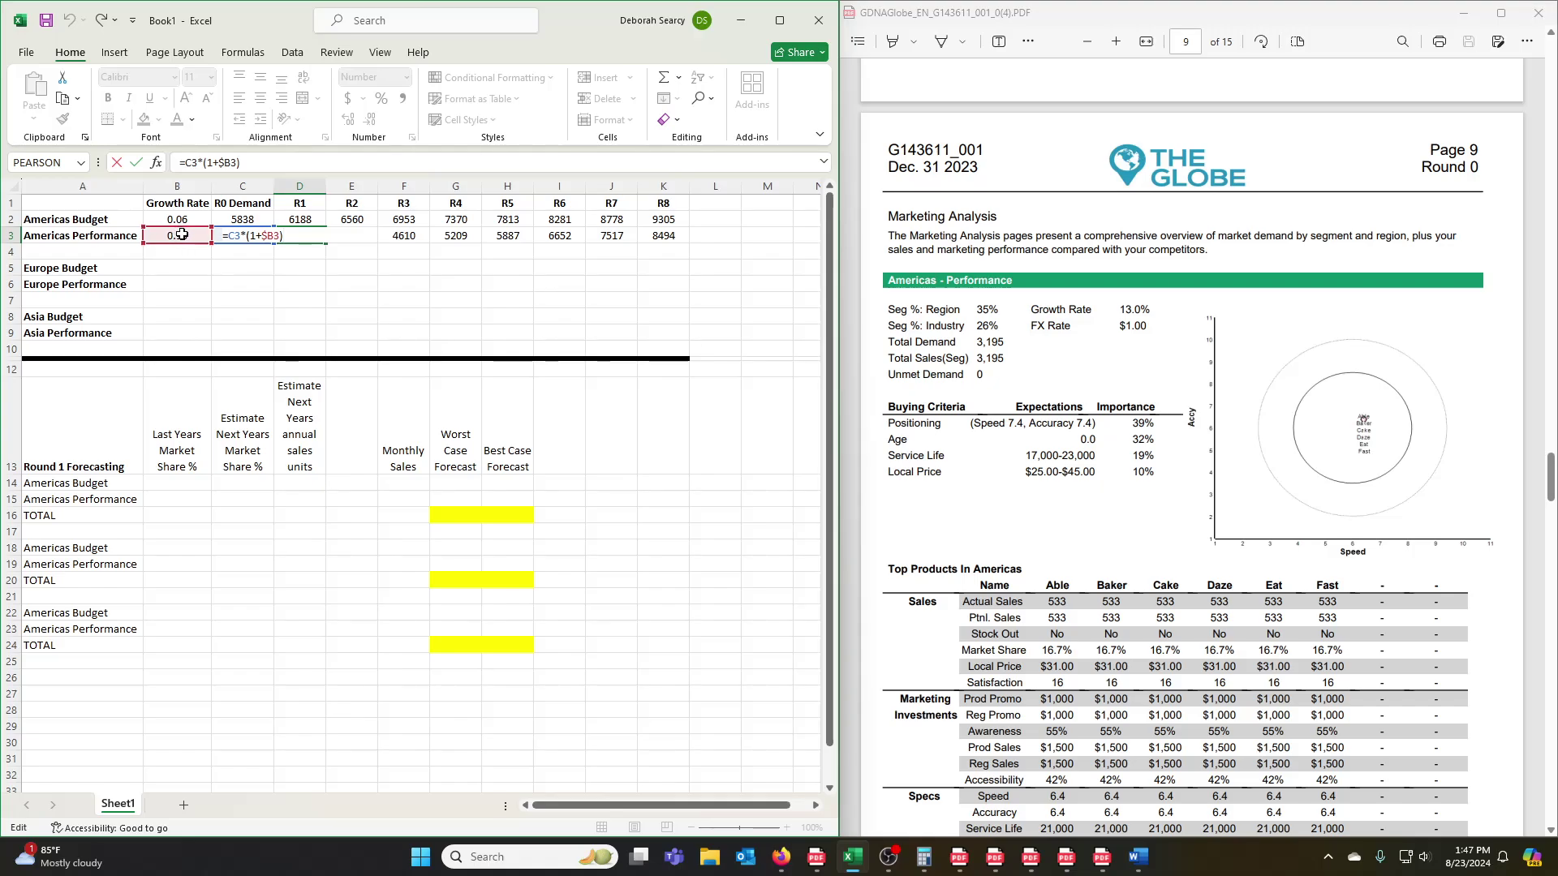
key("Return")
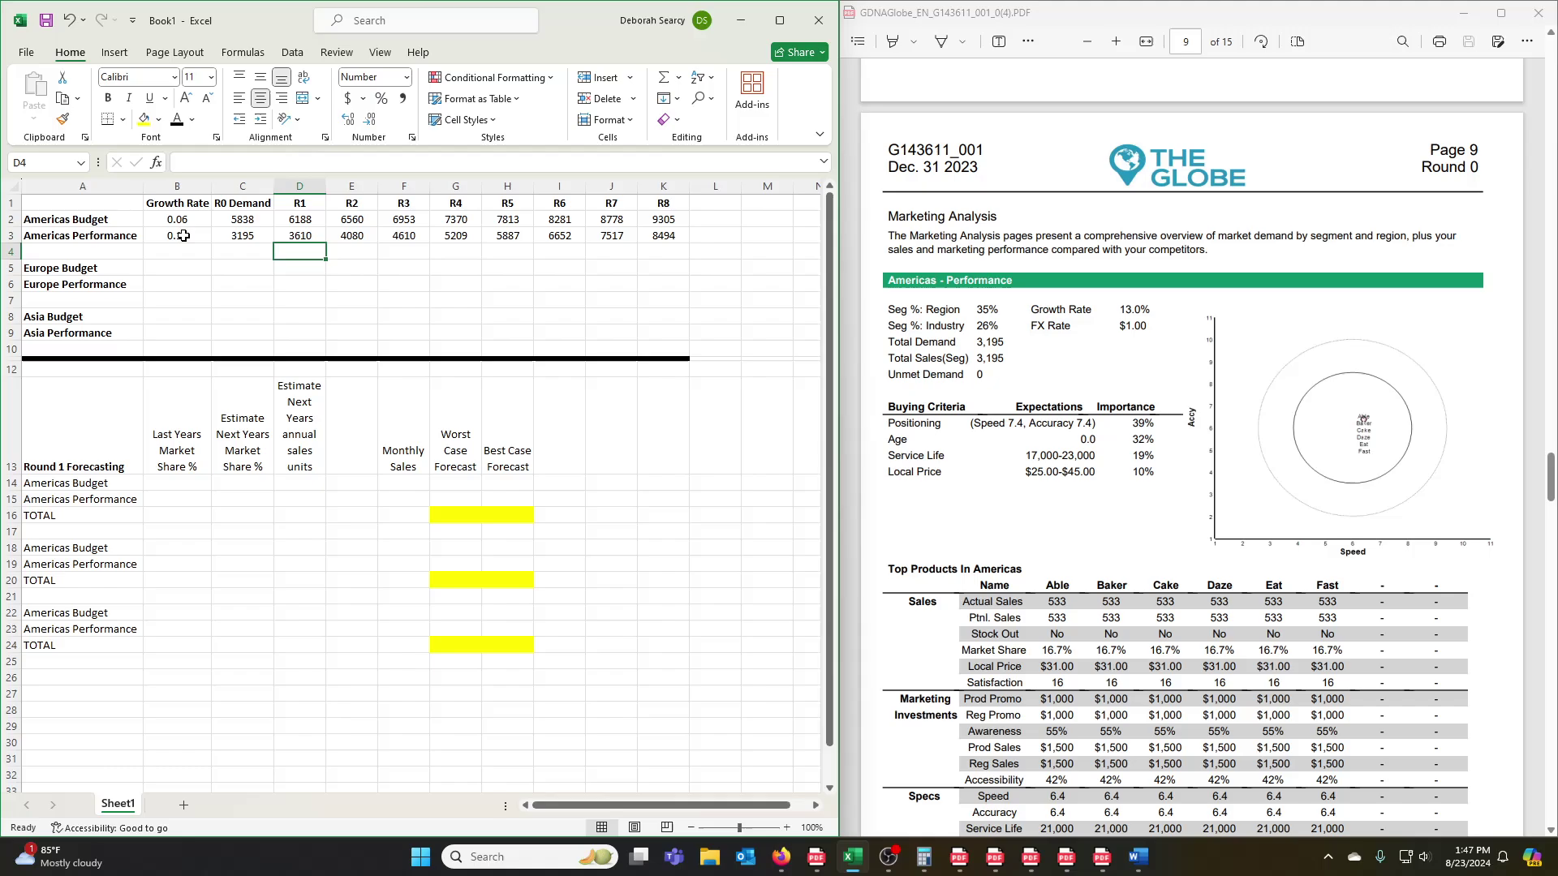
left_click(520, 233)
double_click(520, 234)
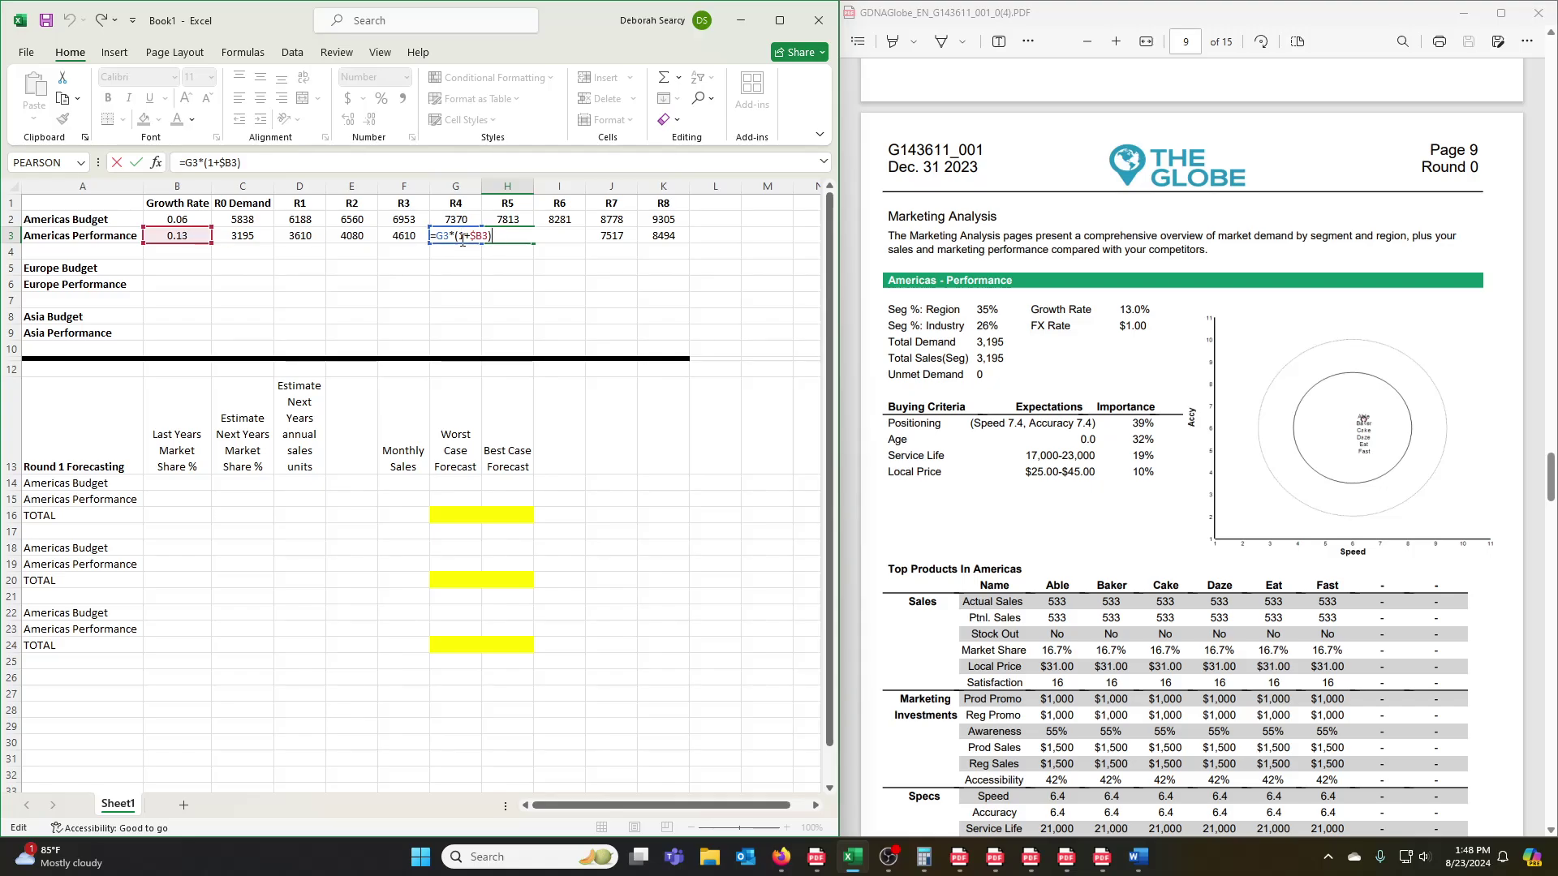
key("Return")
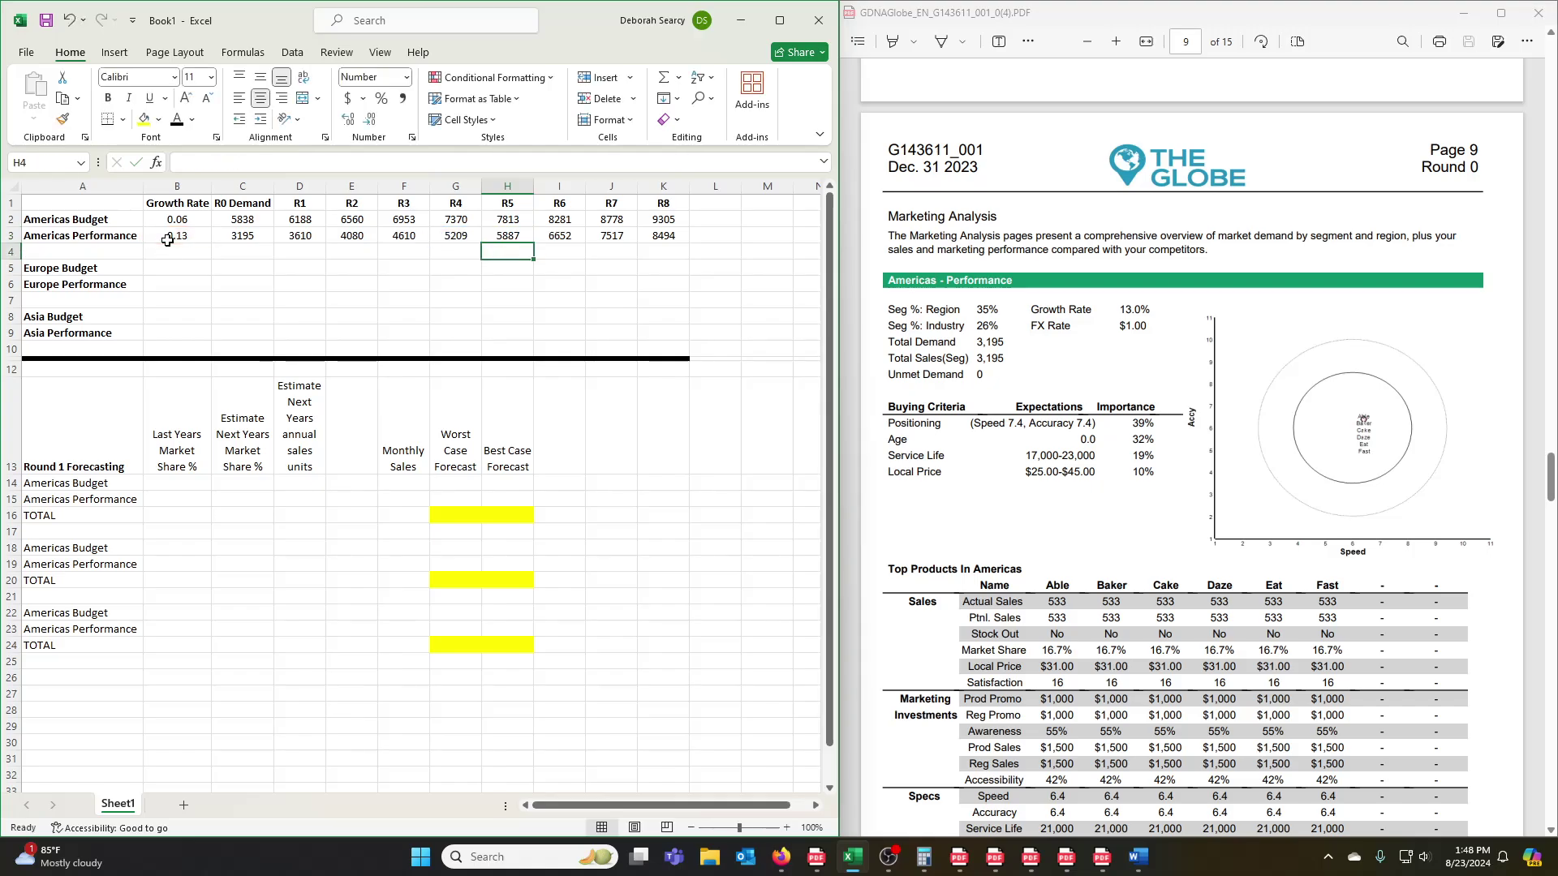
Step: Enter the Europe Budget growth rate .18 and R0 demand 1994 from the report's Europe - Budget page
scroll(1055, 577, "down", 10)
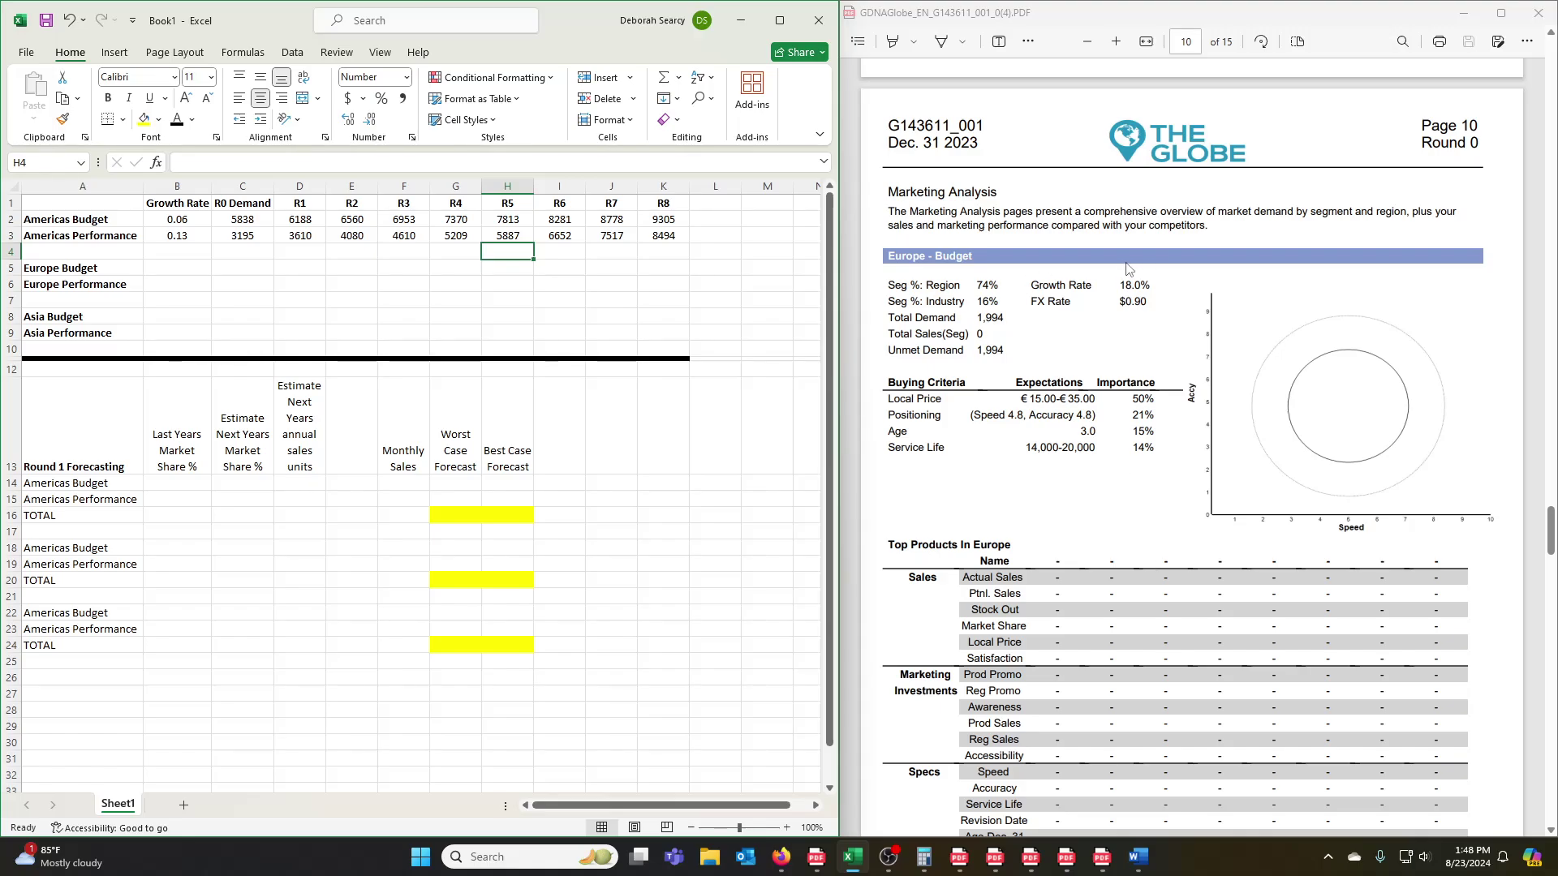
left_click(187, 267)
type(".")
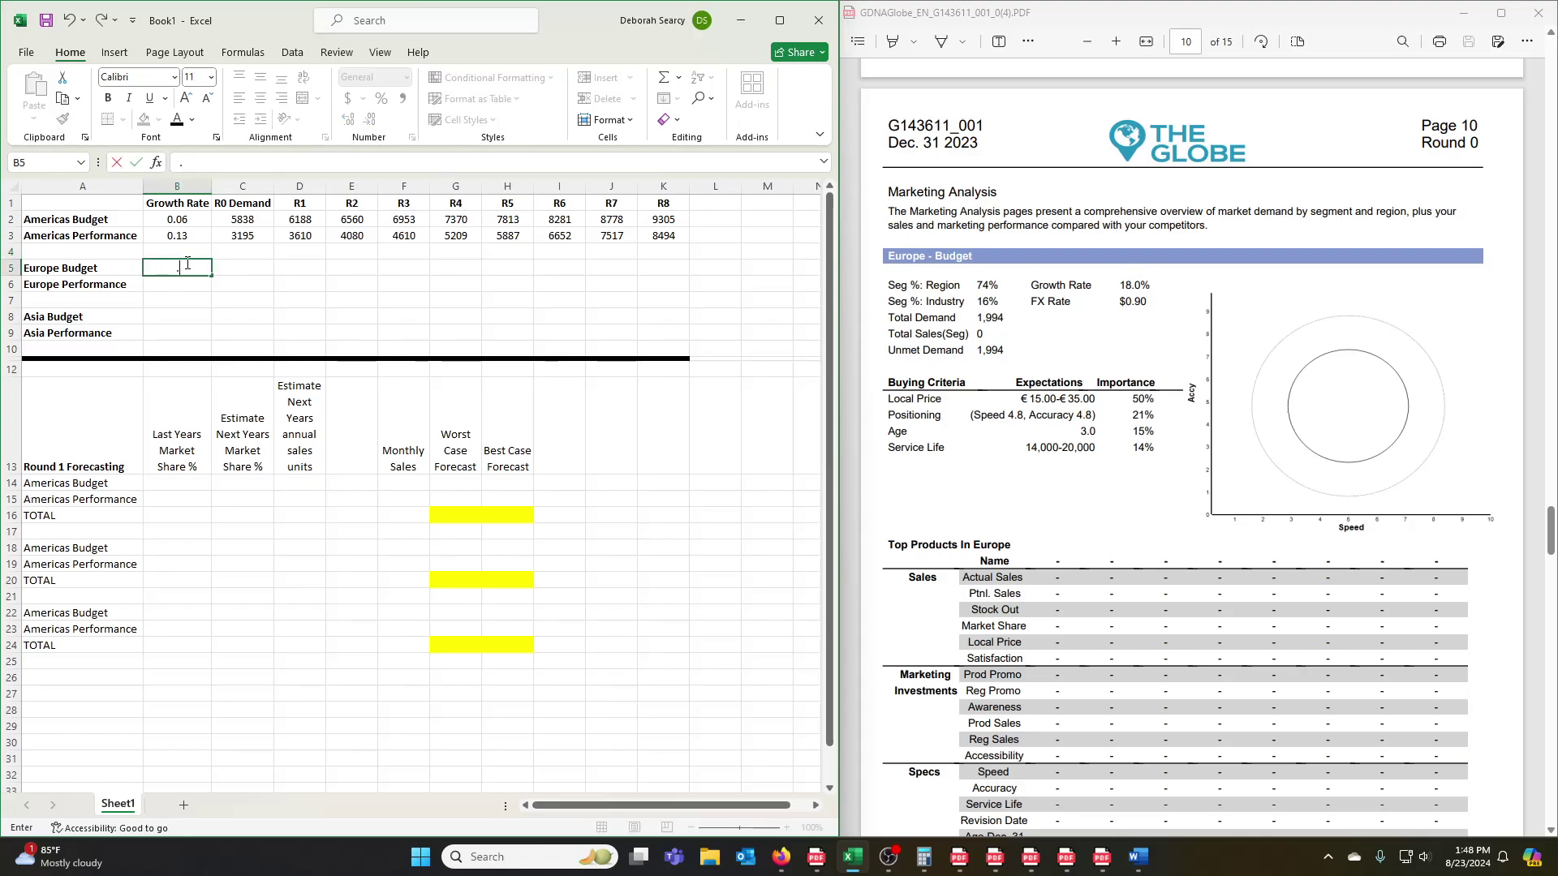
type("18")
key("Return")
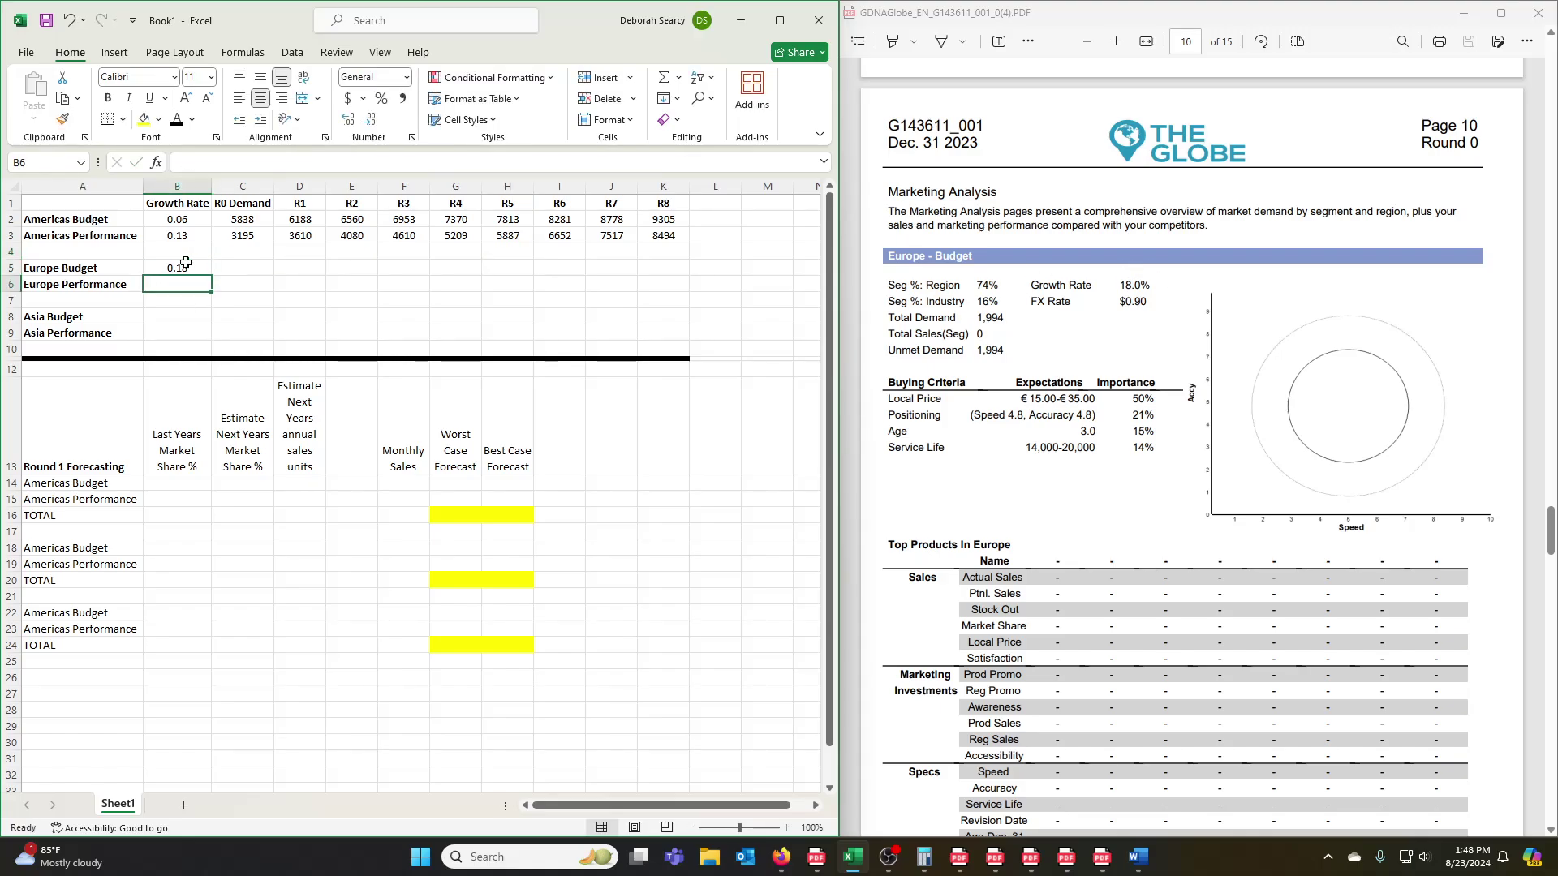
left_click(252, 267)
type("1994")
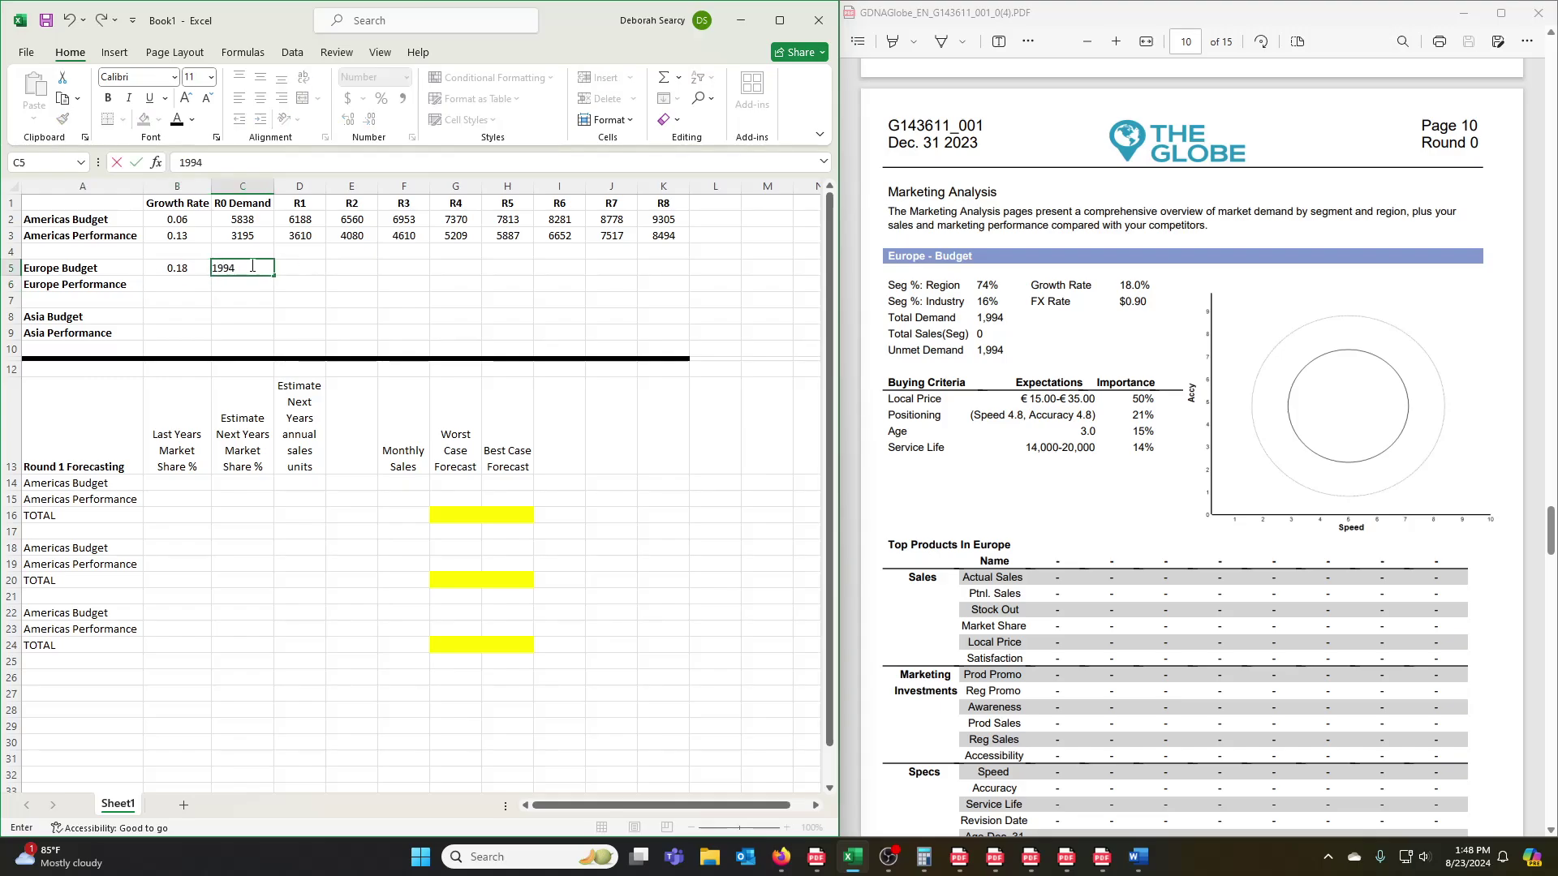
key("Return")
Step: Enter the Europe Performance growth rate .31 and R0 demand 697 from the report's Europe - Performance page
scroll(1165, 607, "down", 10)
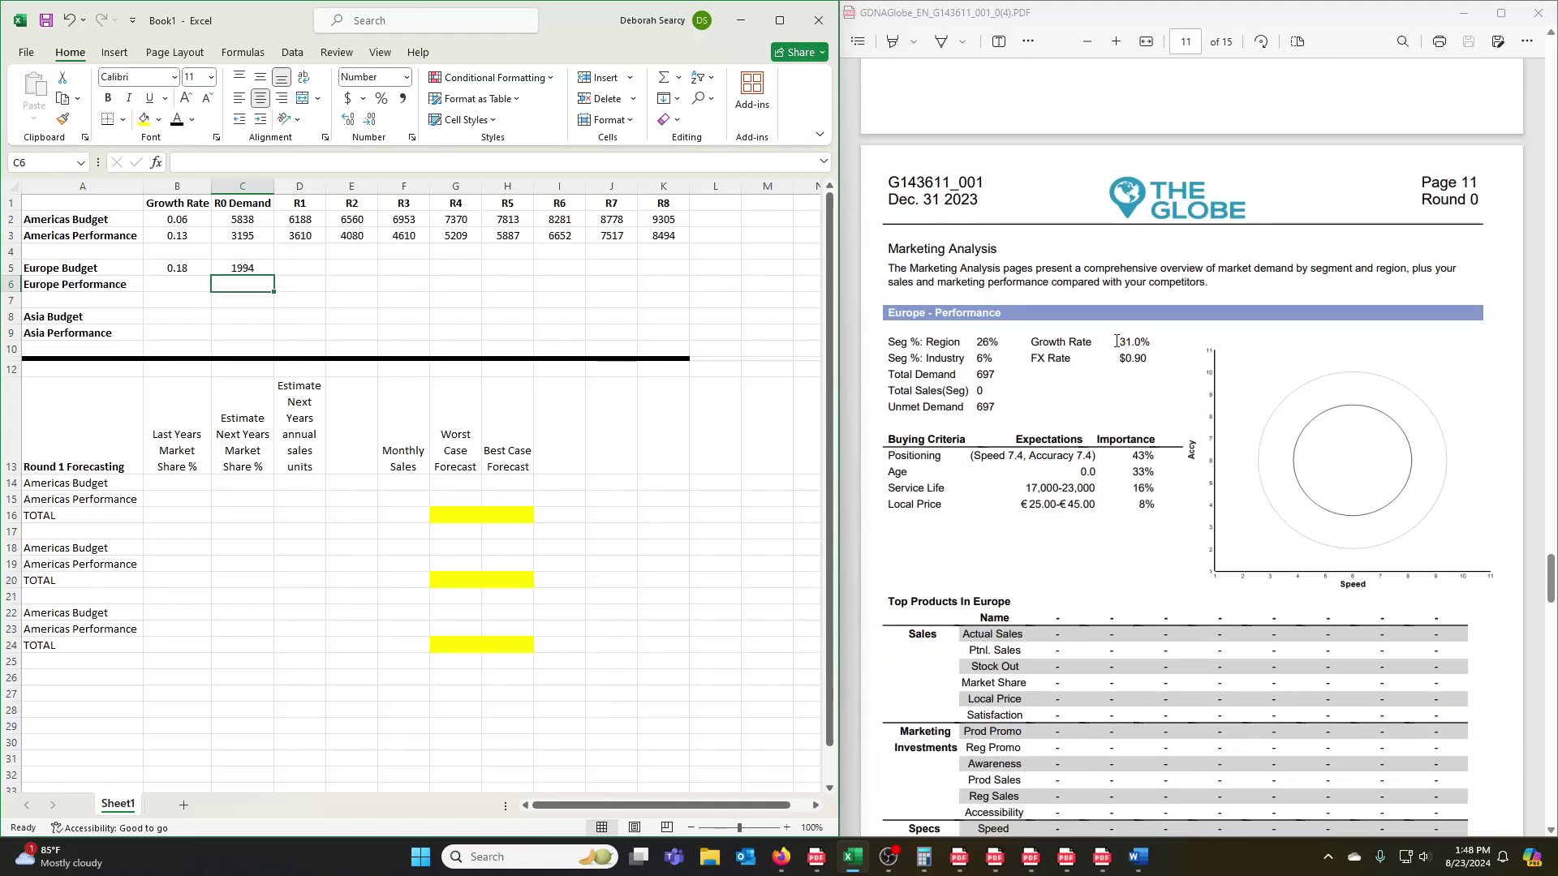
left_click(186, 282)
type(".31")
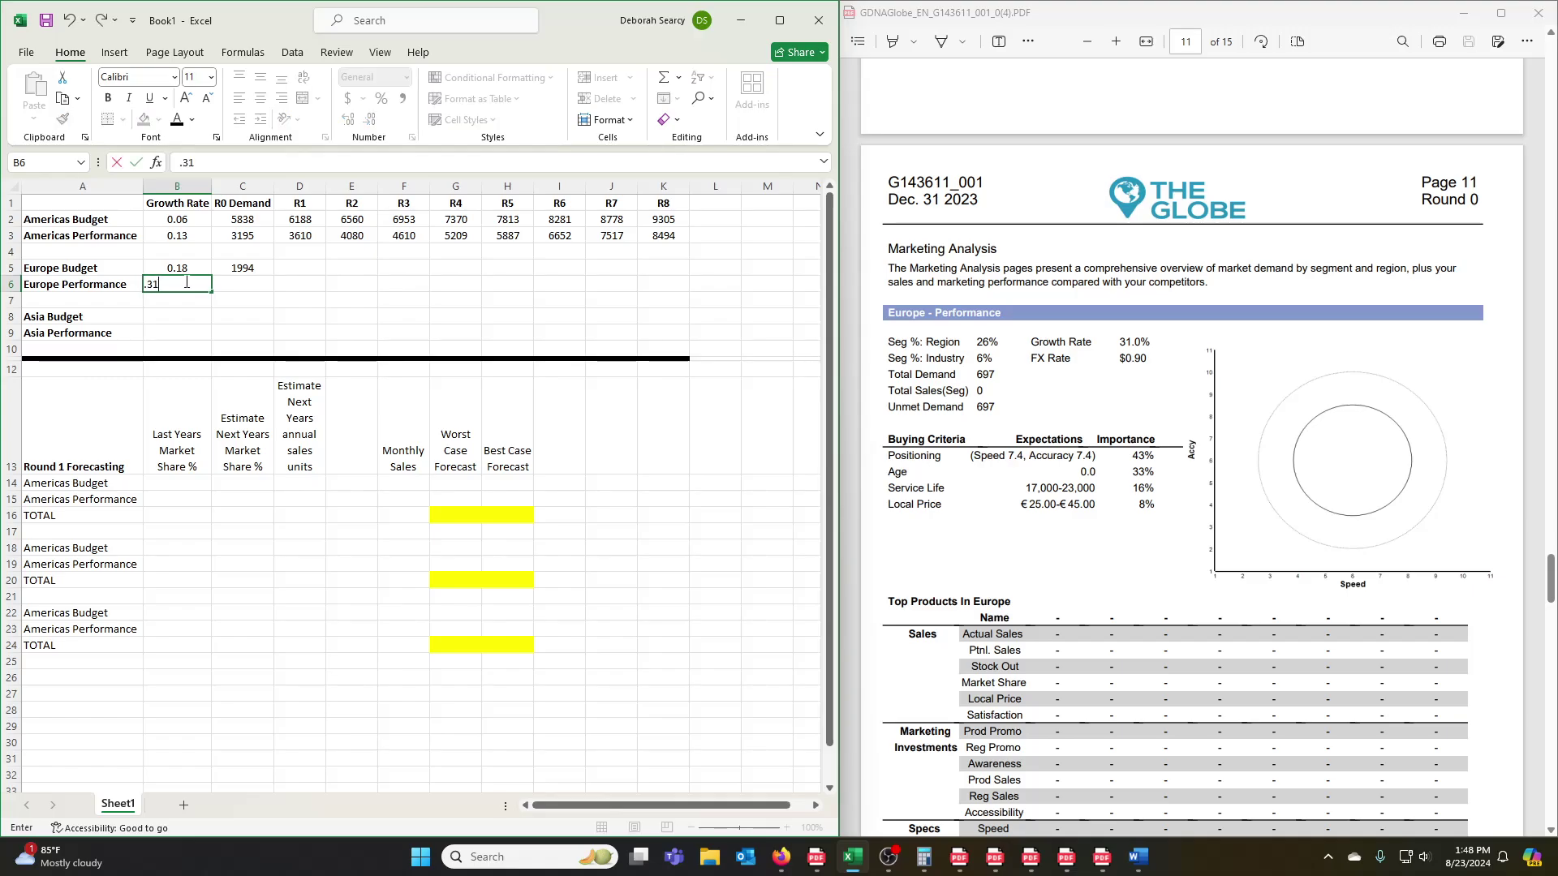
left_click(254, 284)
type("697")
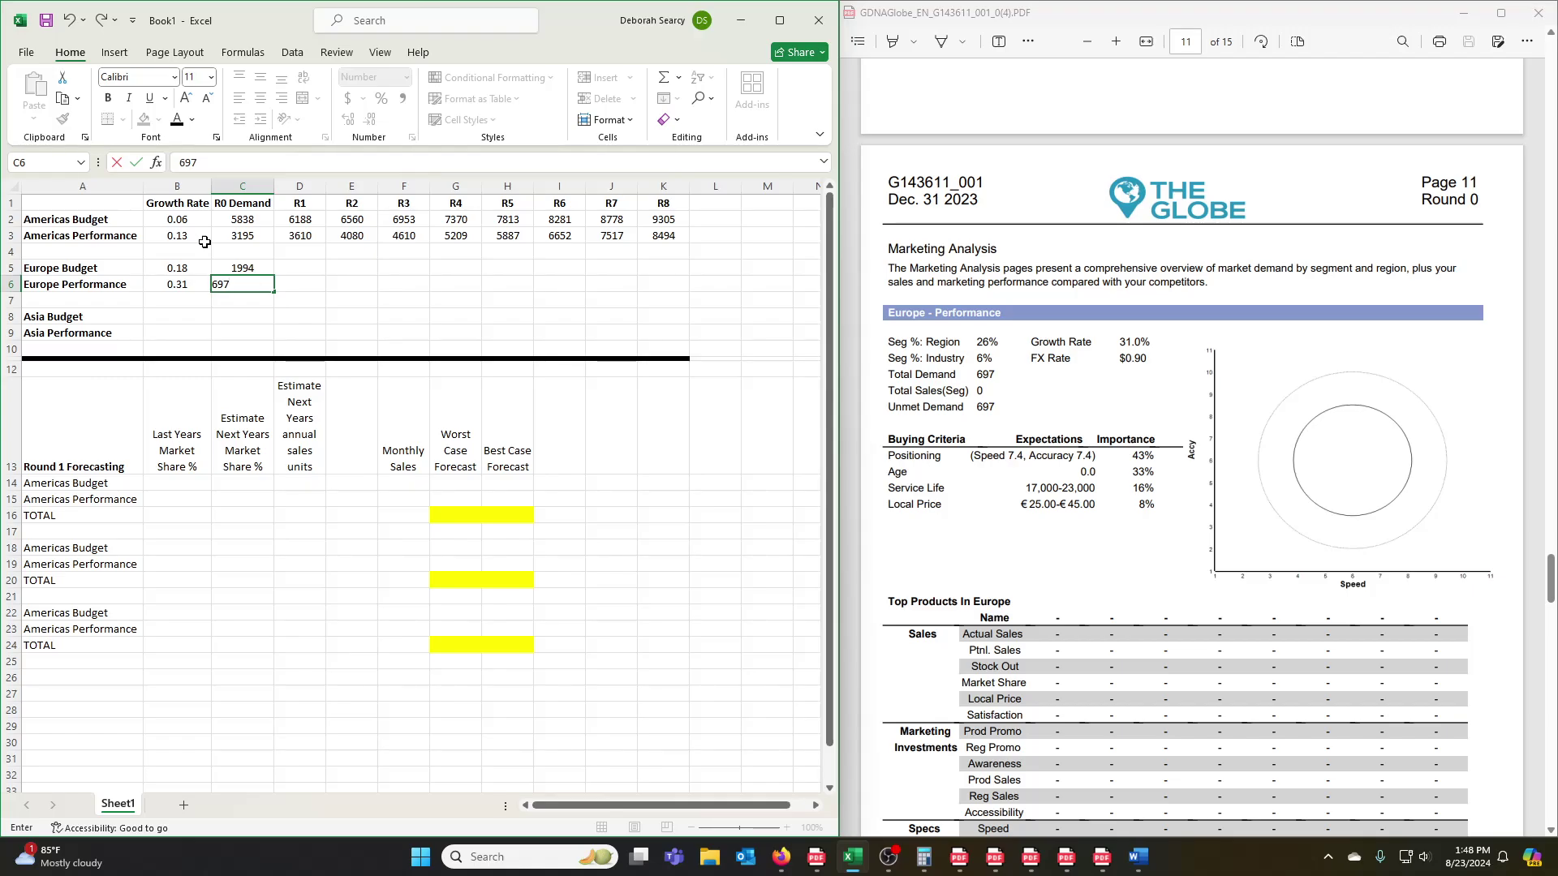
Step: Enter the Asia Budget growth rate 0.43 and R0 demand 553 from the report's Asia Pacific - Budget page
left_click(1127, 637)
scroll(1128, 636, "down", 7)
scroll(1127, 637, "down", 4)
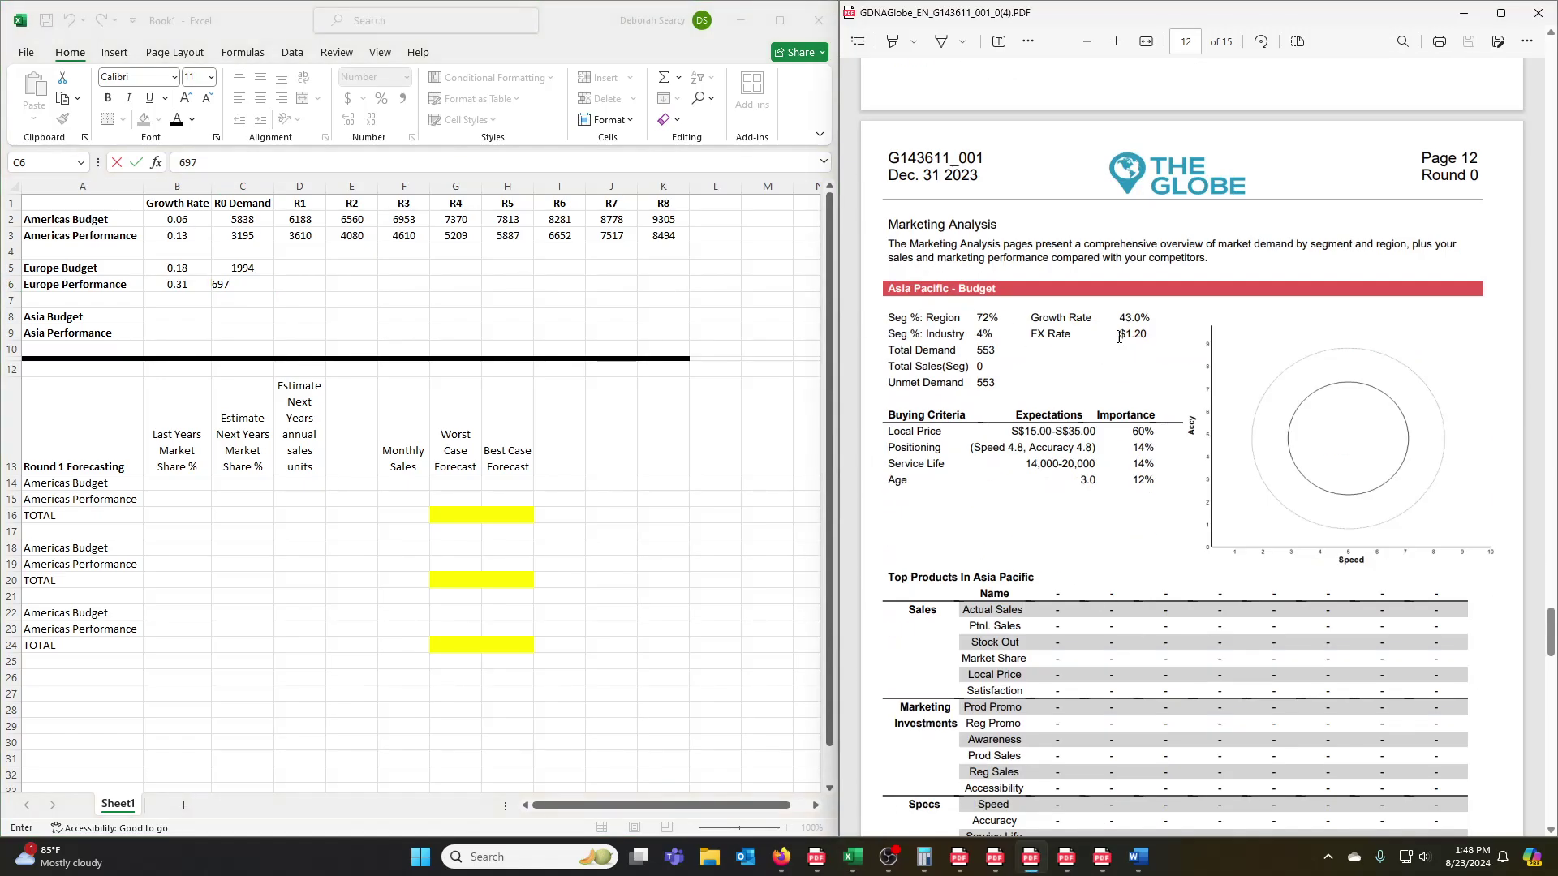
left_click(183, 322)
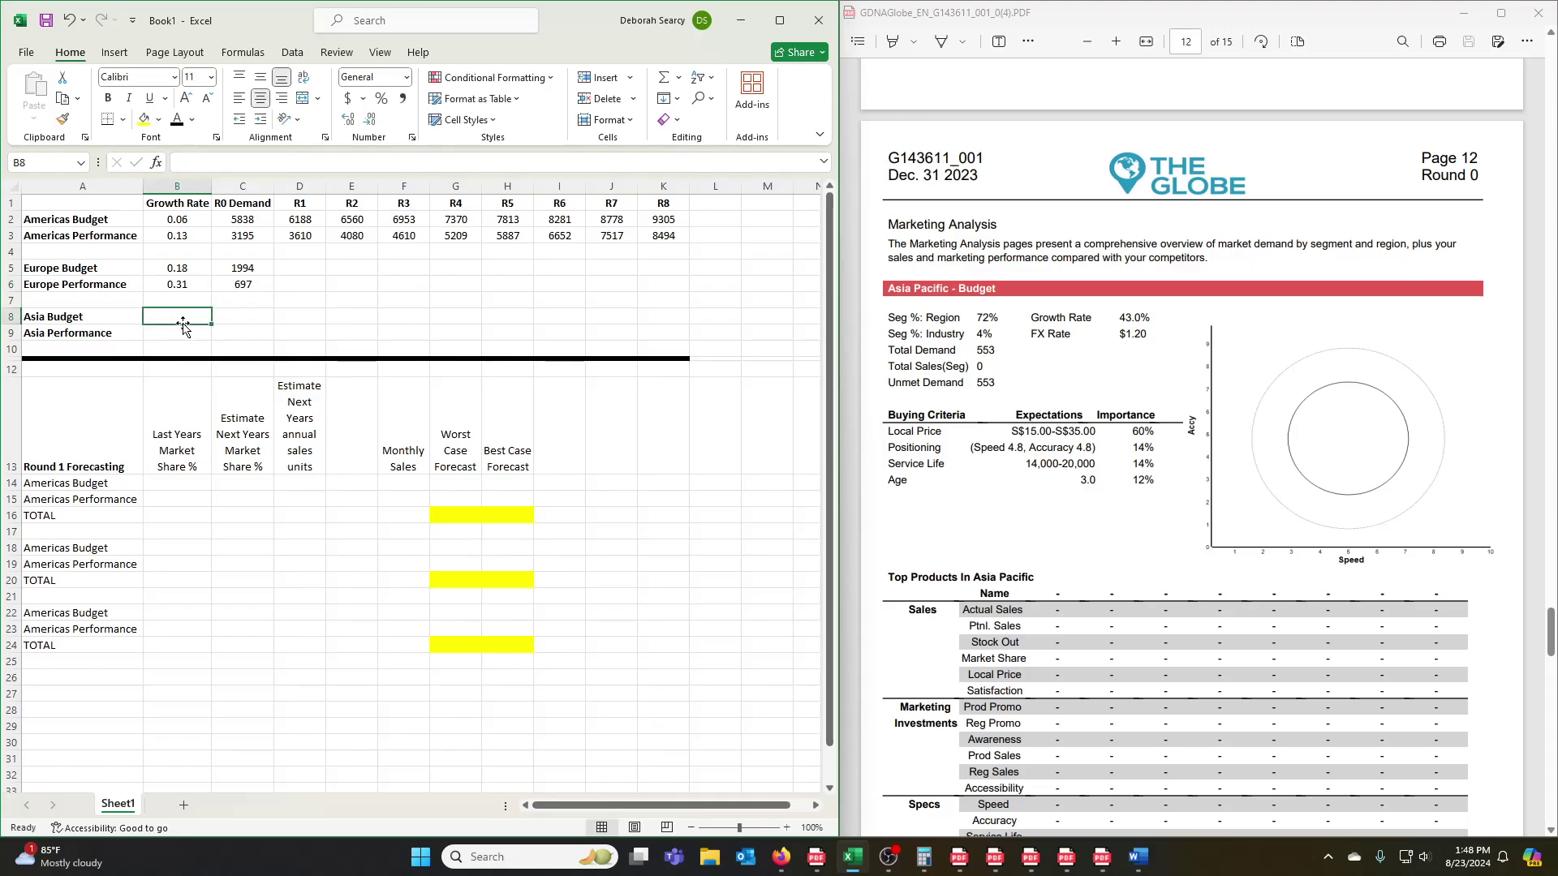
type("0.43")
key("Tab")
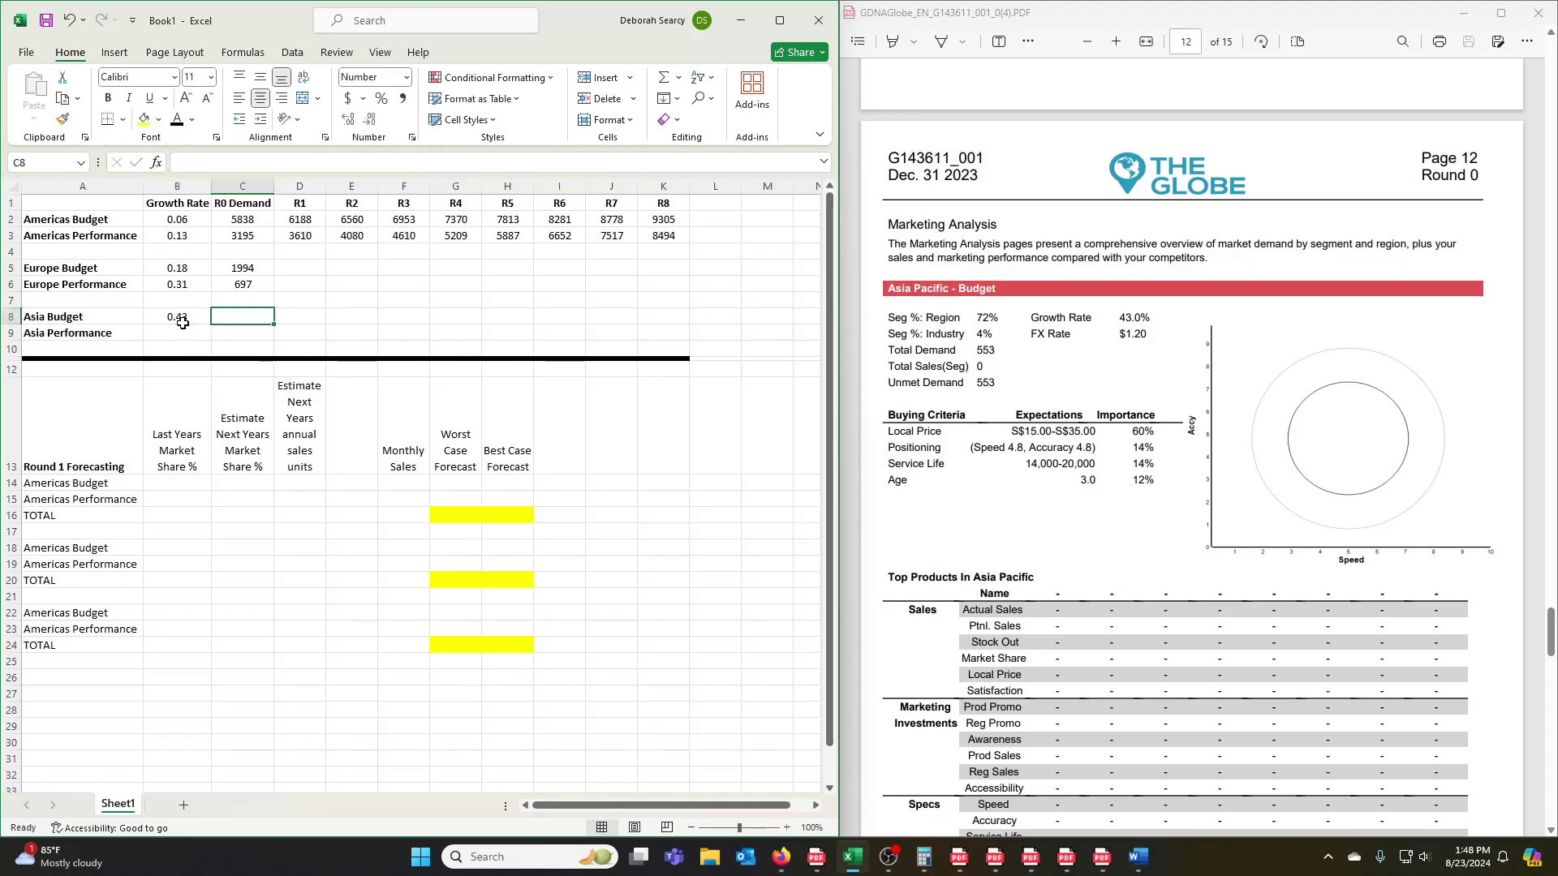
type("553")
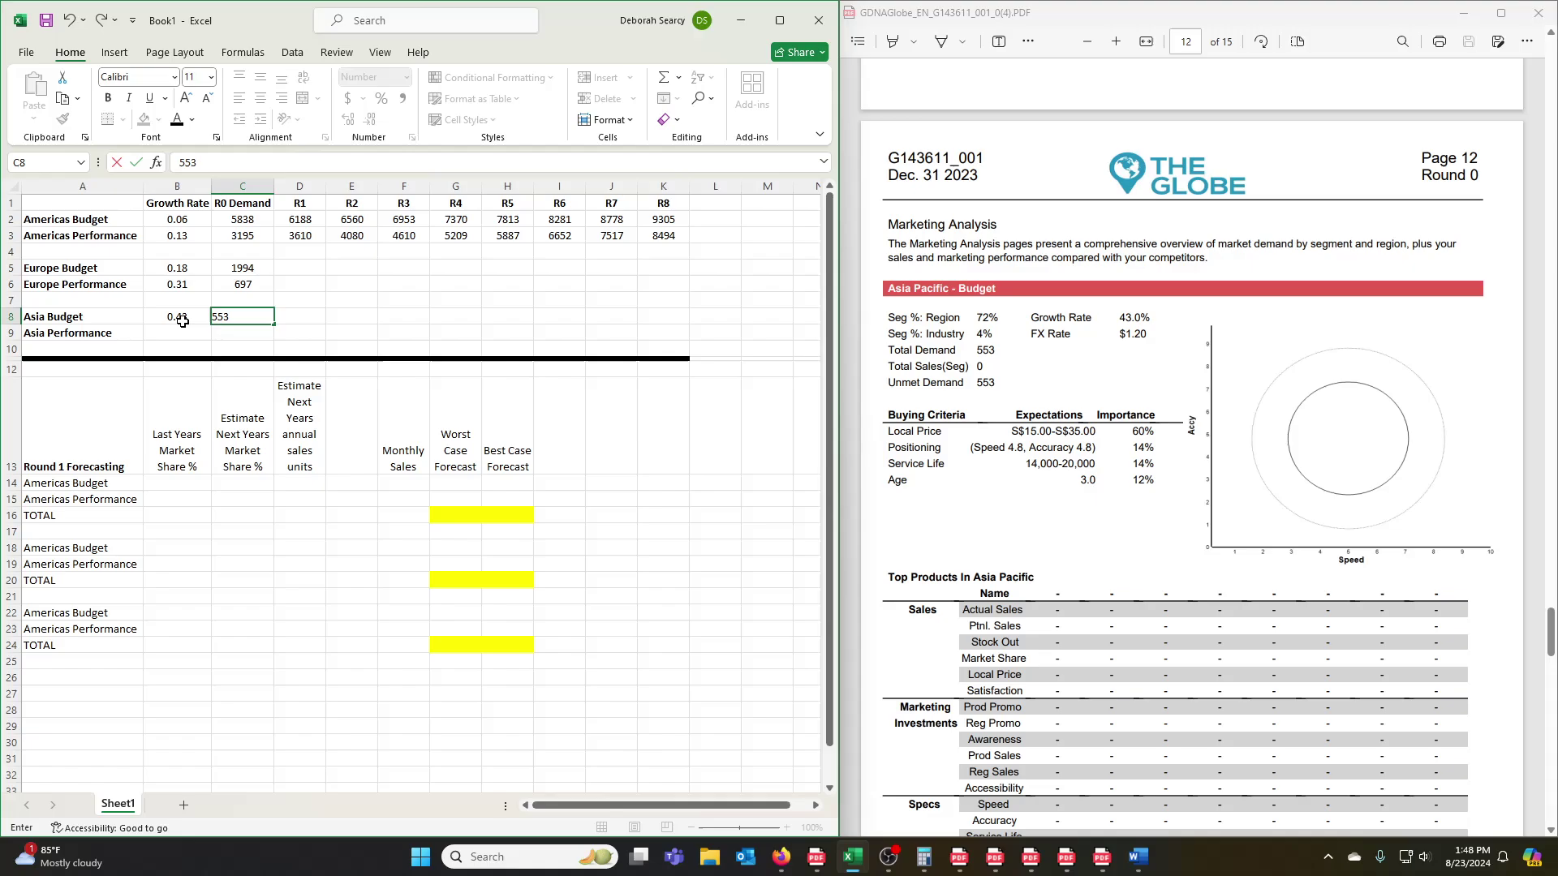
Step: Enter the Asia Performance R0 demand 216 and growth rate .49 from the report's Asia Pacific - Performance page
scroll(1100, 470, "down", 9)
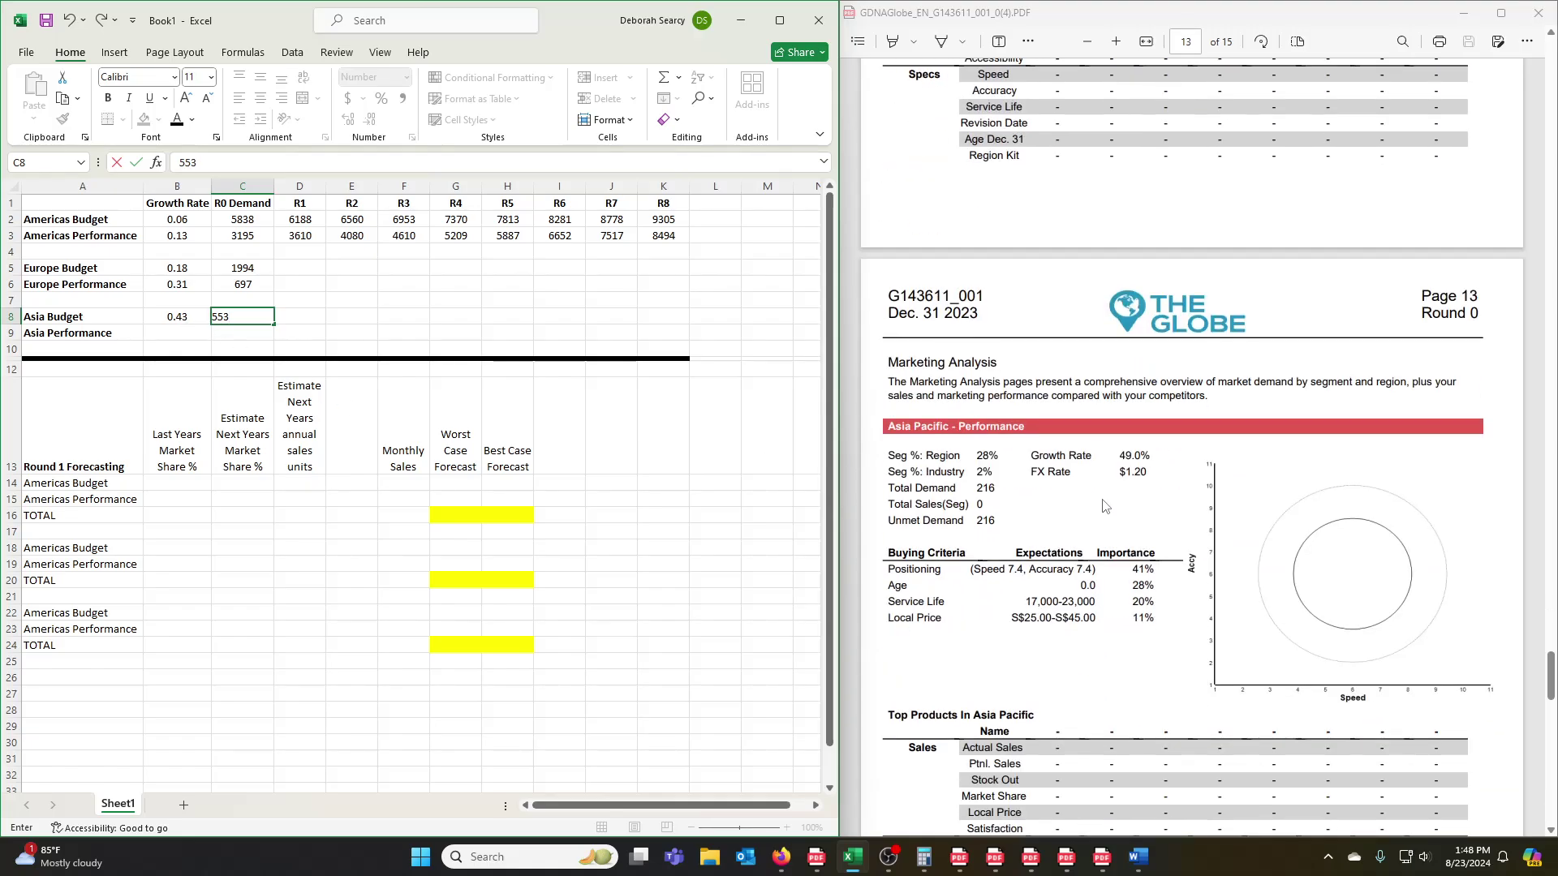
left_click(258, 331)
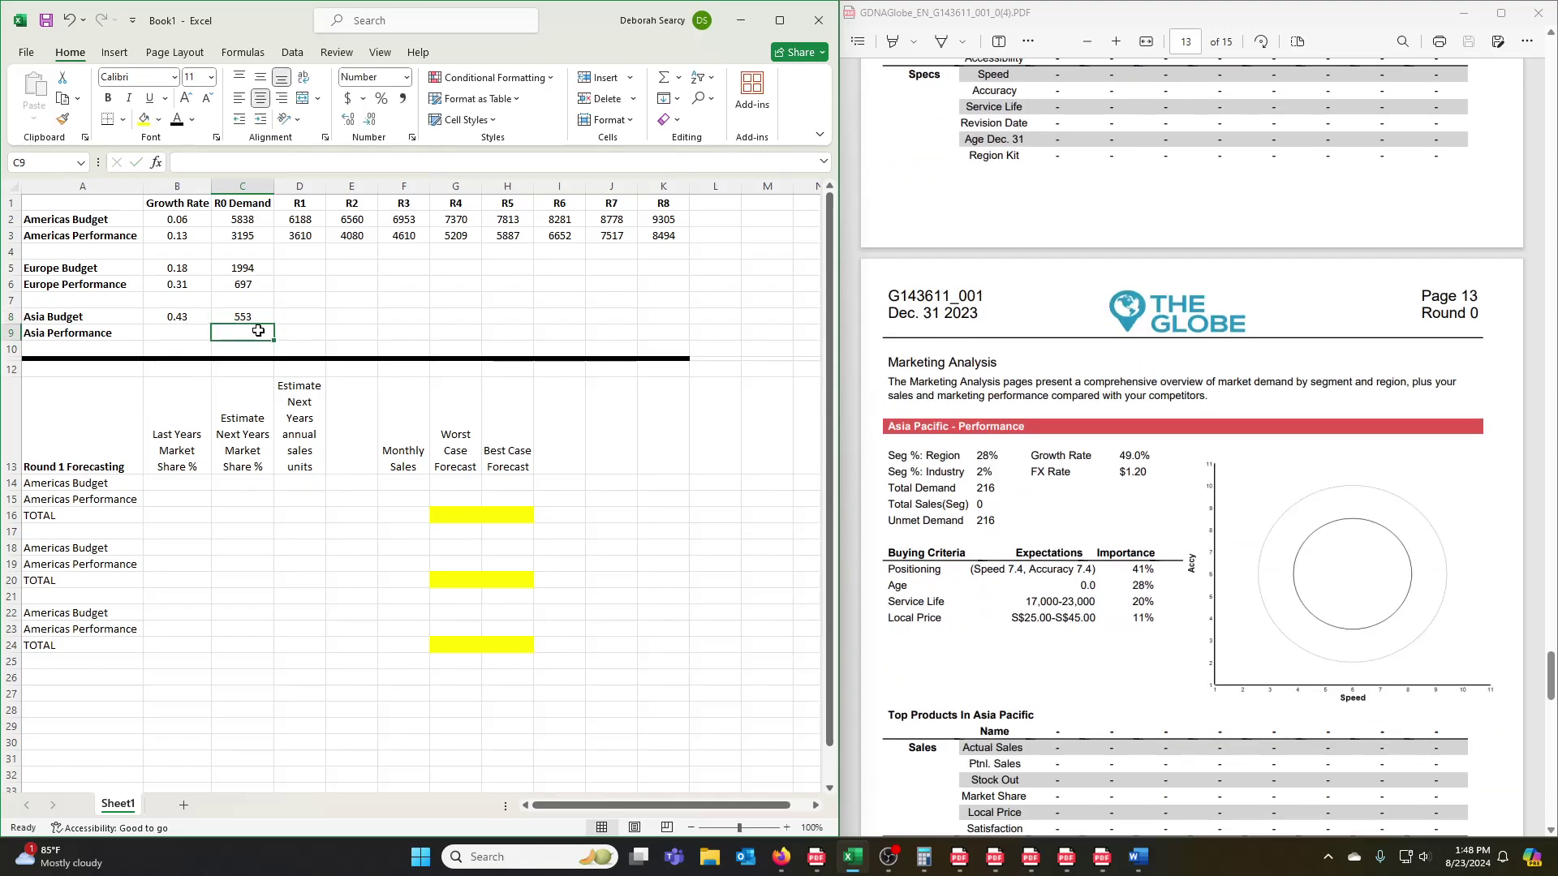
type("21")
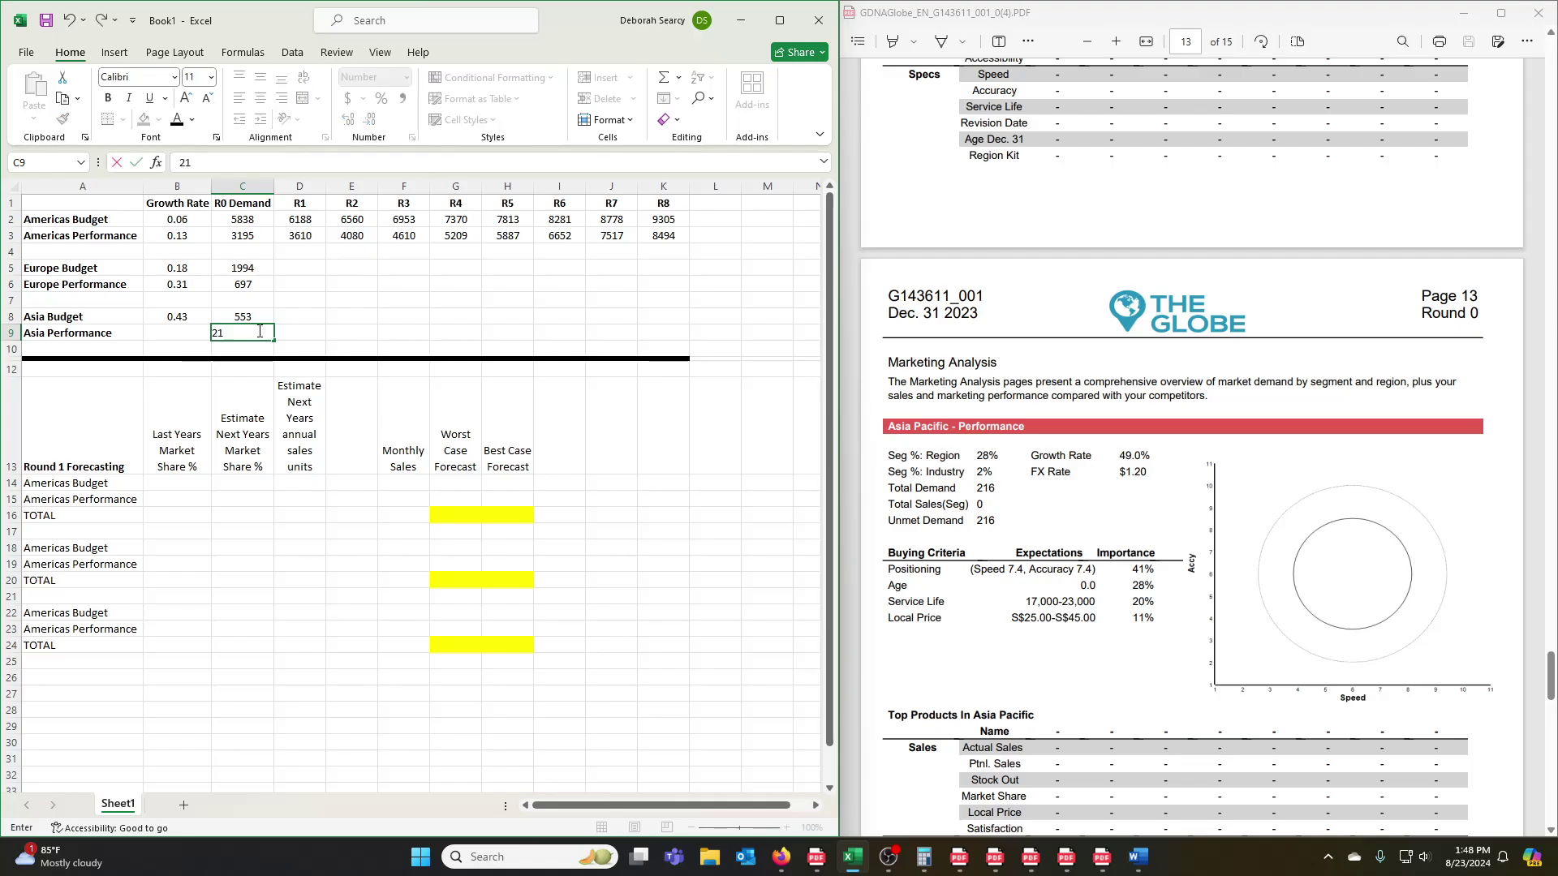
type("6")
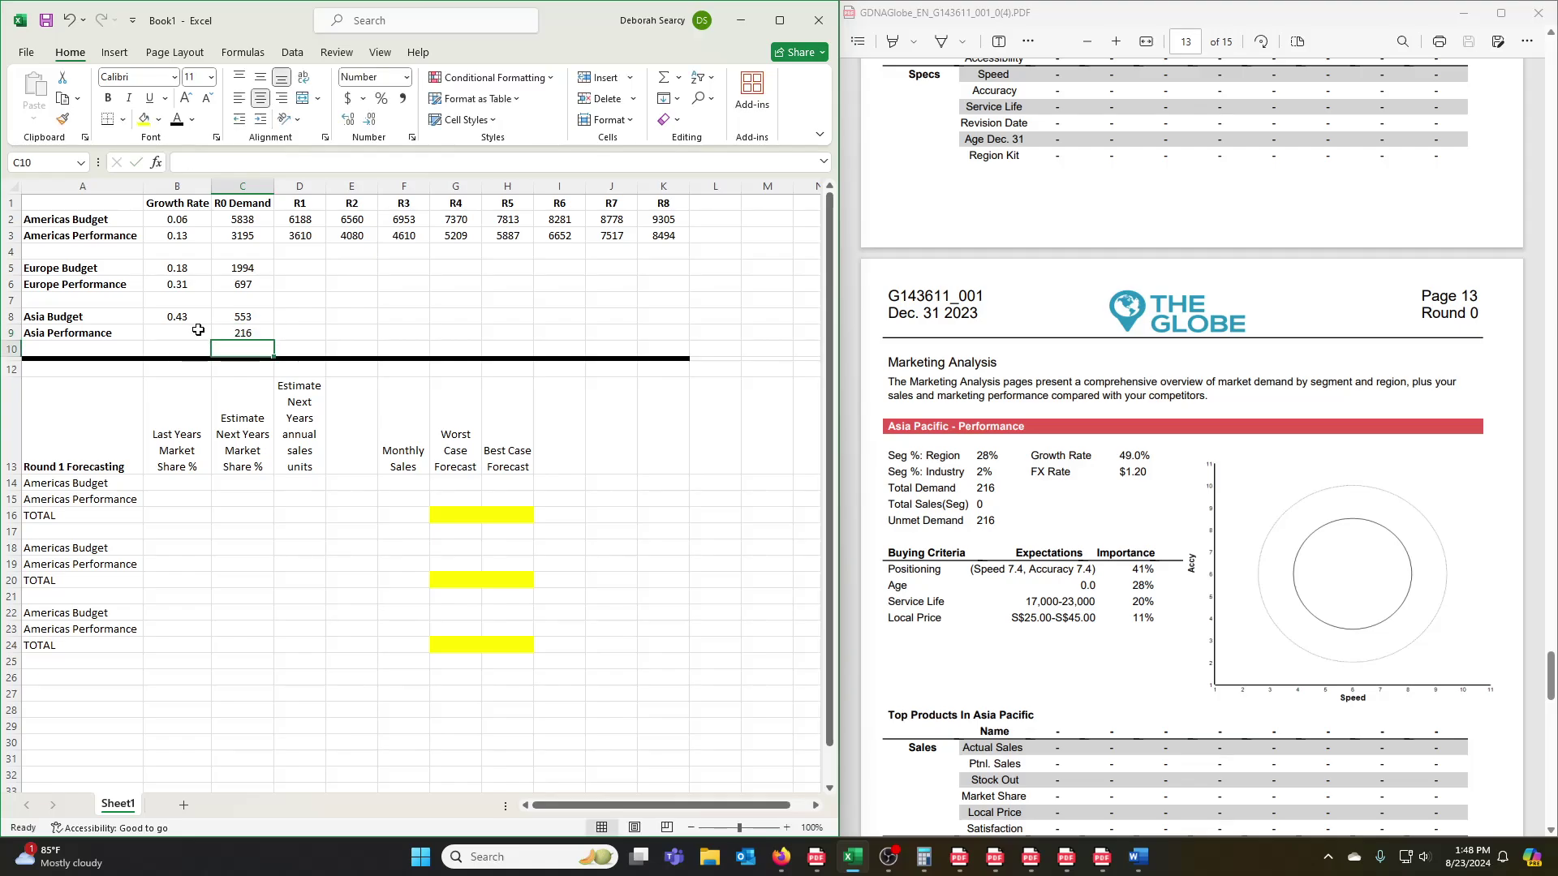
left_click(200, 331)
type(".49")
key("Return")
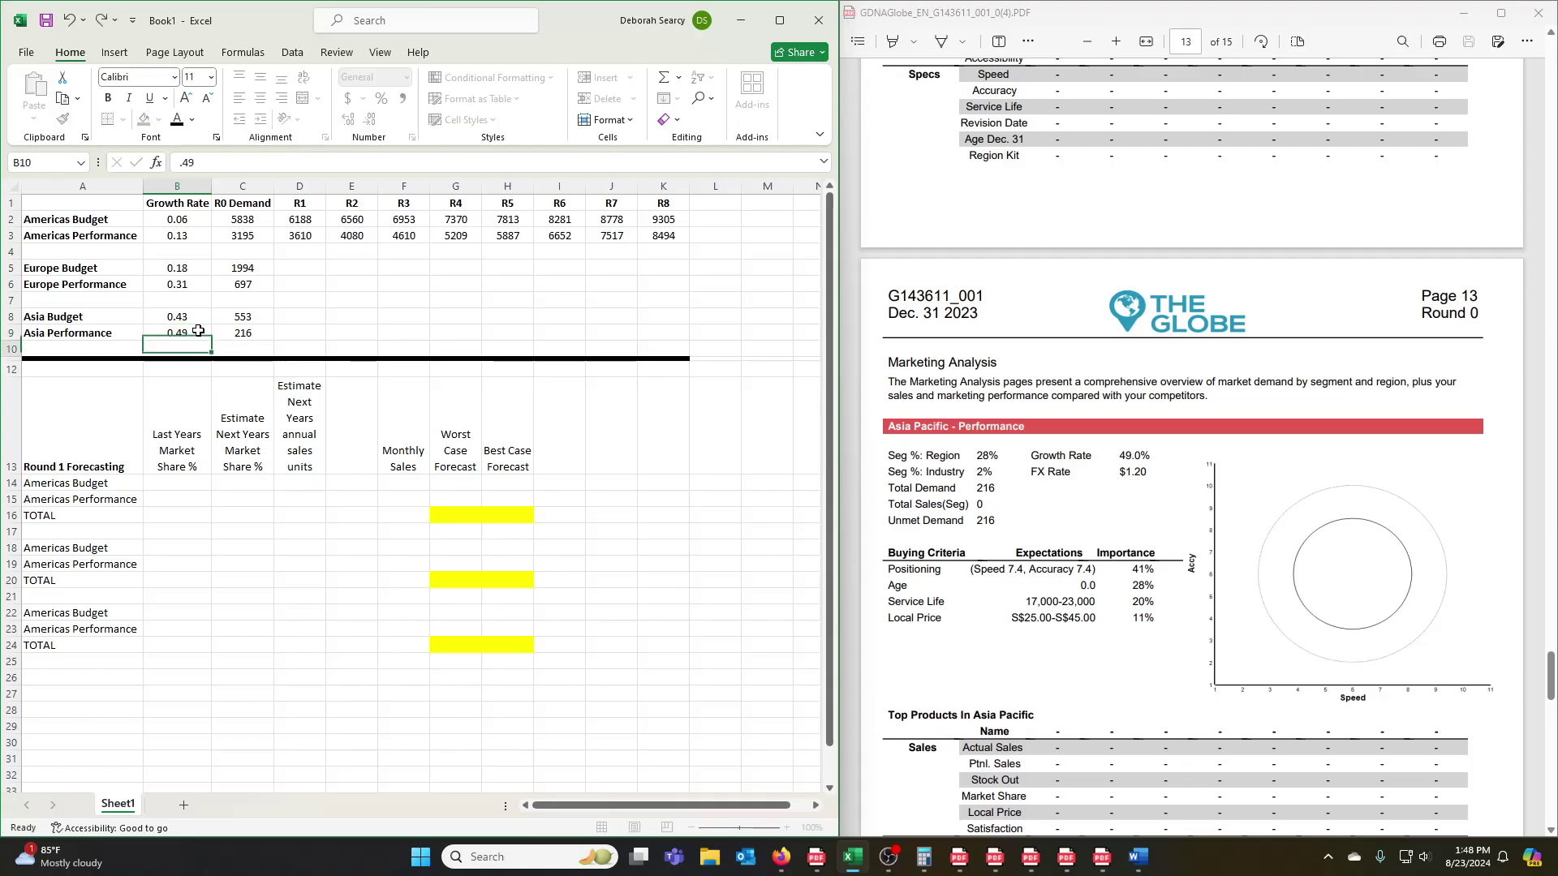
left_click(254, 326)
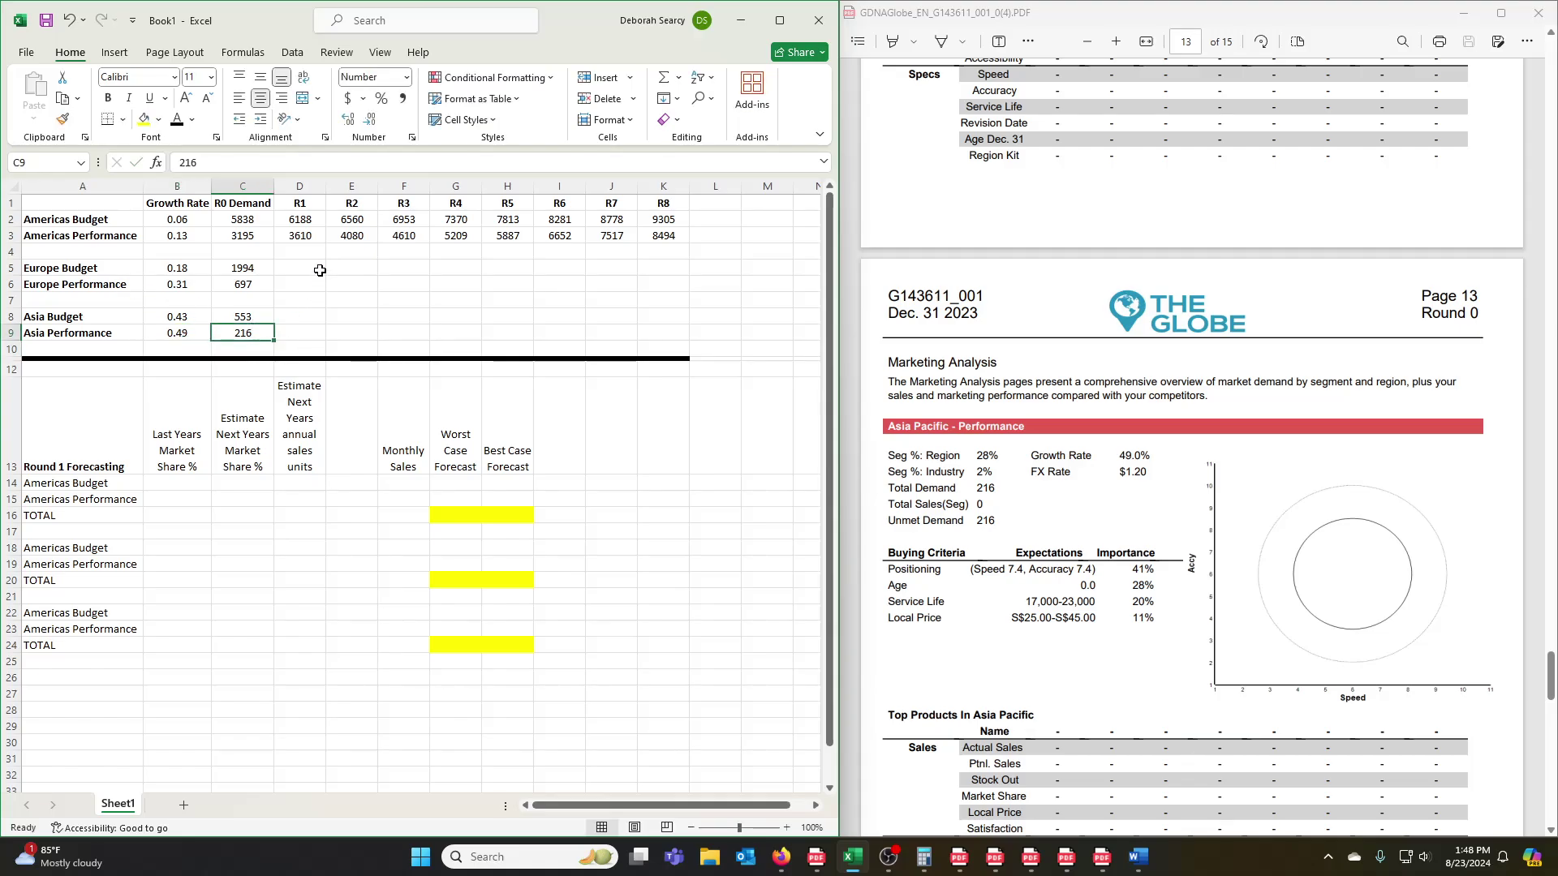
Step: Copy the Americas Performance R1 to R8 formulas into the Europe Budget, Europe Performance, Asia Budget and Asia Performance rows
left_click_drag(305, 233, 649, 236)
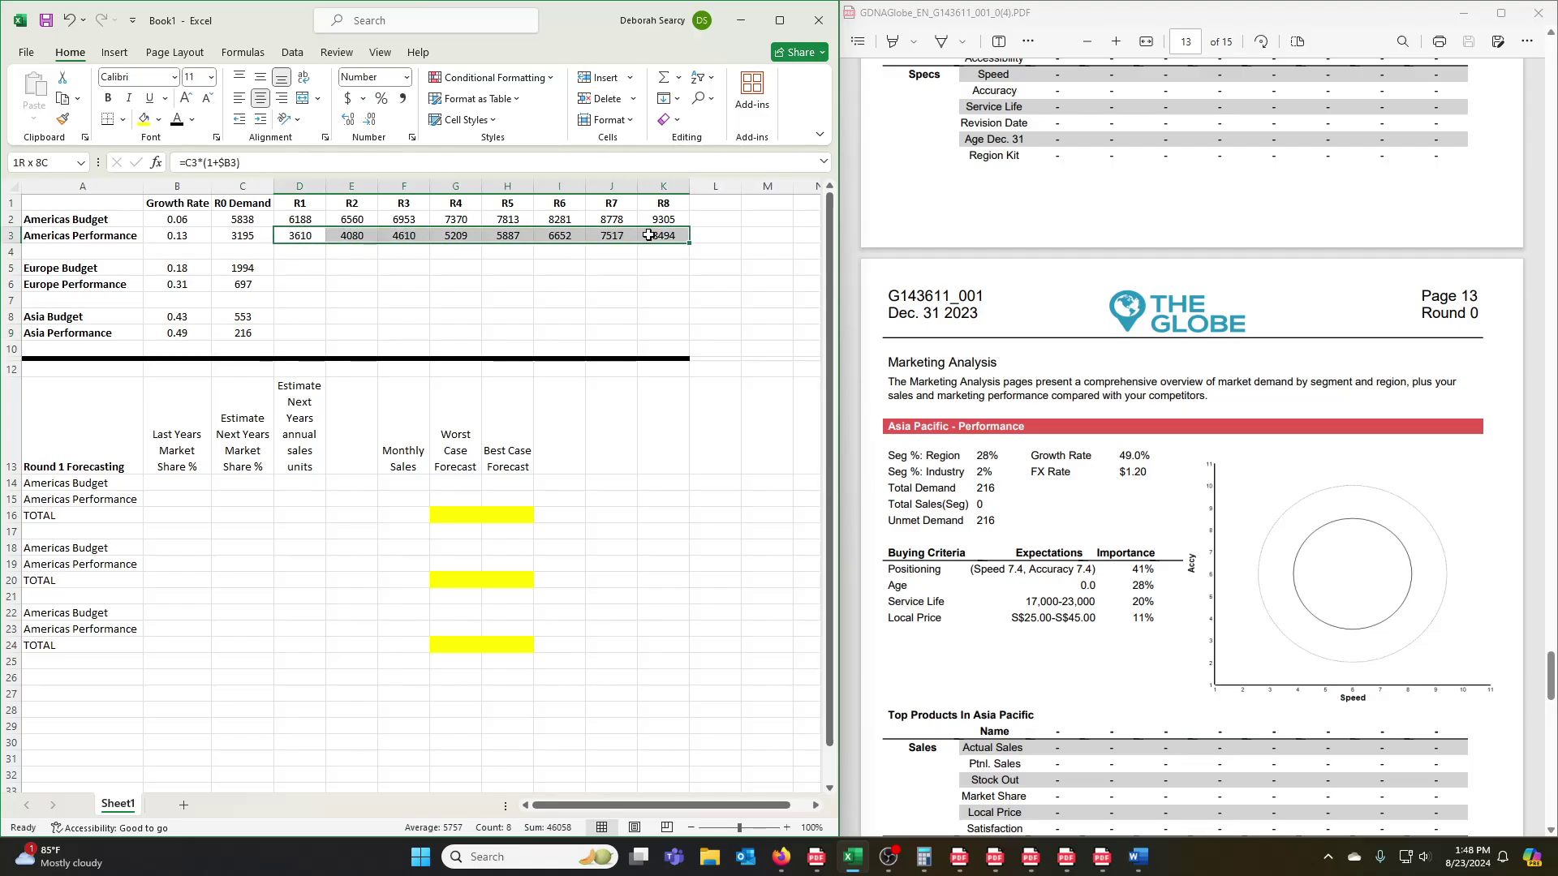
key("ctrl+c")
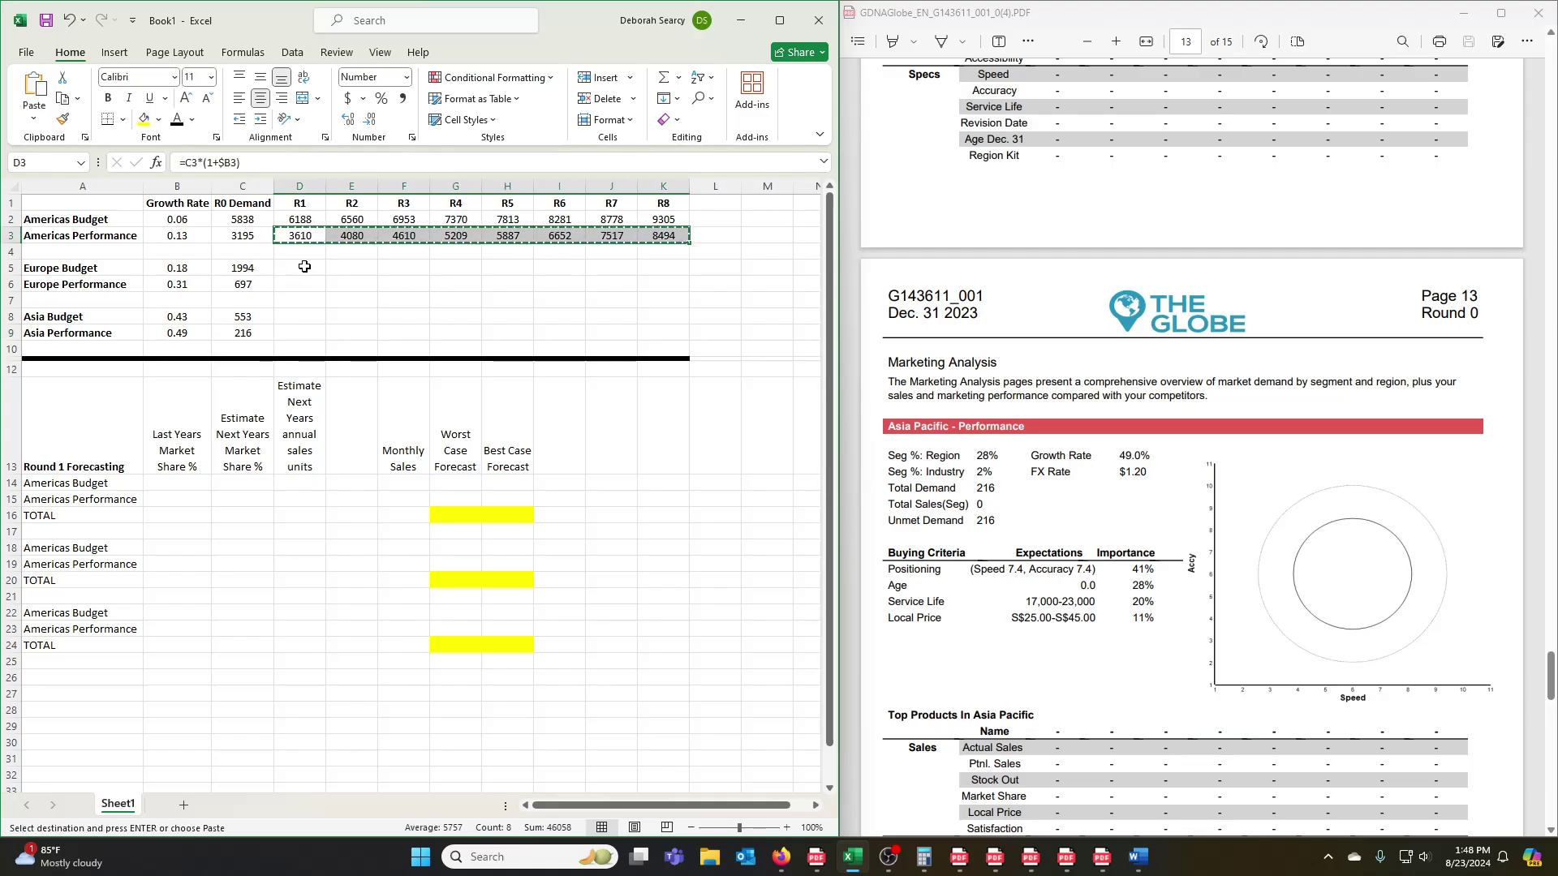
left_click(304, 266)
key("ctrl+v")
key("Down")
key("ctrl+v")
key("Down")
key("Down")
key("ctrl+v")
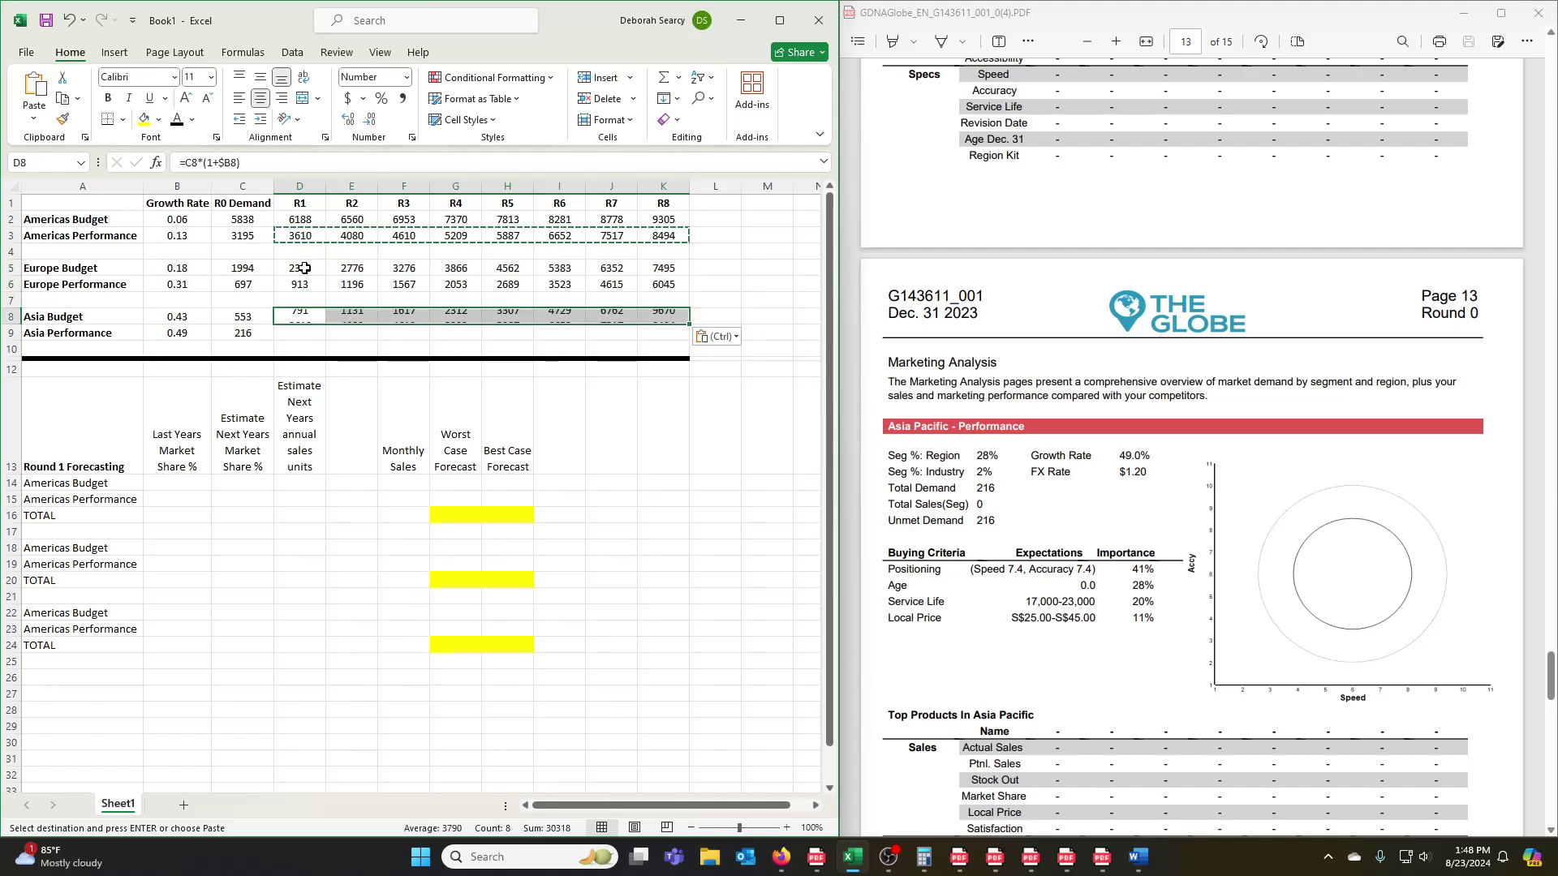
key("Down")
key("ctrl+v")
left_click(679, 329)
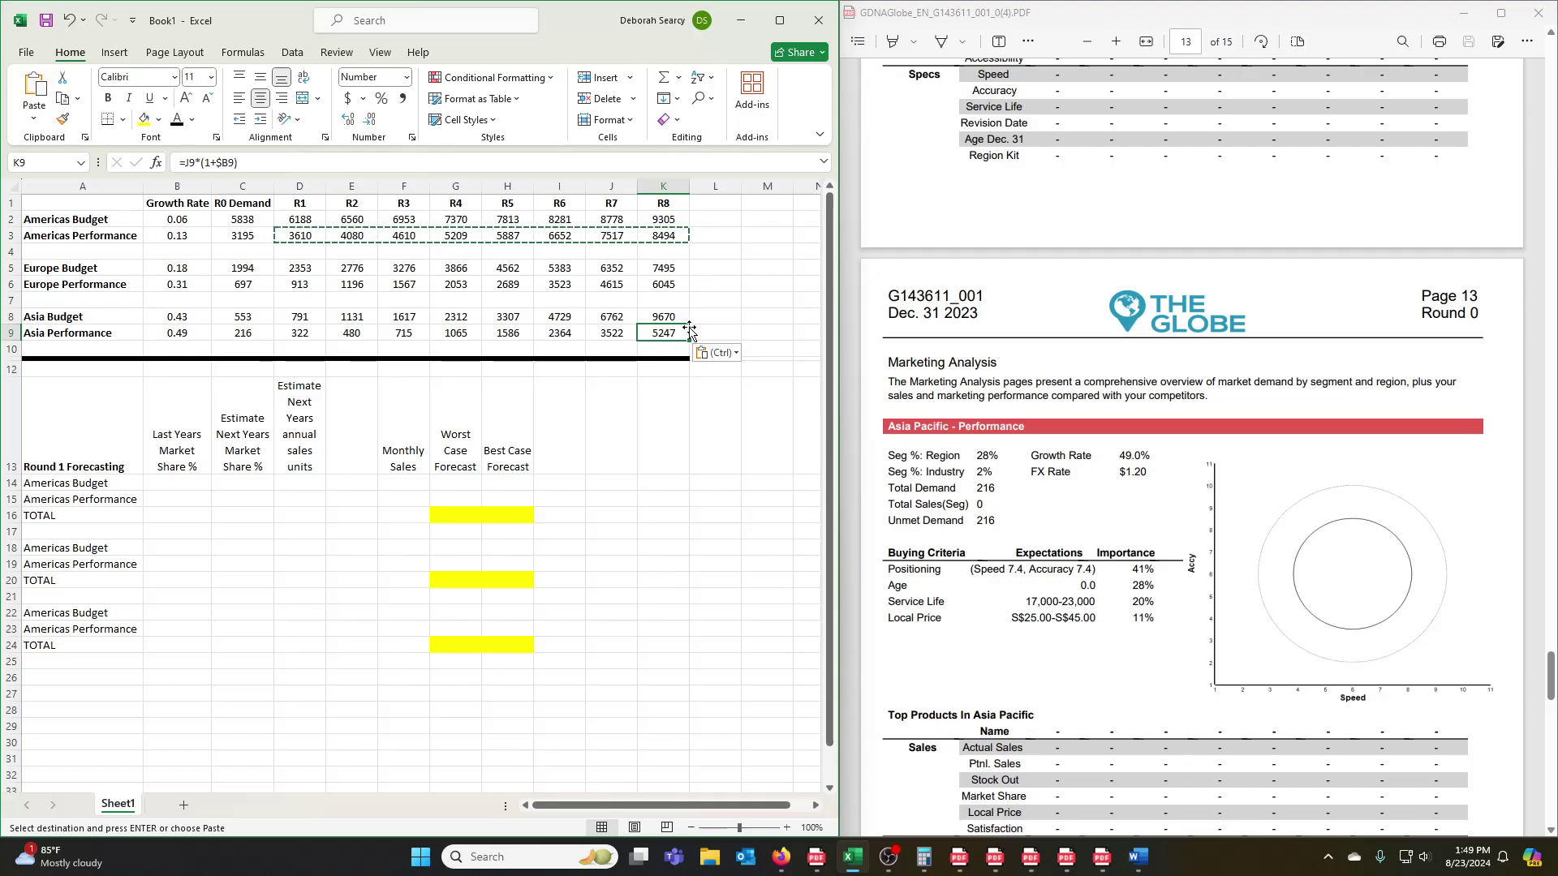
Step: Enter .167 as last year's market share for Americas Budget in the Round 1 Forecasting table, from the report's Americas - Budget page
left_click(217, 483)
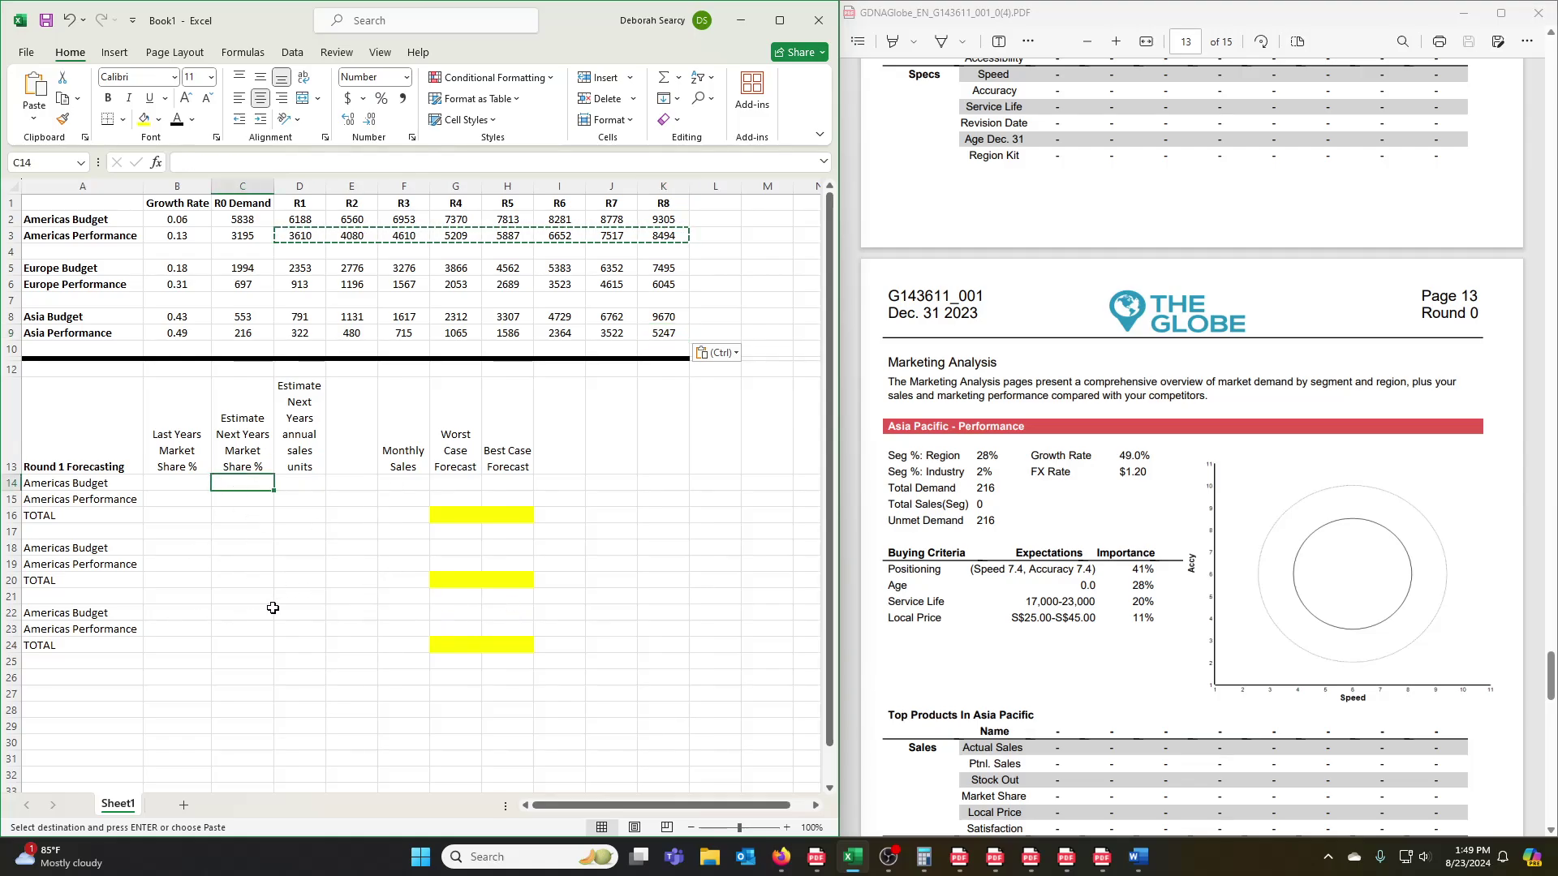
scroll(1342, 494, "up", 5)
scroll(1314, 483, "up", 20)
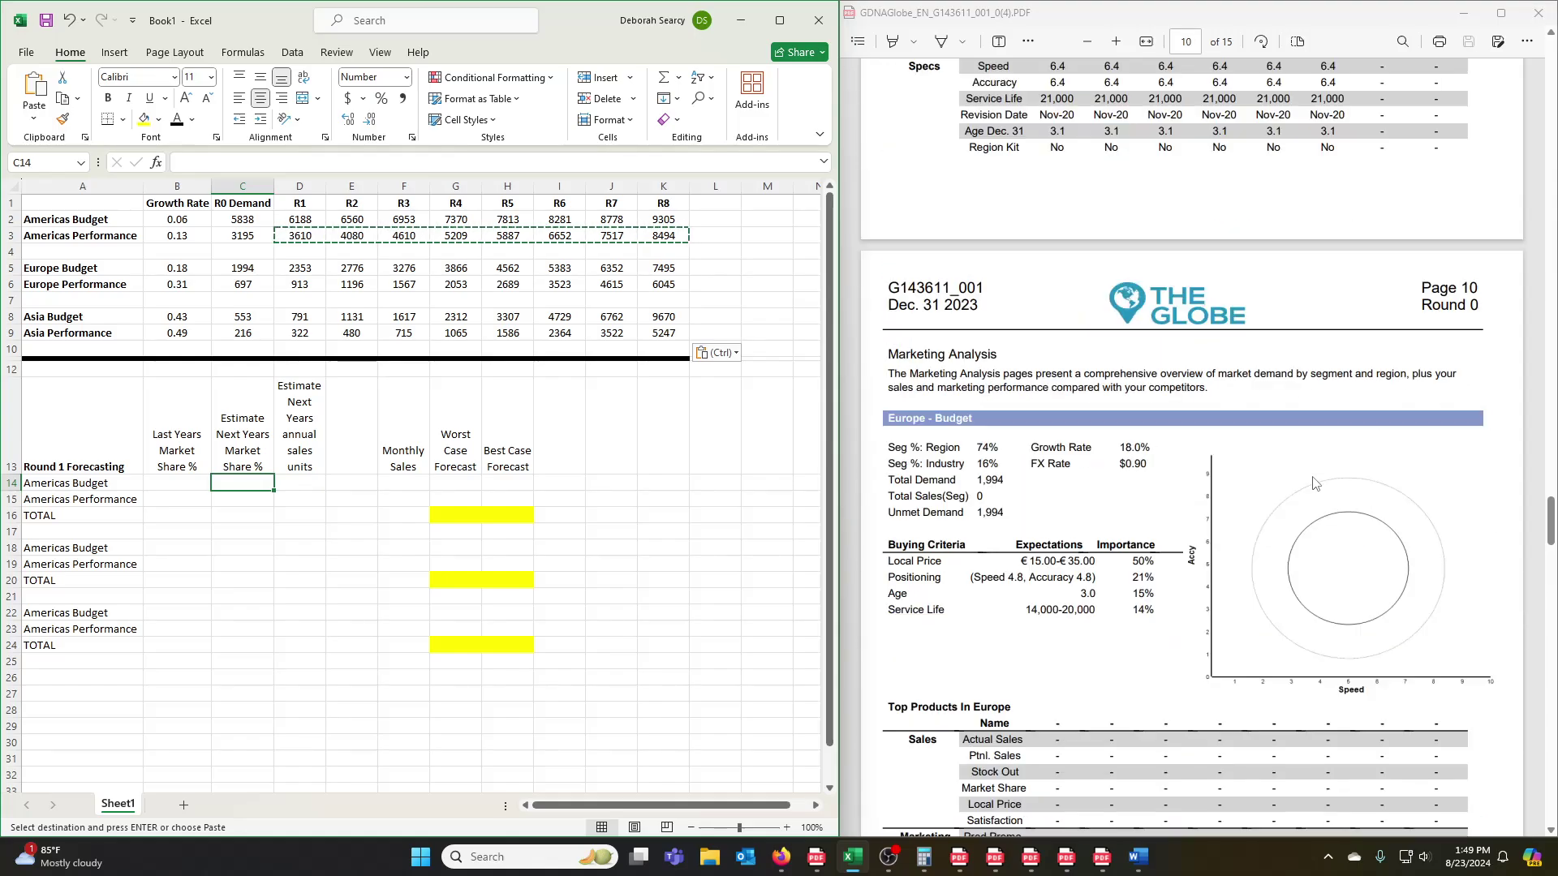
scroll(1327, 485, "up", 5)
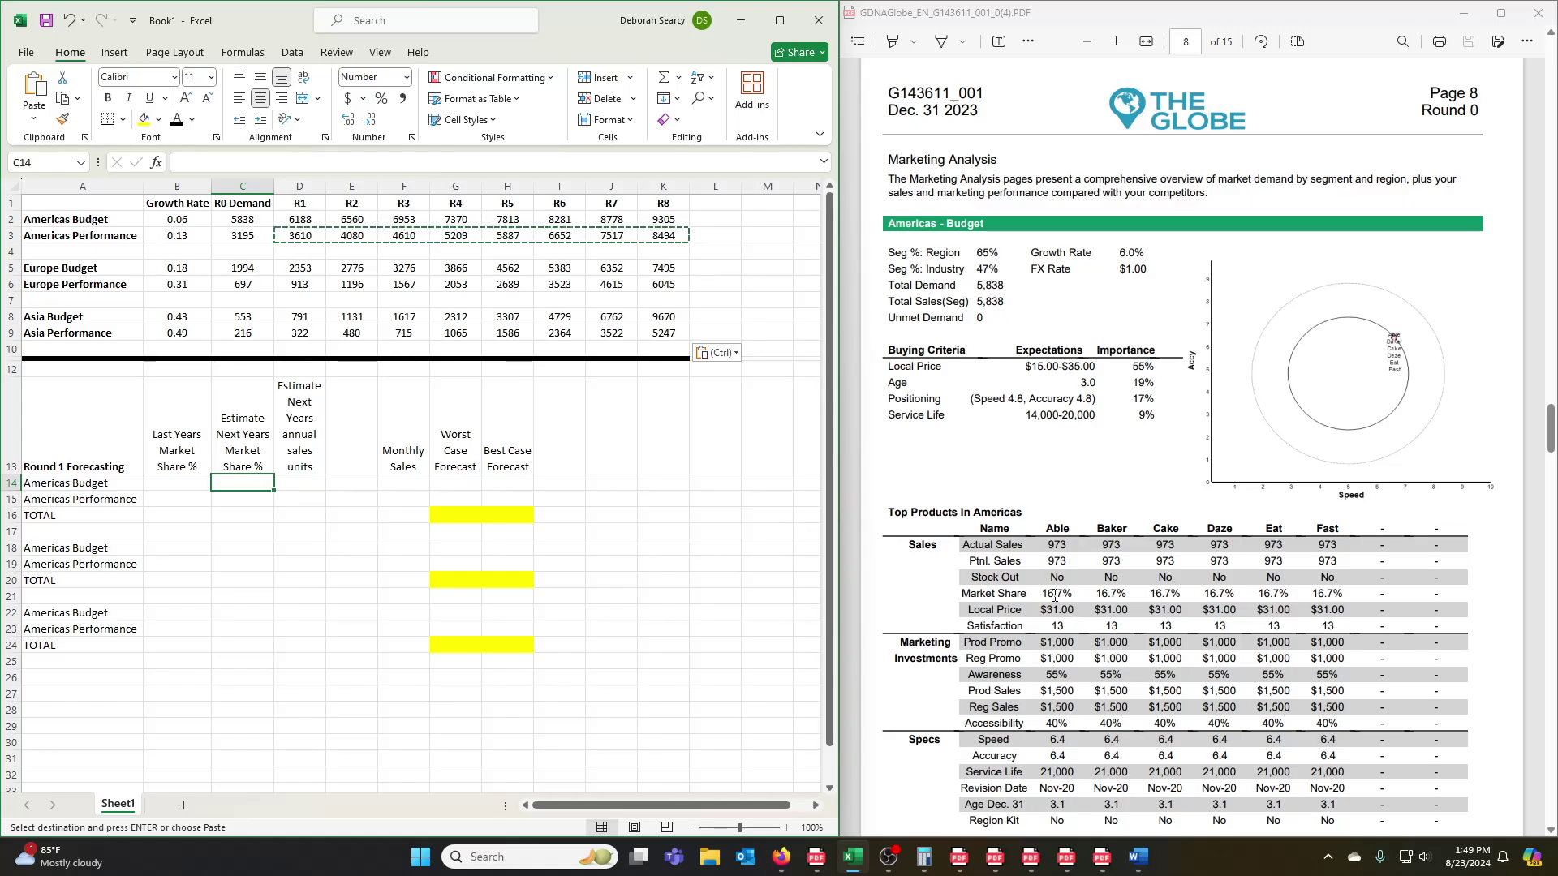
left_click(177, 481)
type(".16")
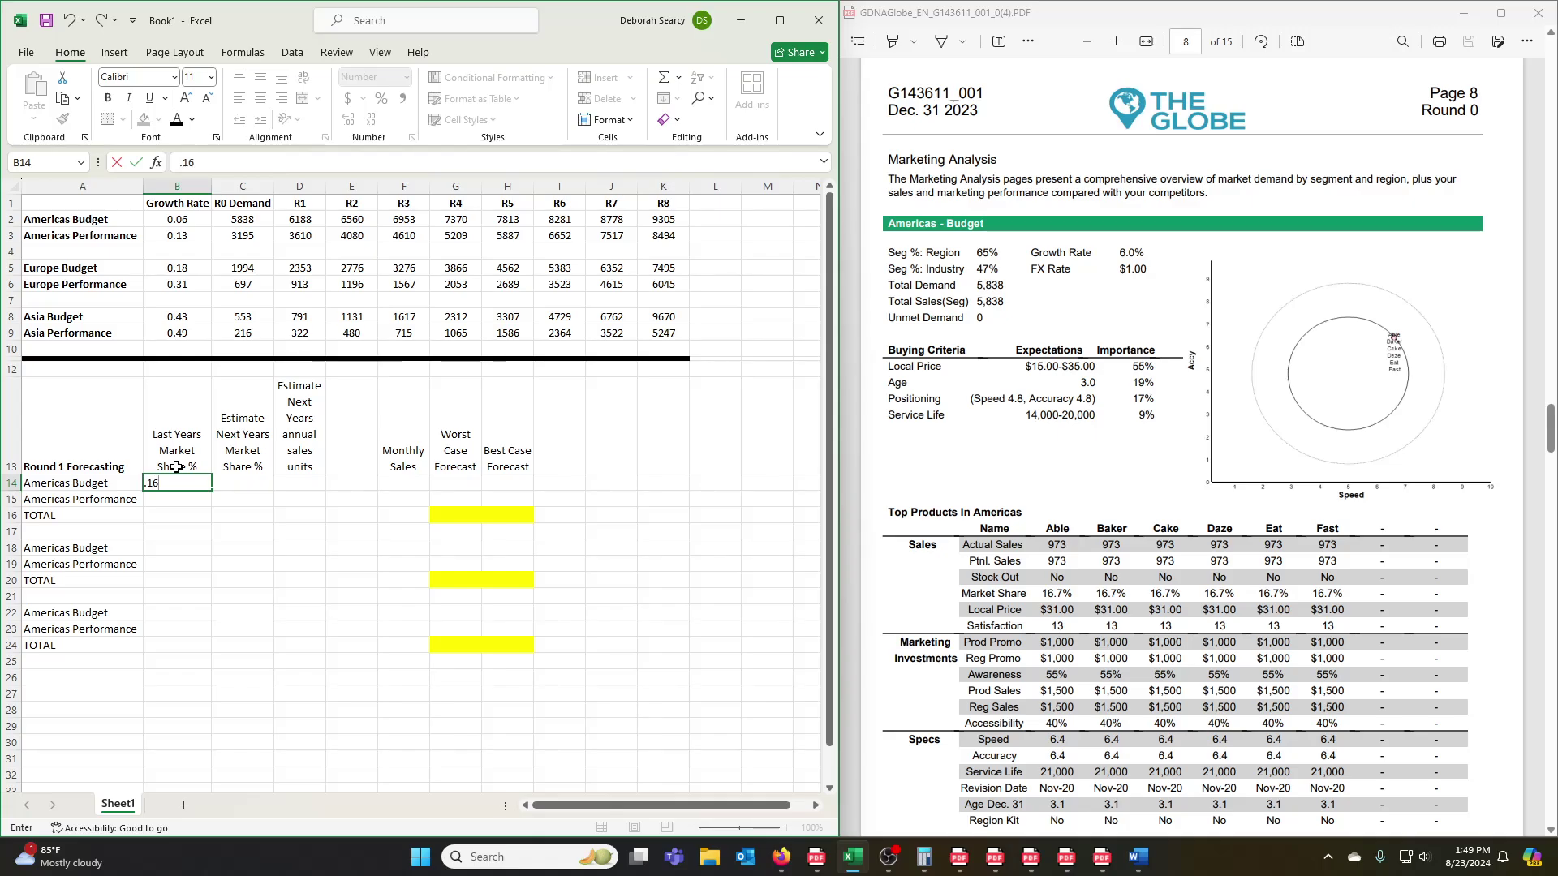
type("7")
key("Return")
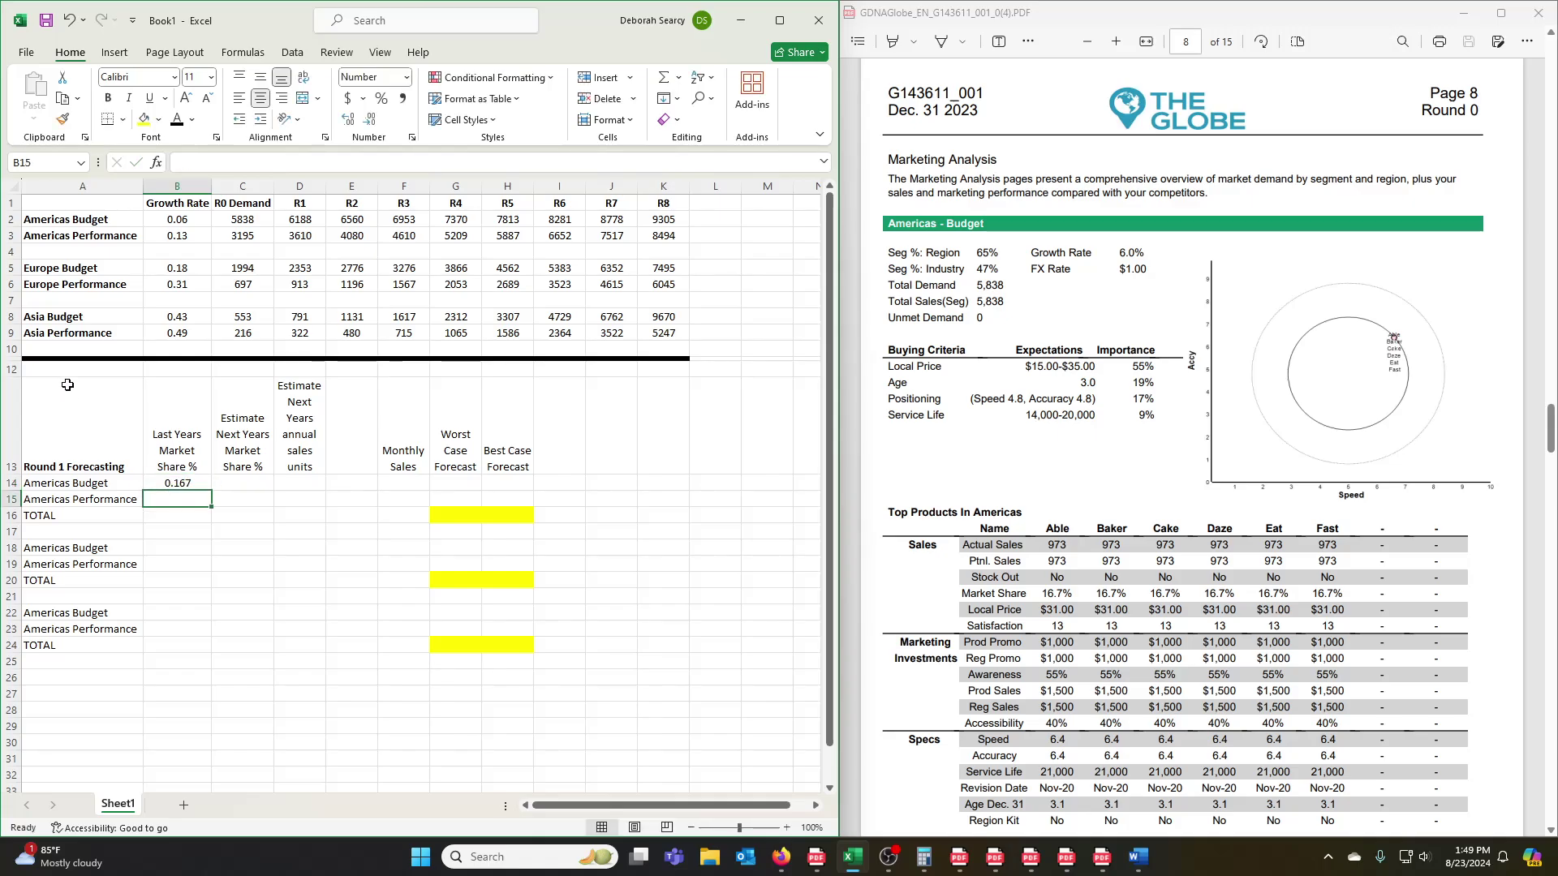
Step: Enter .167 as last year's market share for Americas Performance, from the report's Americas - Performance page
scroll(1214, 534, "down", 6)
scroll(1214, 534, "down", 5)
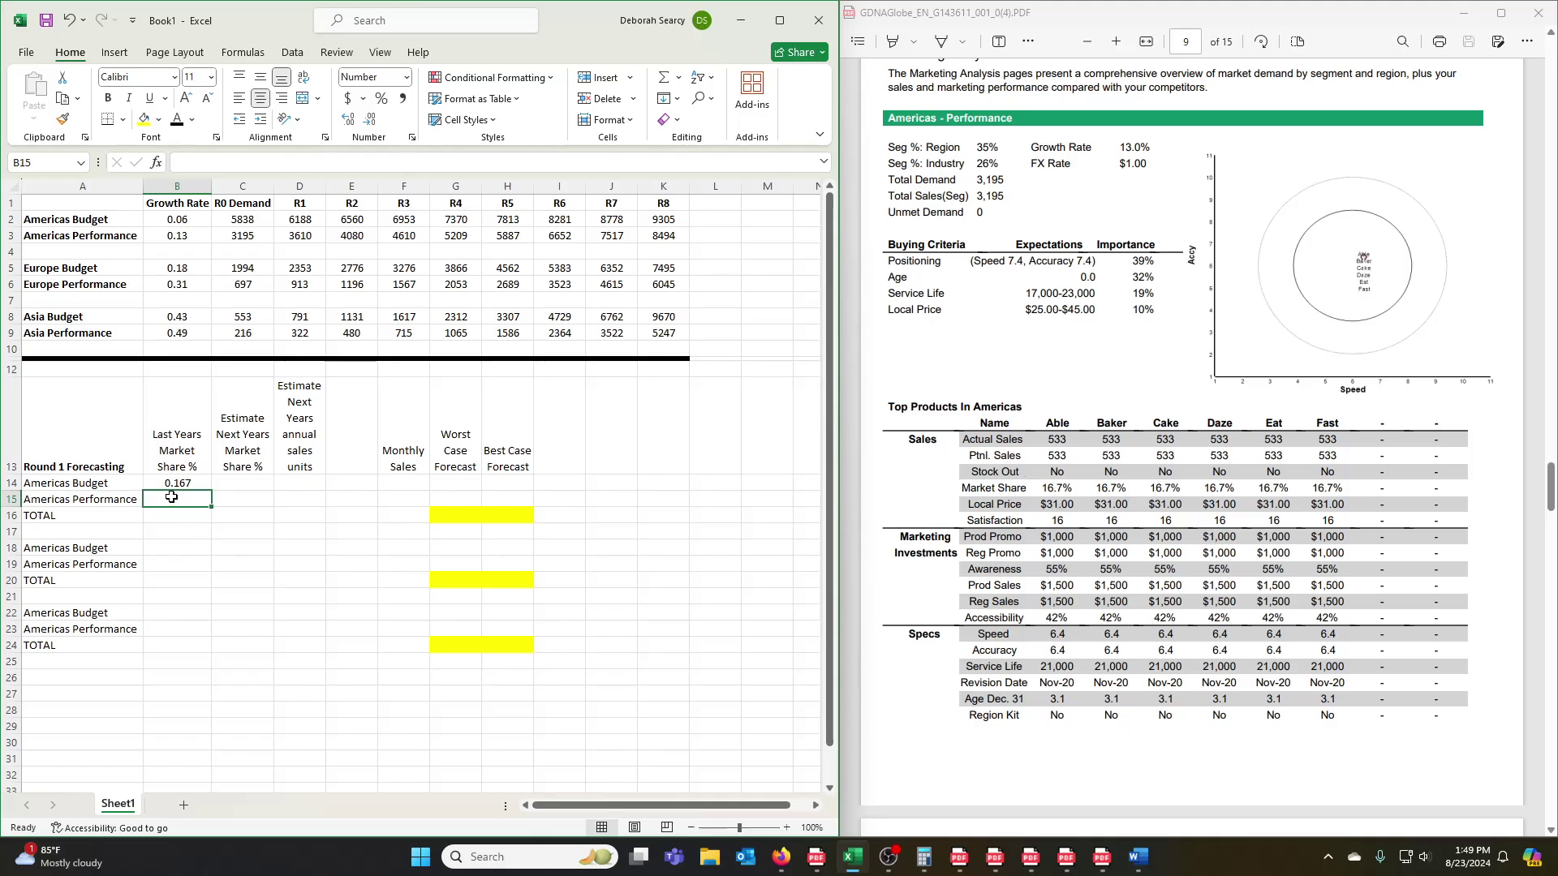
type(".167")
key("Return")
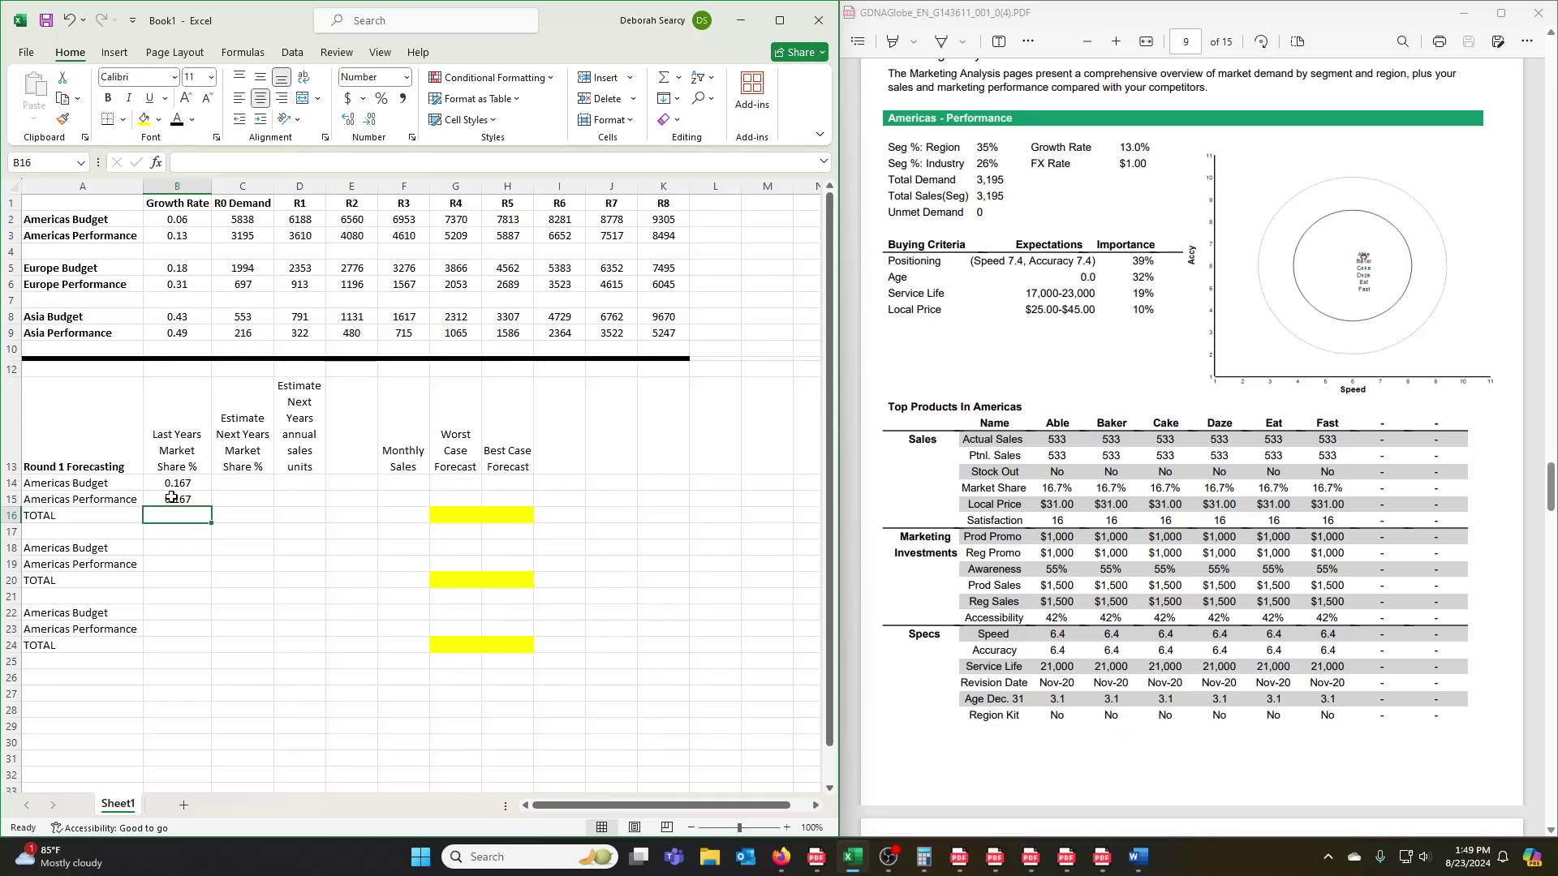
Step: Estimate next year's market share as .2 for Americas Budget and .1 for Americas Performance in the Round 1 Forecasting table
key("Up")
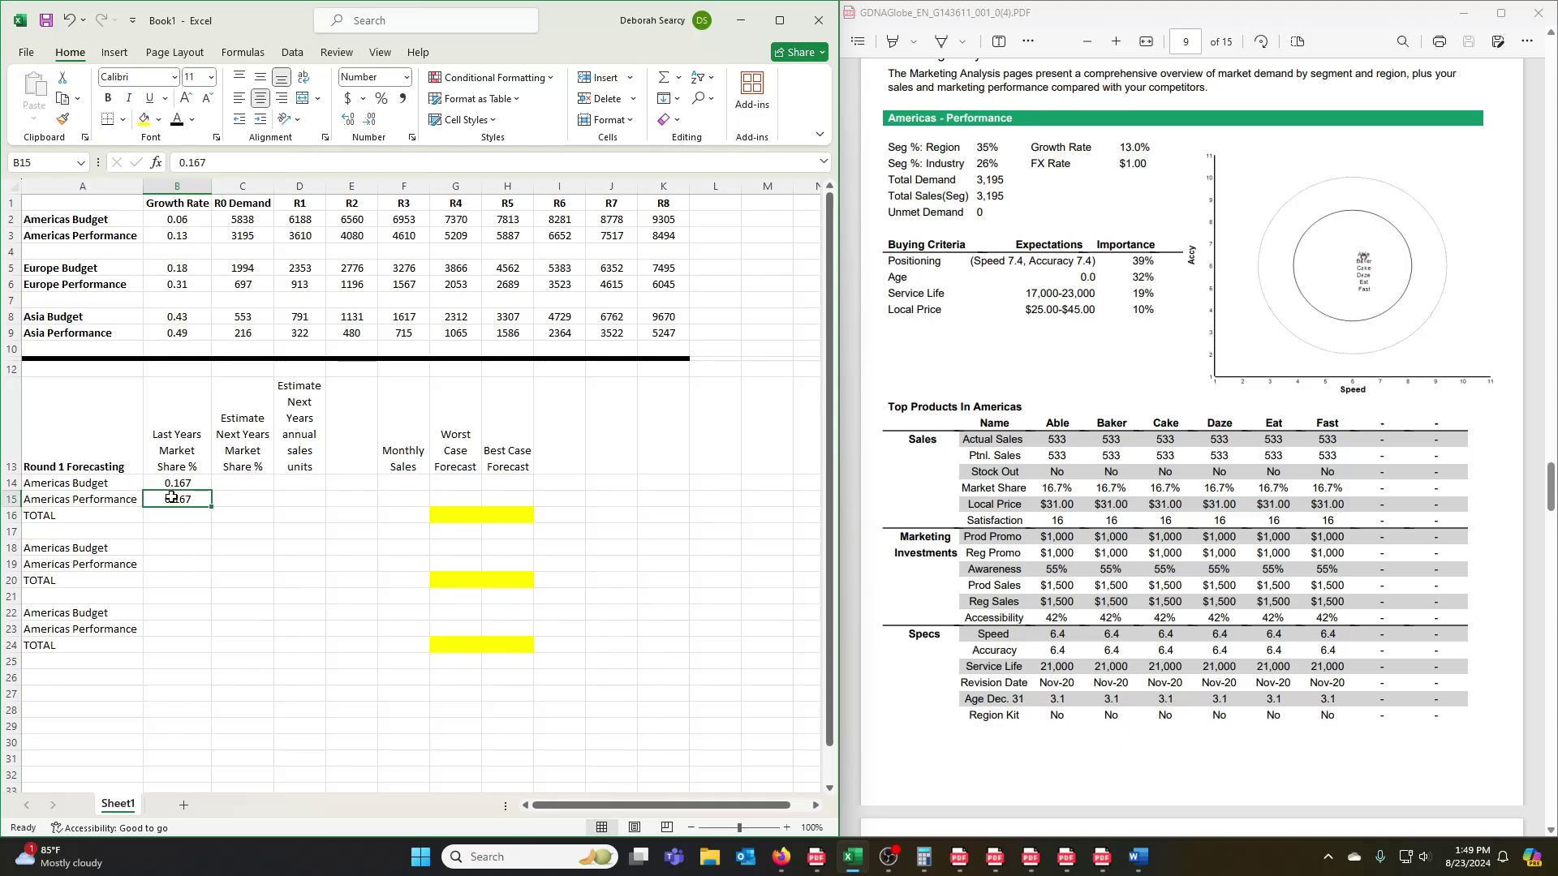
key("Up")
key("Right")
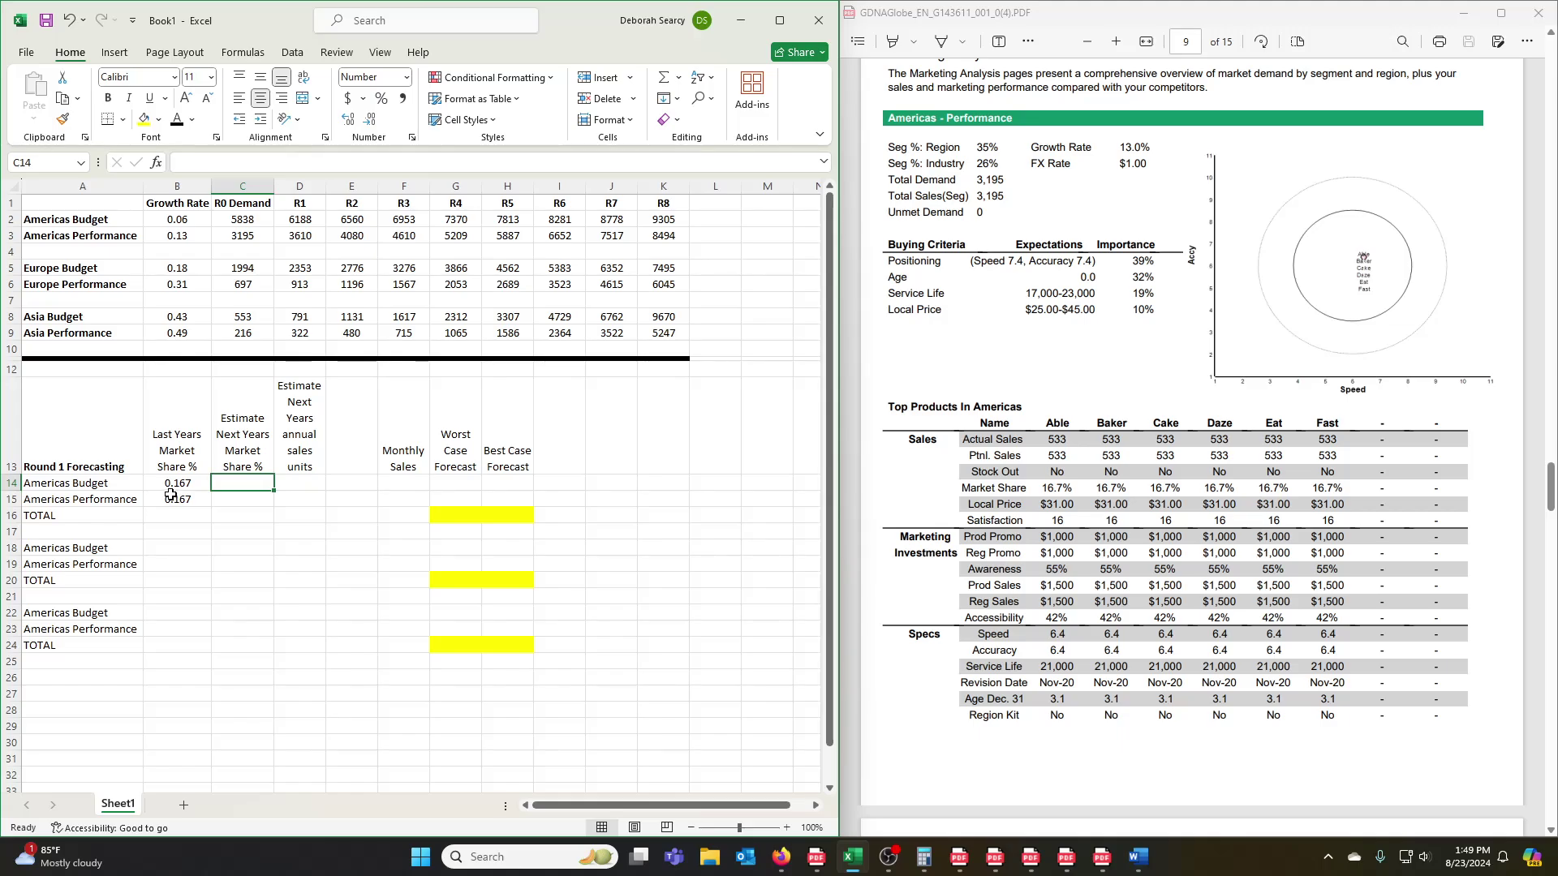
type(".")
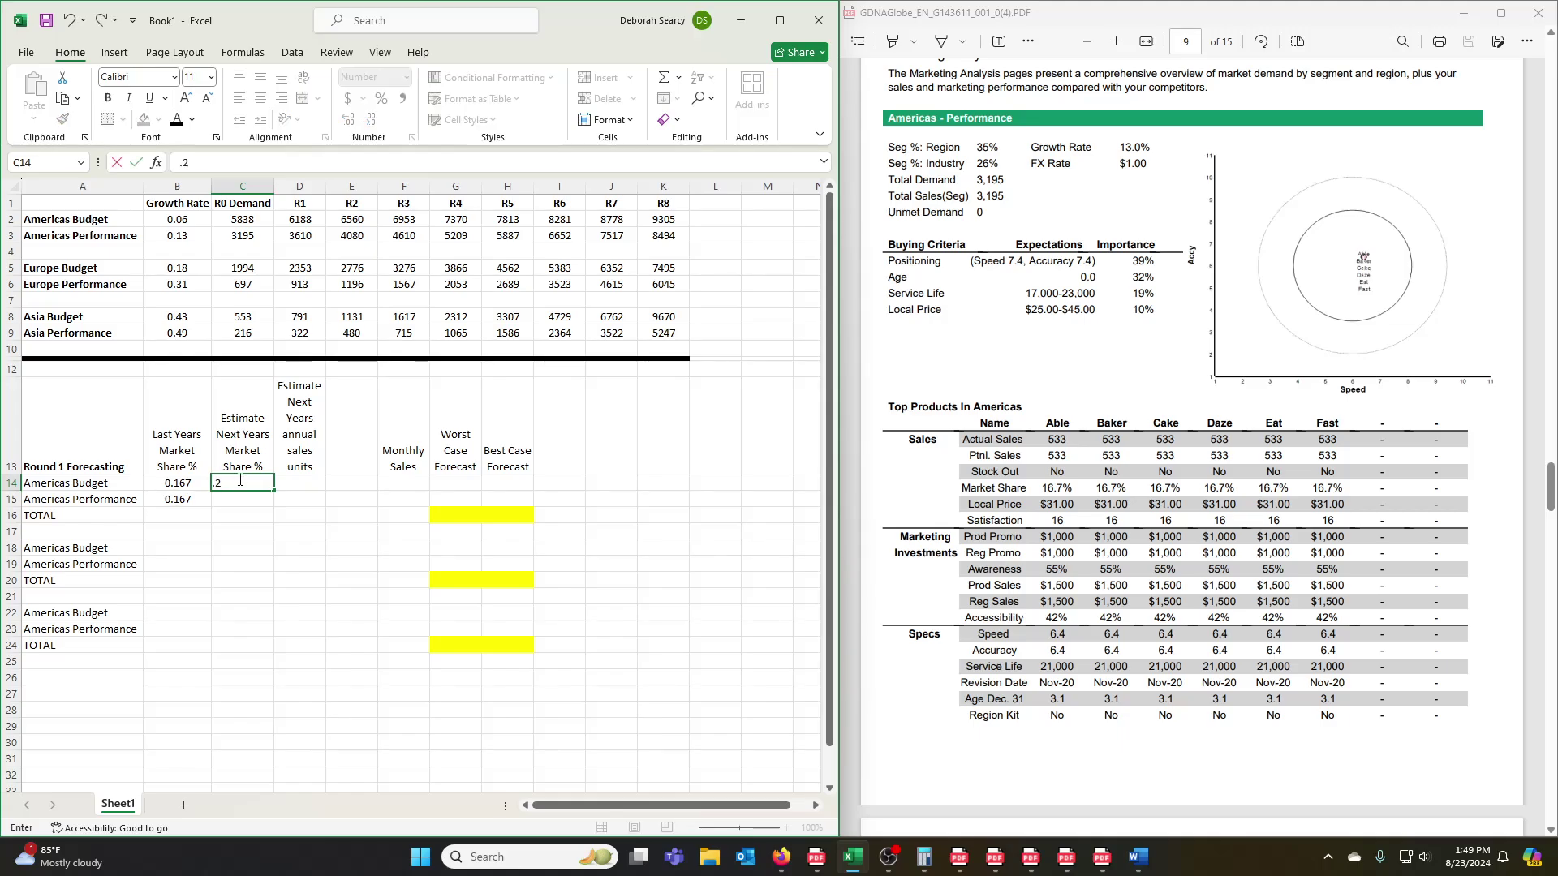
type("2")
key("Return")
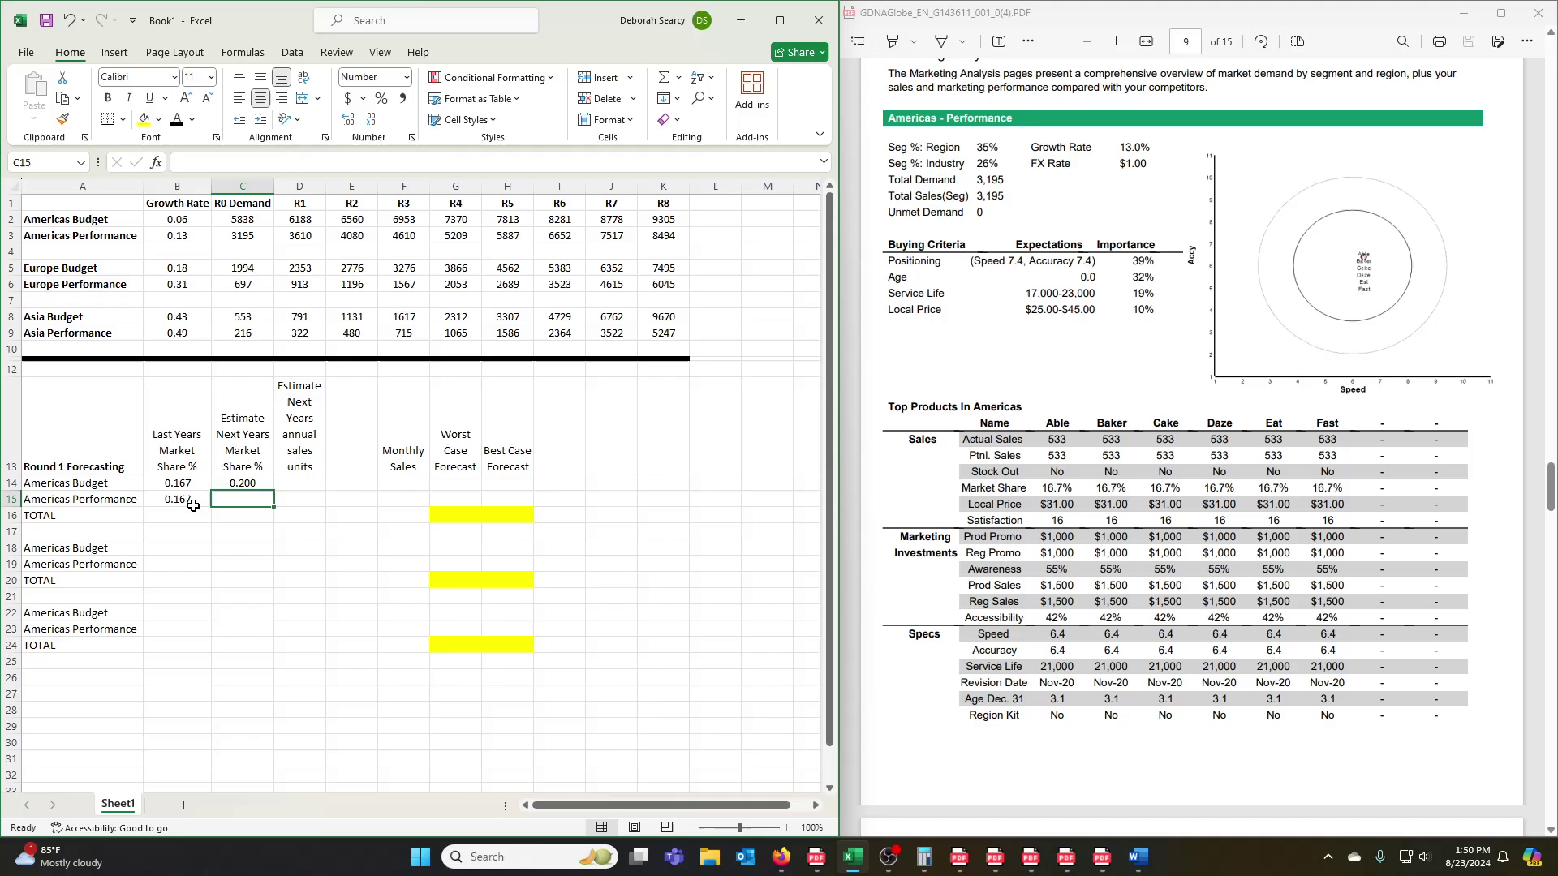
type(".1")
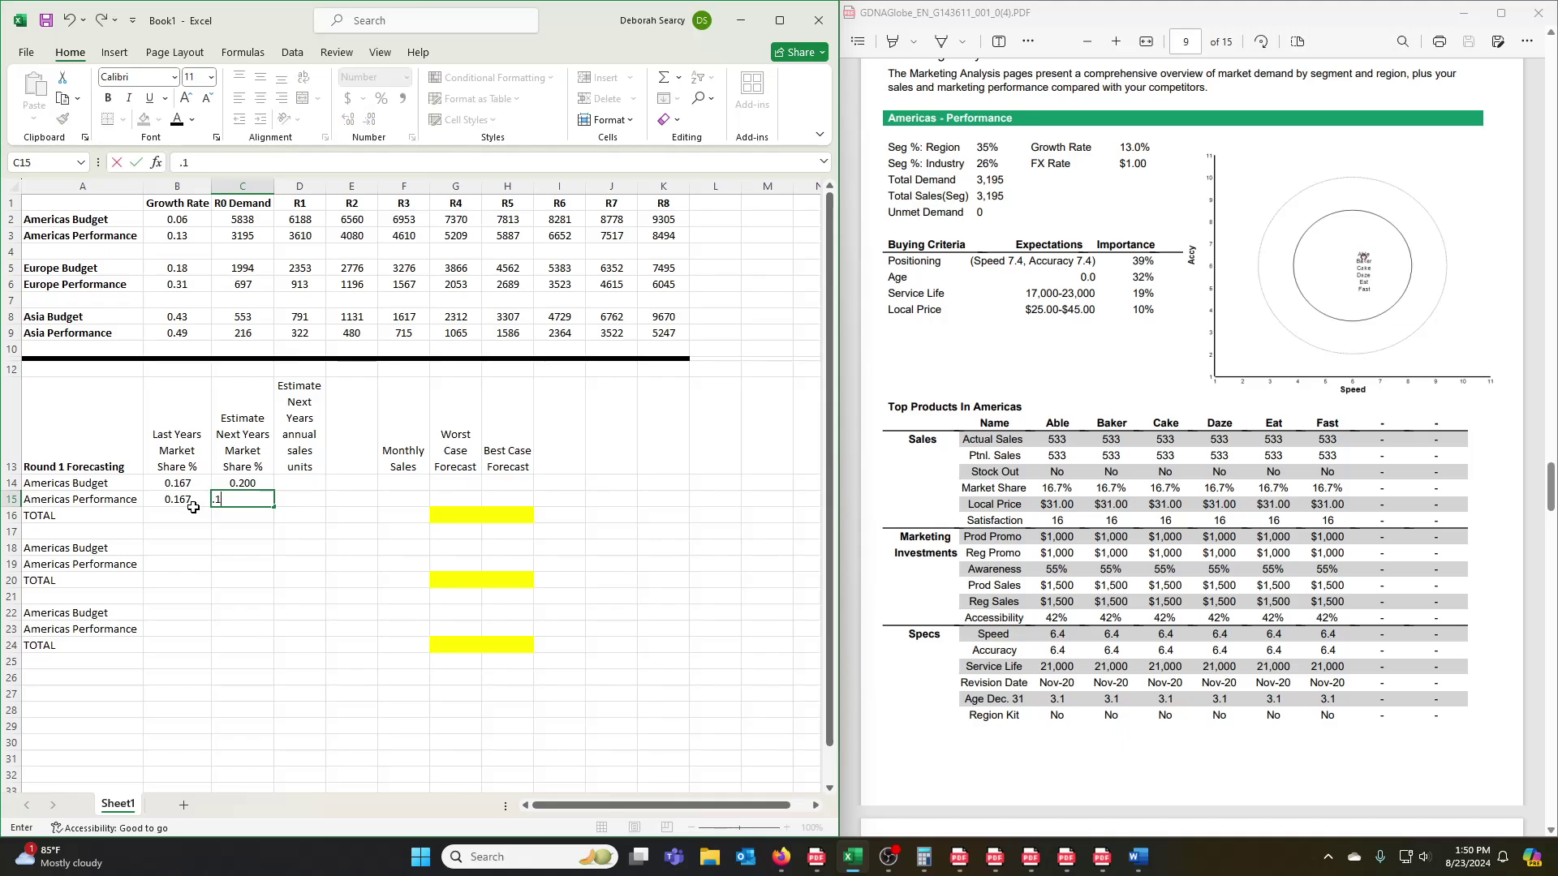
key("Return")
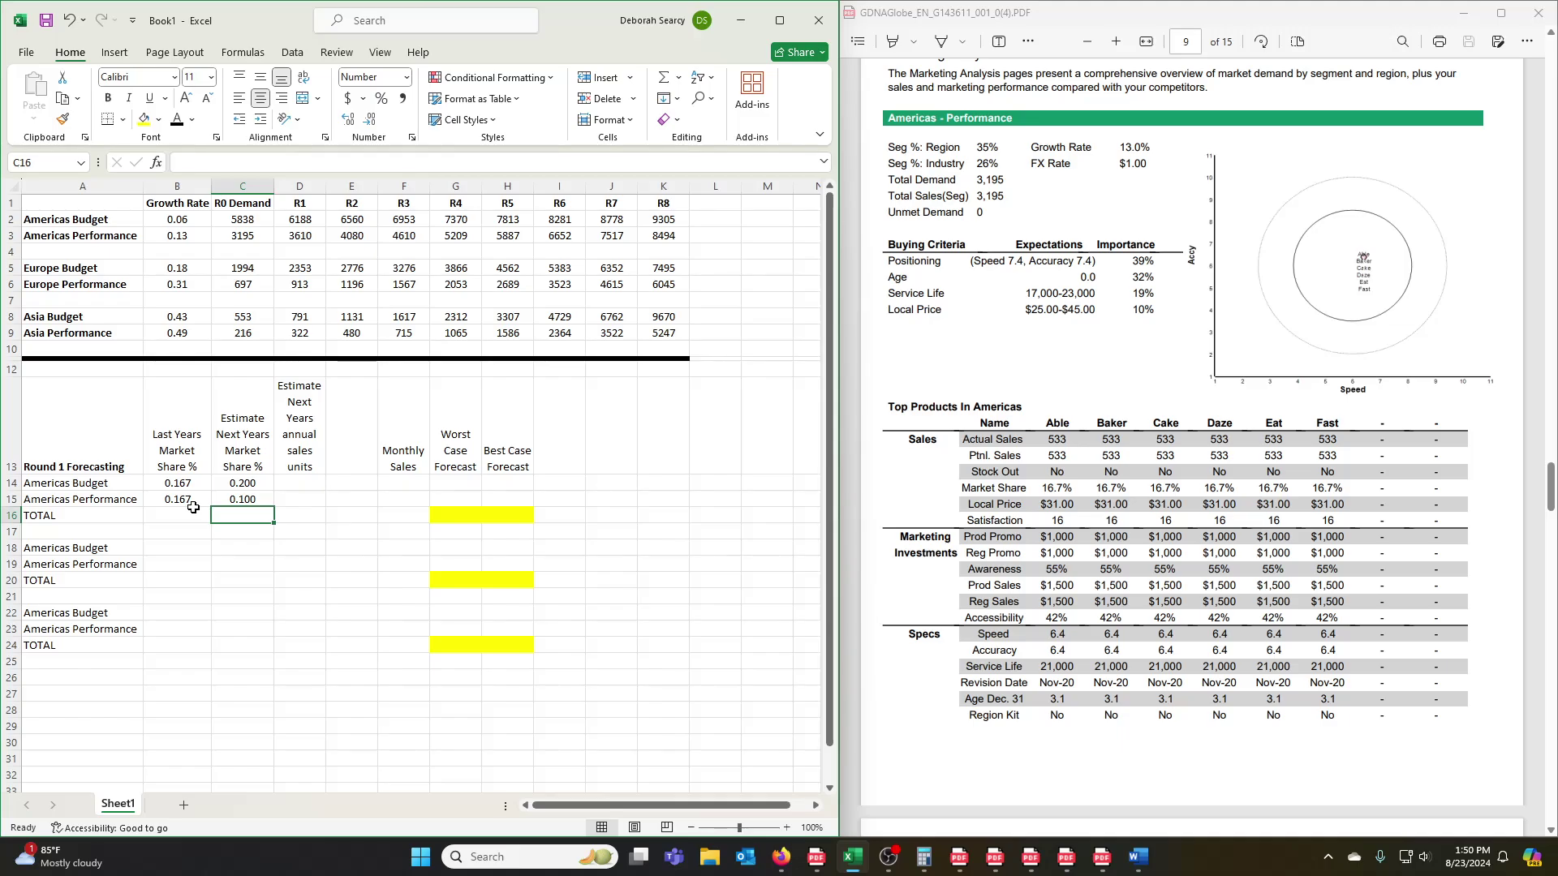
Step: Calculate Americas Budget's estimated annual sales units in D14 with the formula =C14*D2
left_click(305, 483)
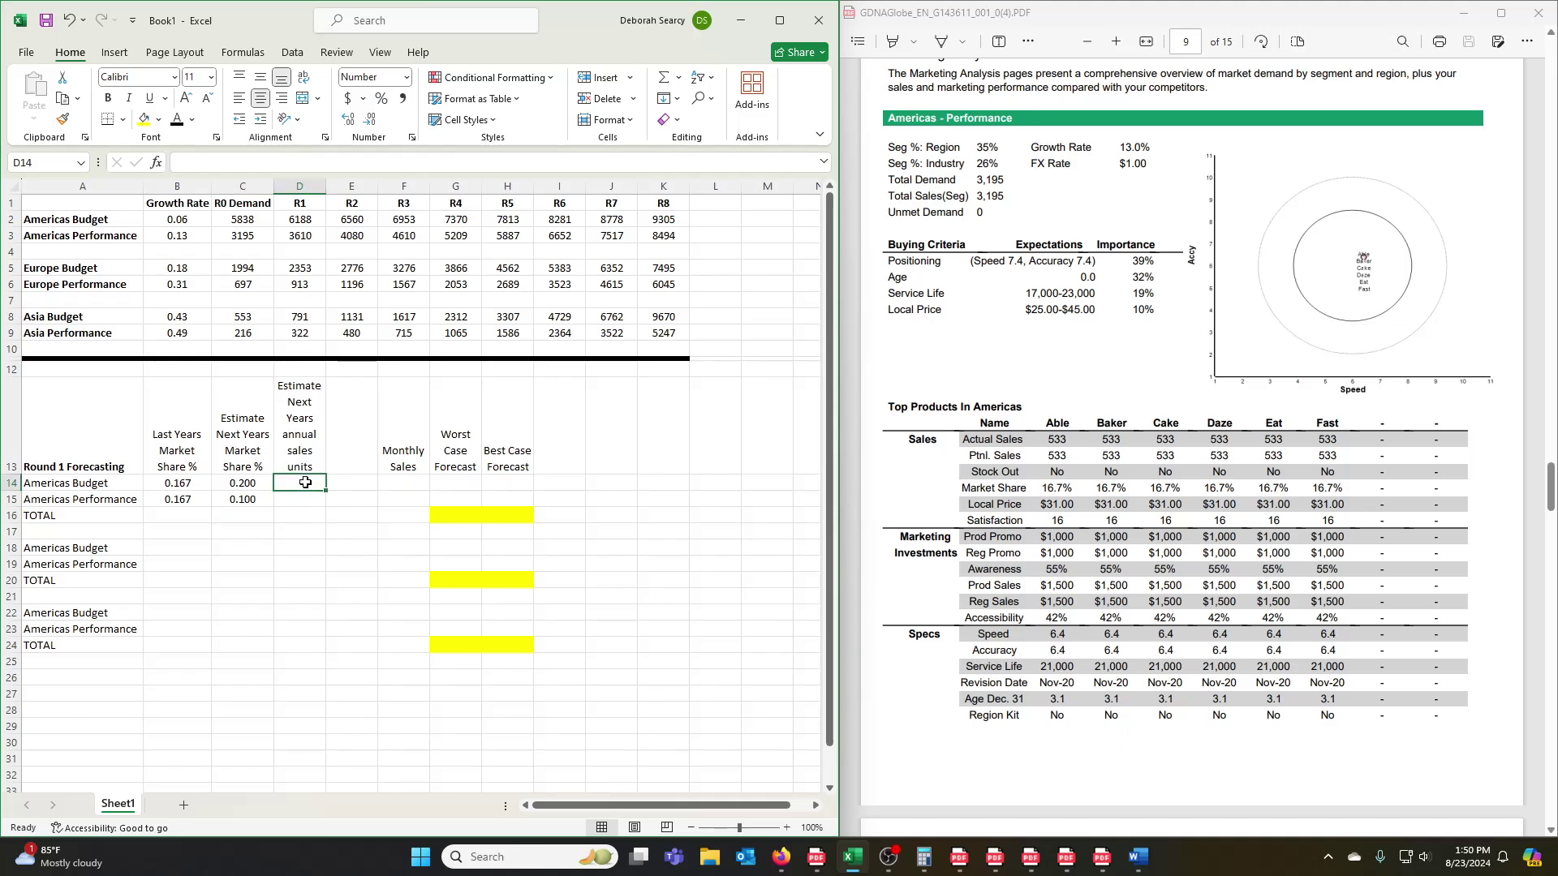
type("=")
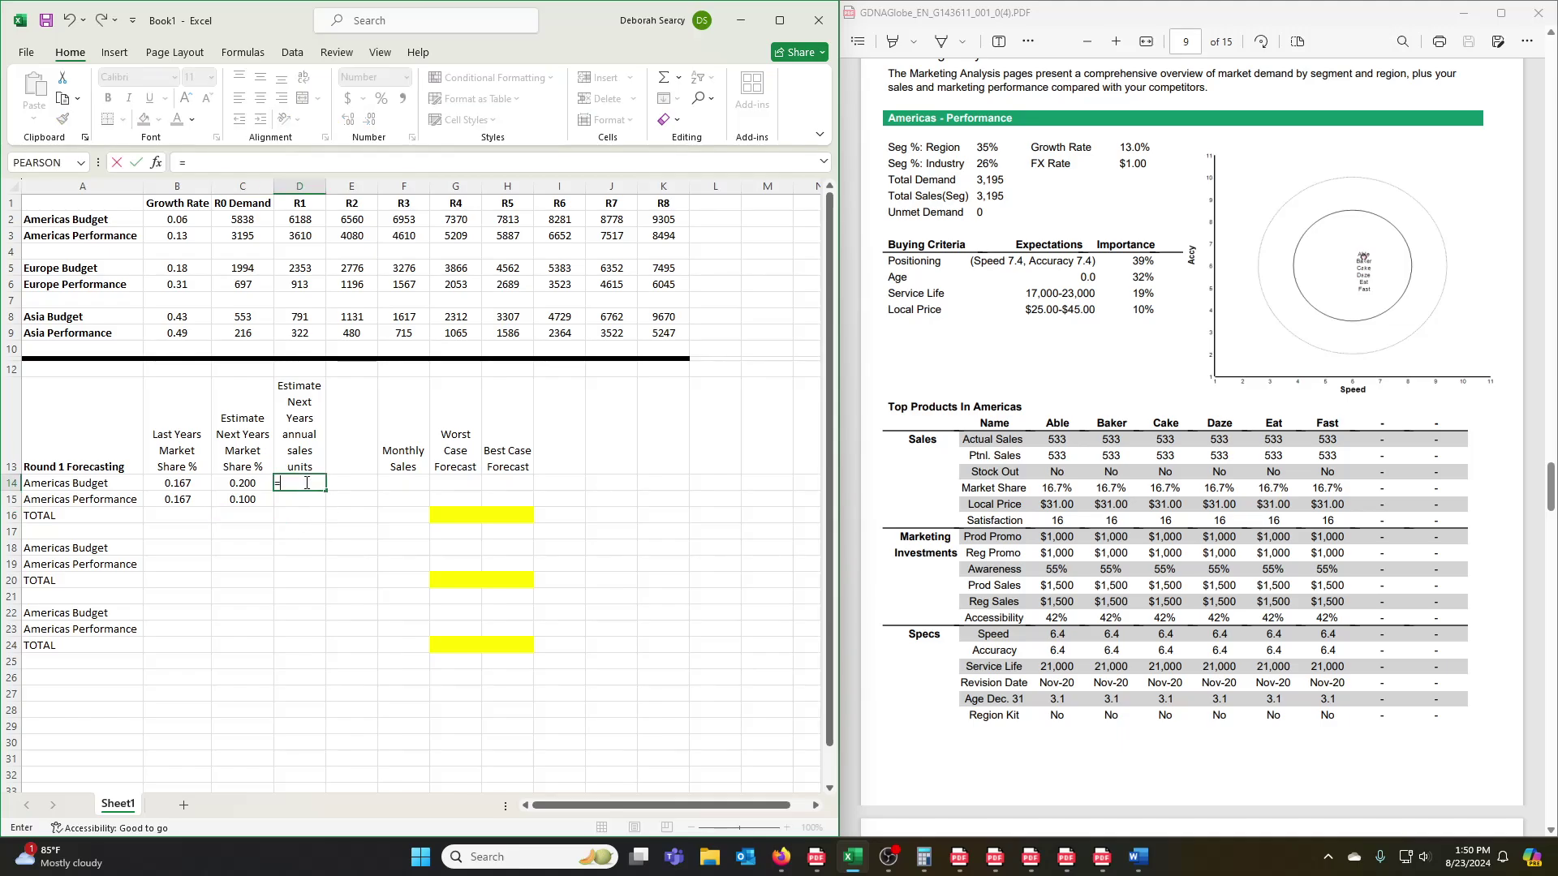
left_click(252, 484)
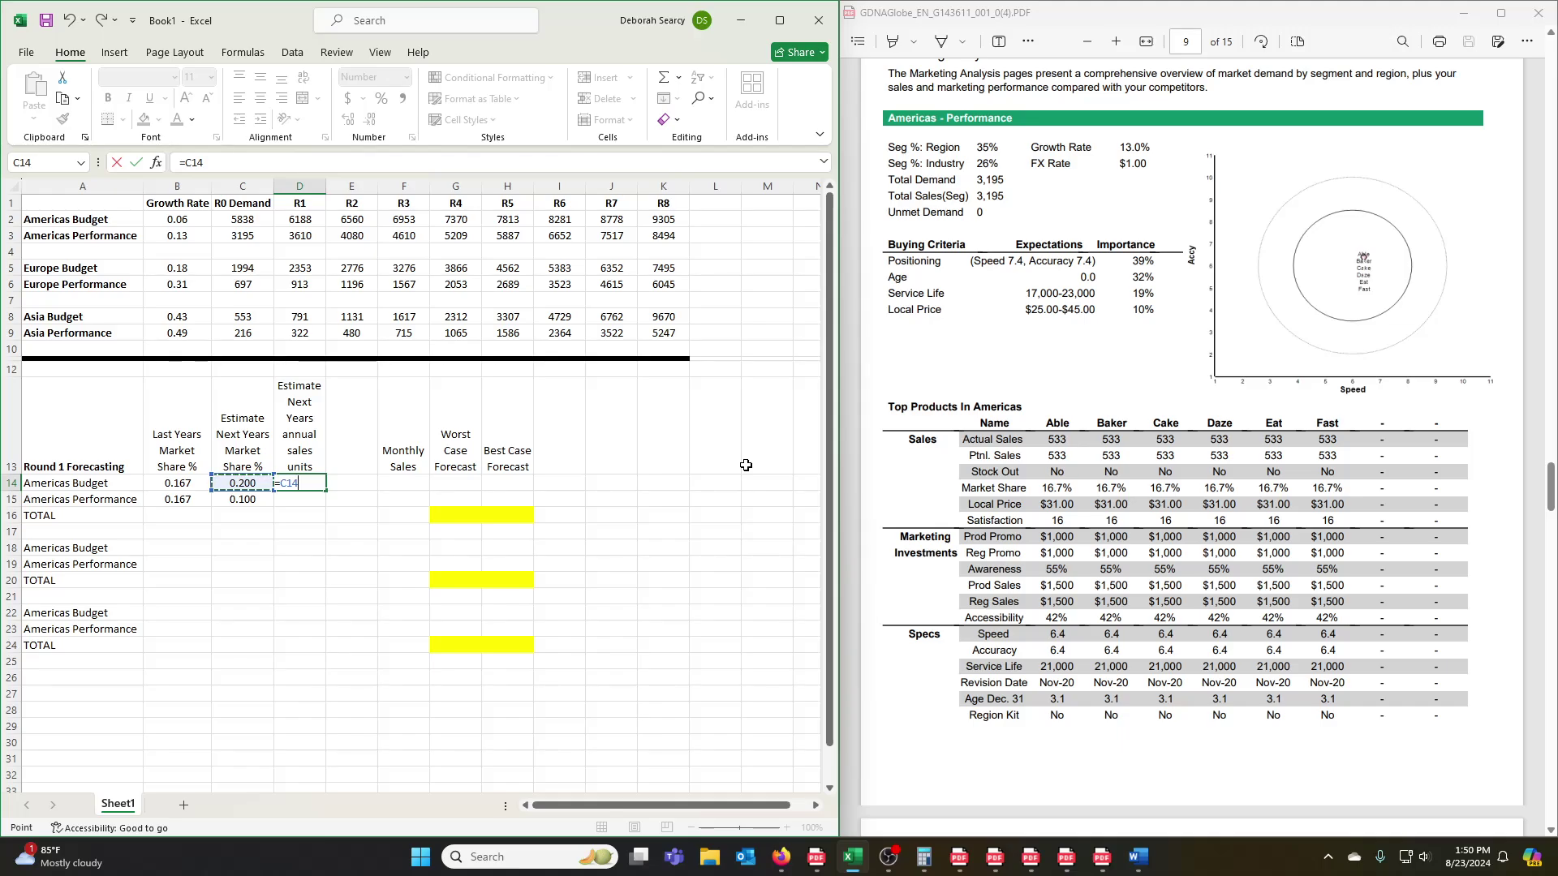
type("*")
left_click(316, 224)
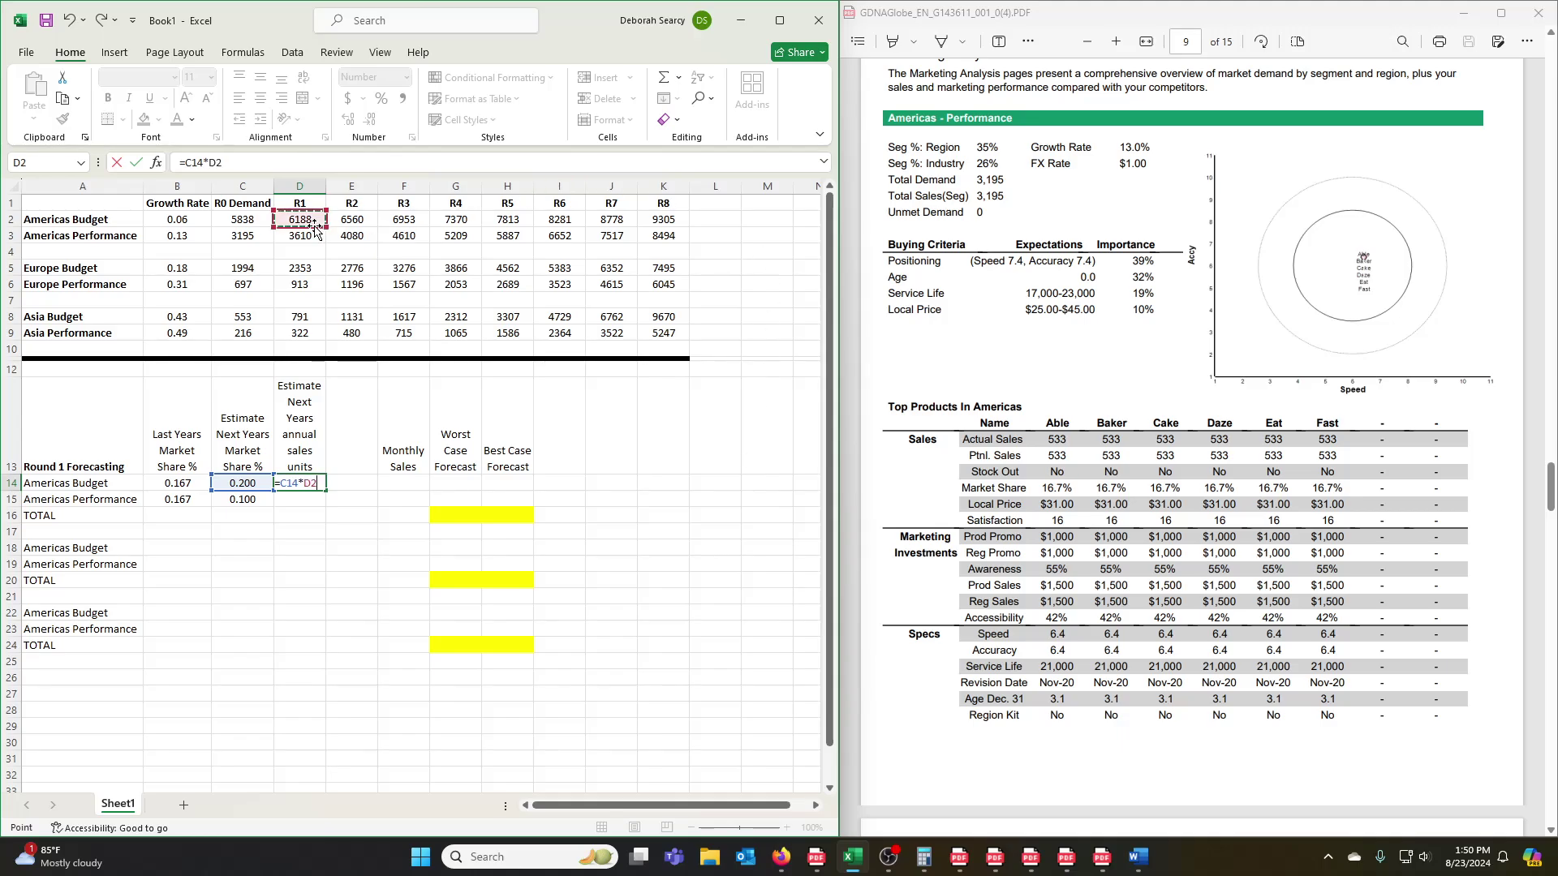
key("Return")
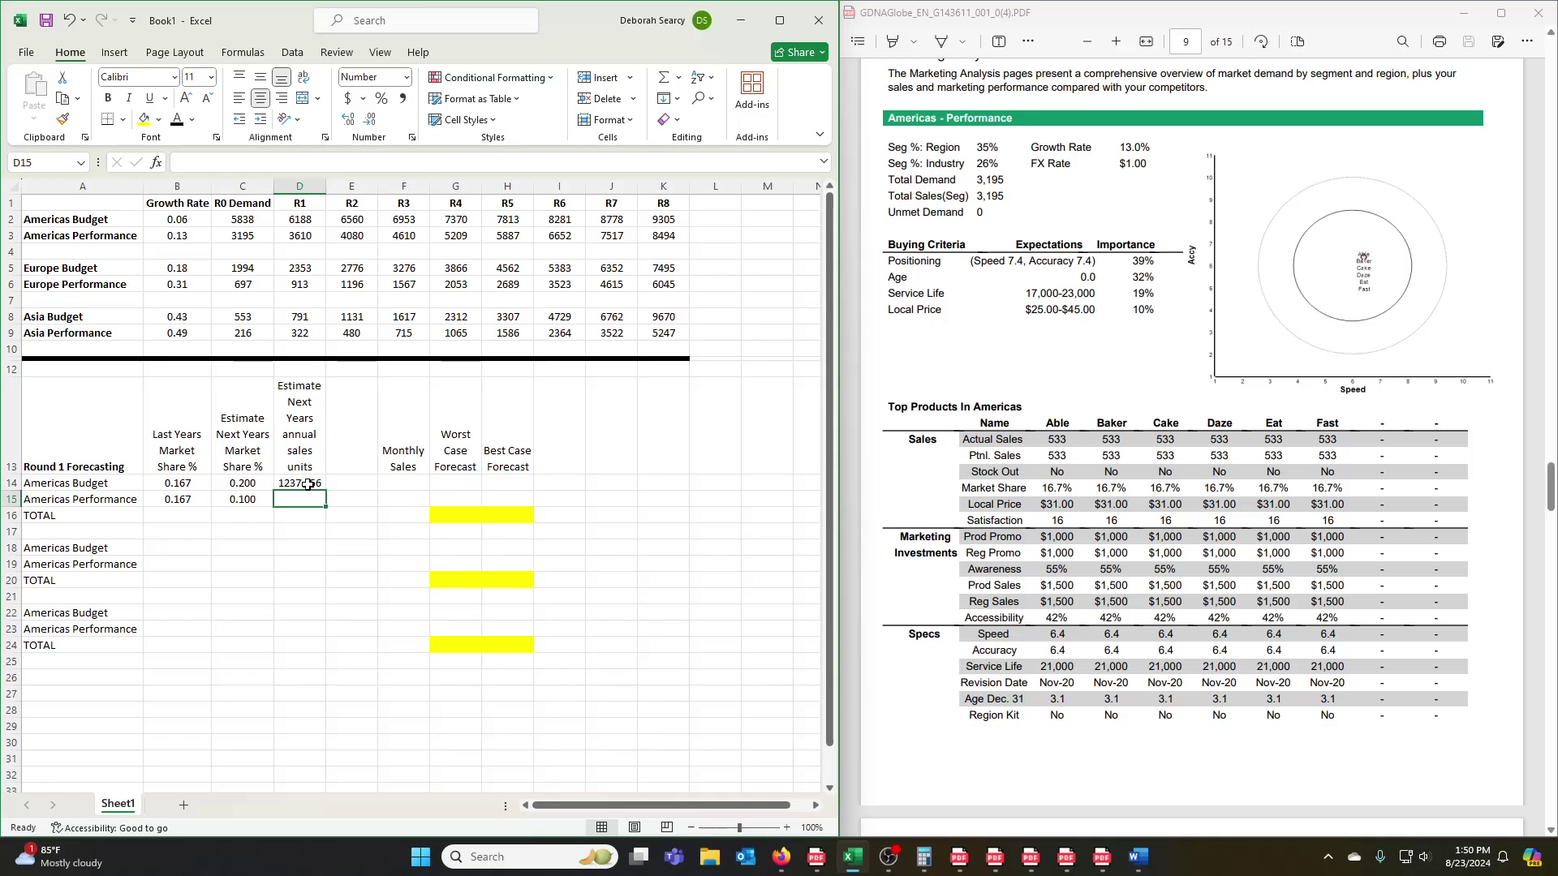
left_click(308, 484)
Step: Calculate Americas Performance's estimated annual sales units in D15 with the formula =C15*D3
left_click(310, 502)
type("=")
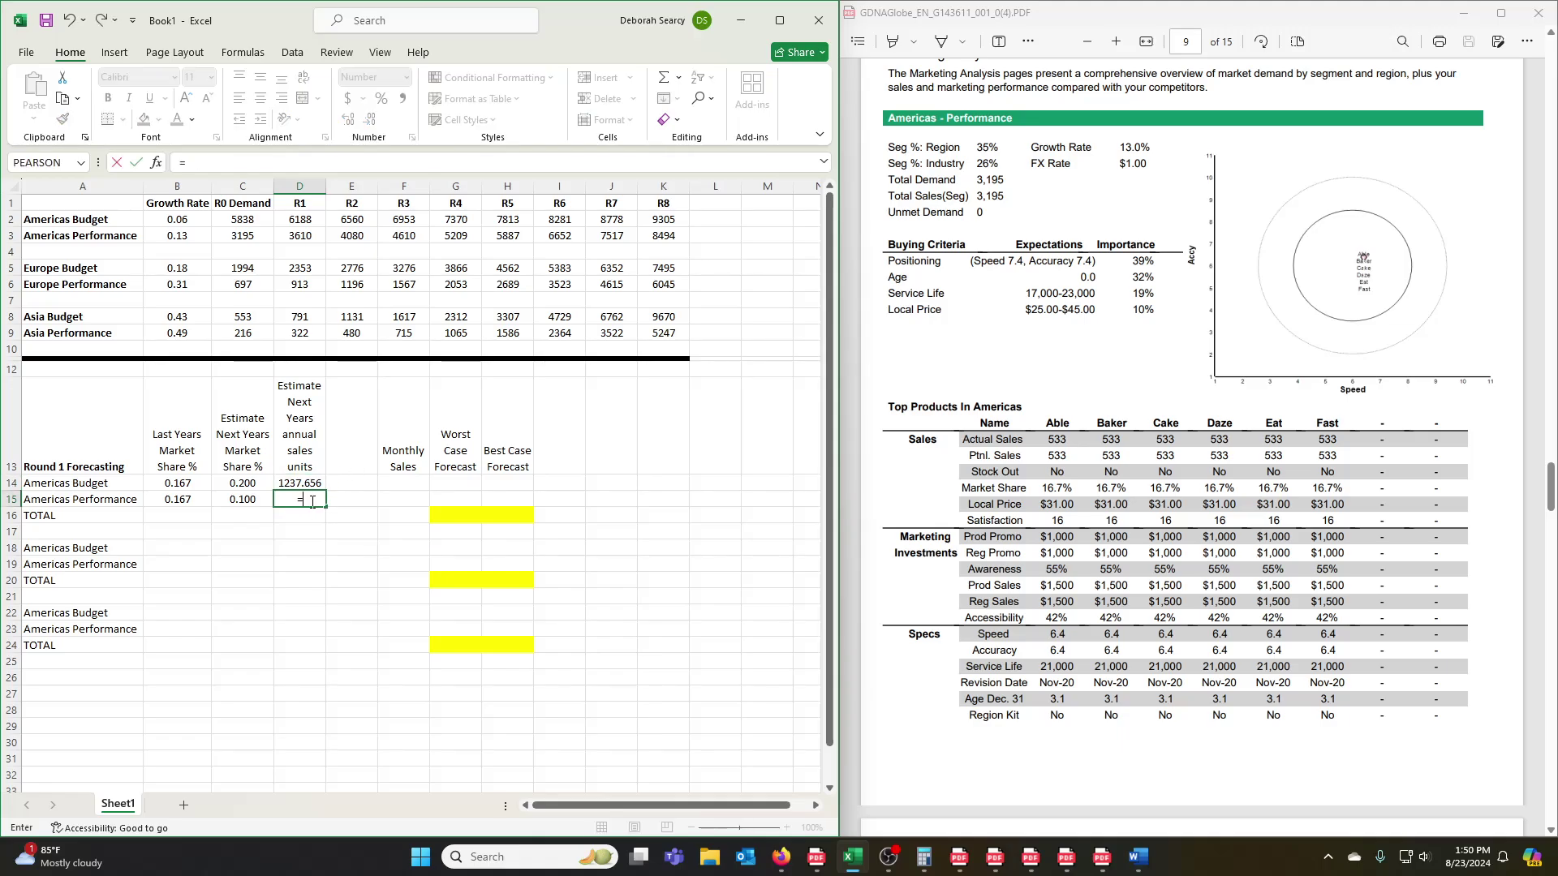
left_click(249, 502)
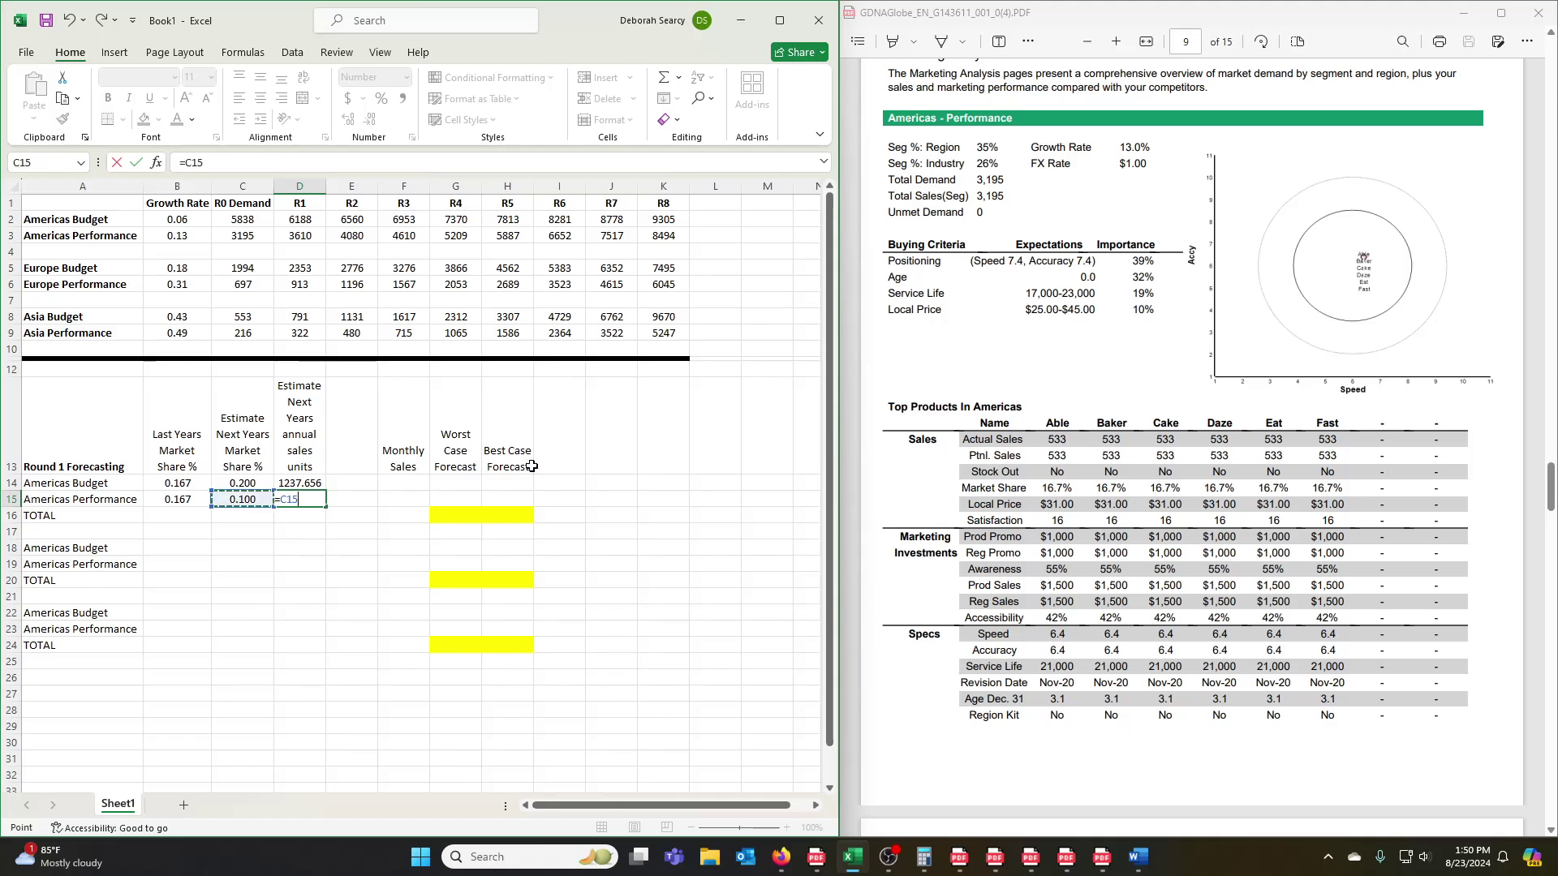
type("*")
left_click(311, 237)
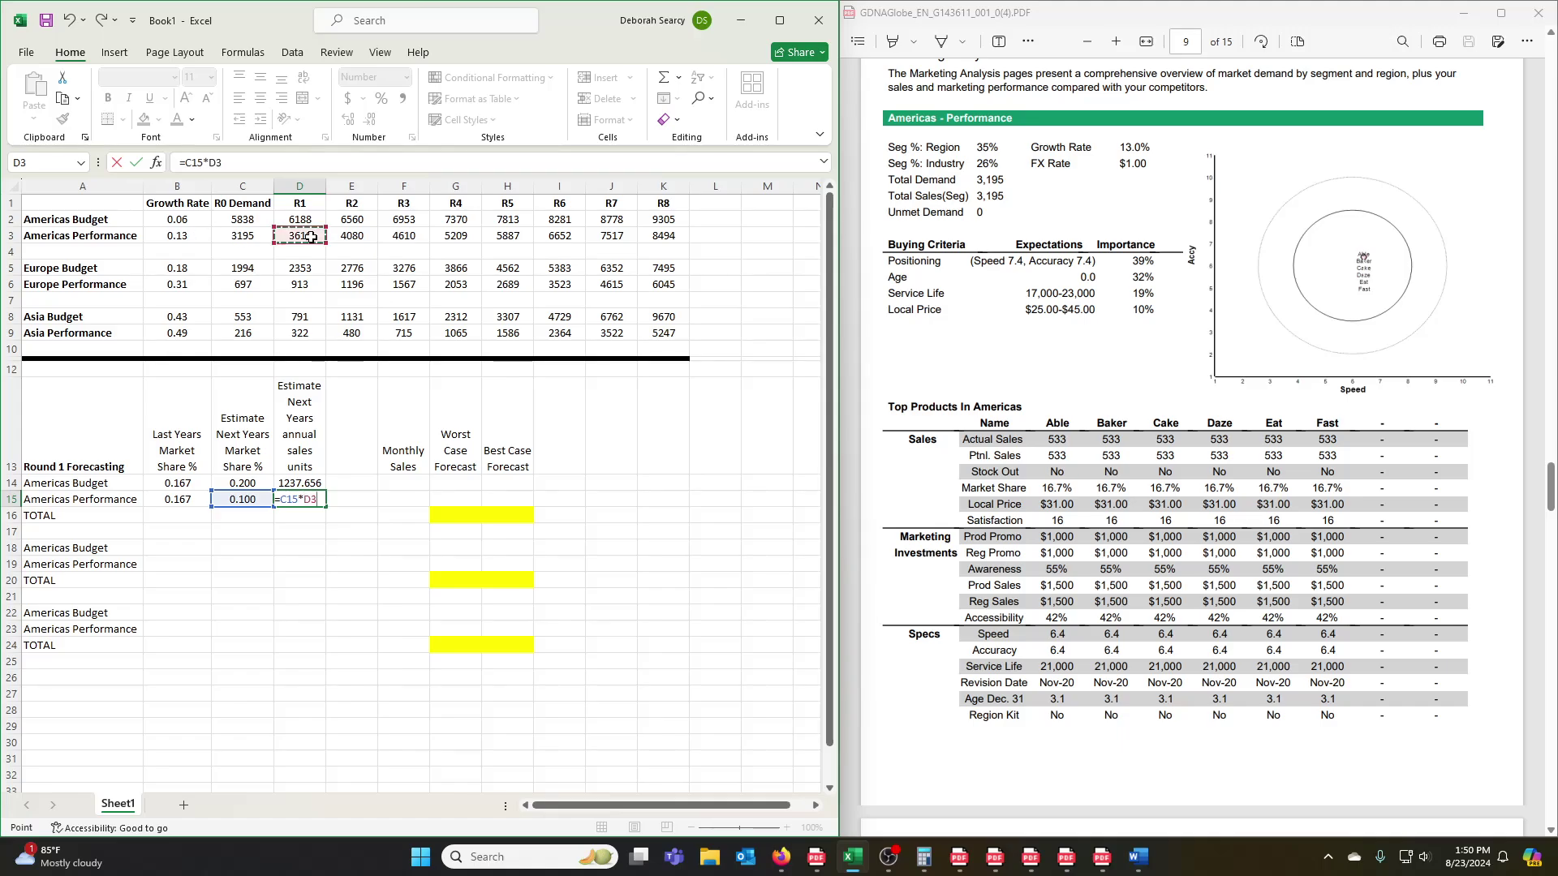
key("Return")
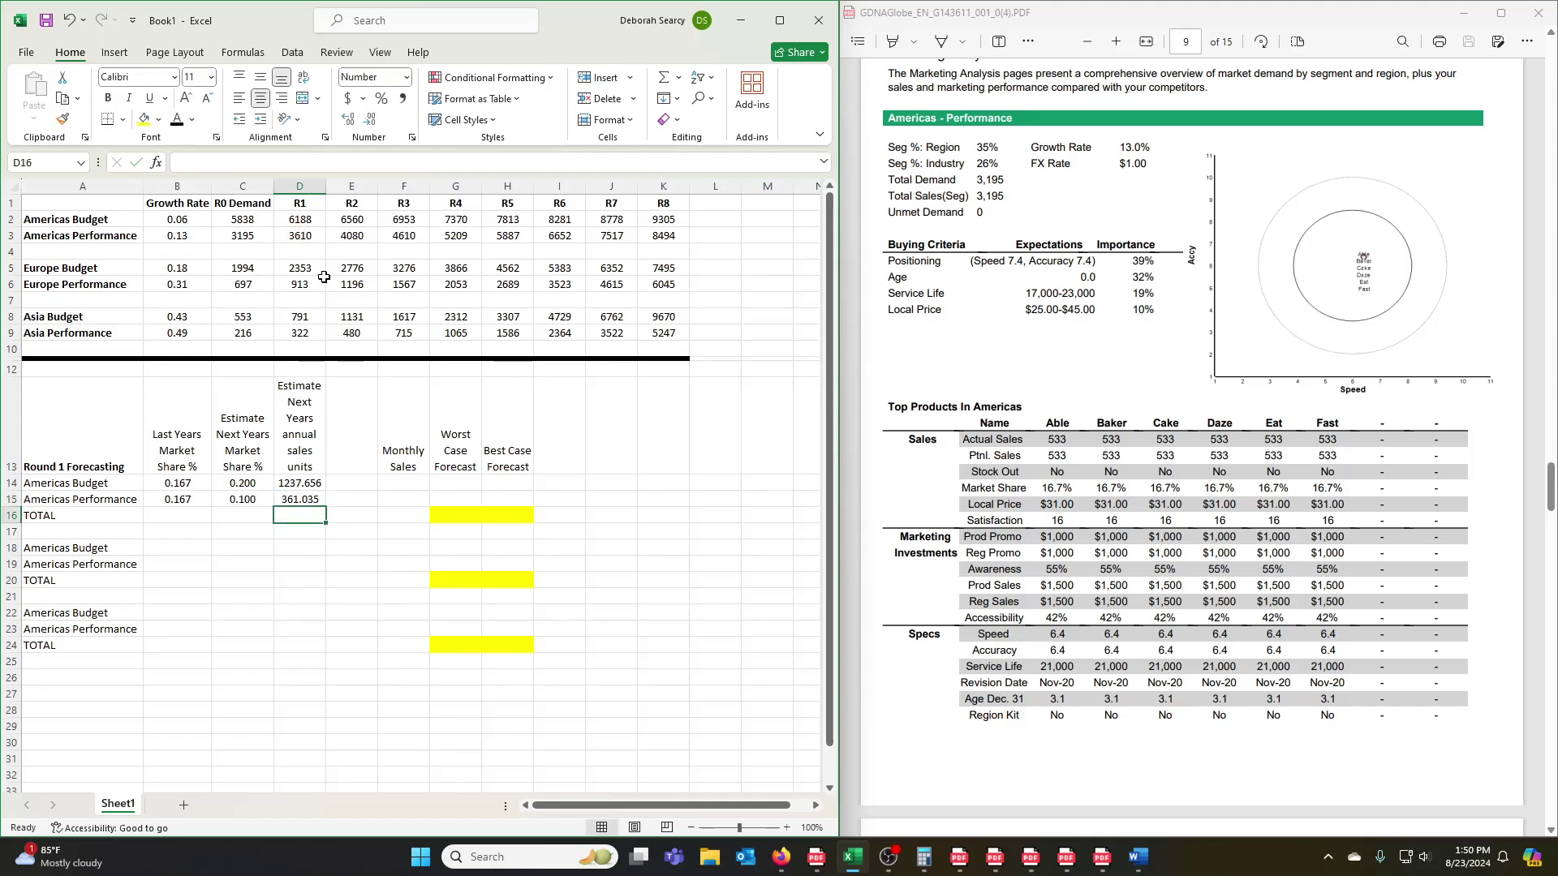
Step: Format the estimated annual sales units in D14:D15 as numbers with 0 decimal places
left_click_drag(307, 485, 309, 499)
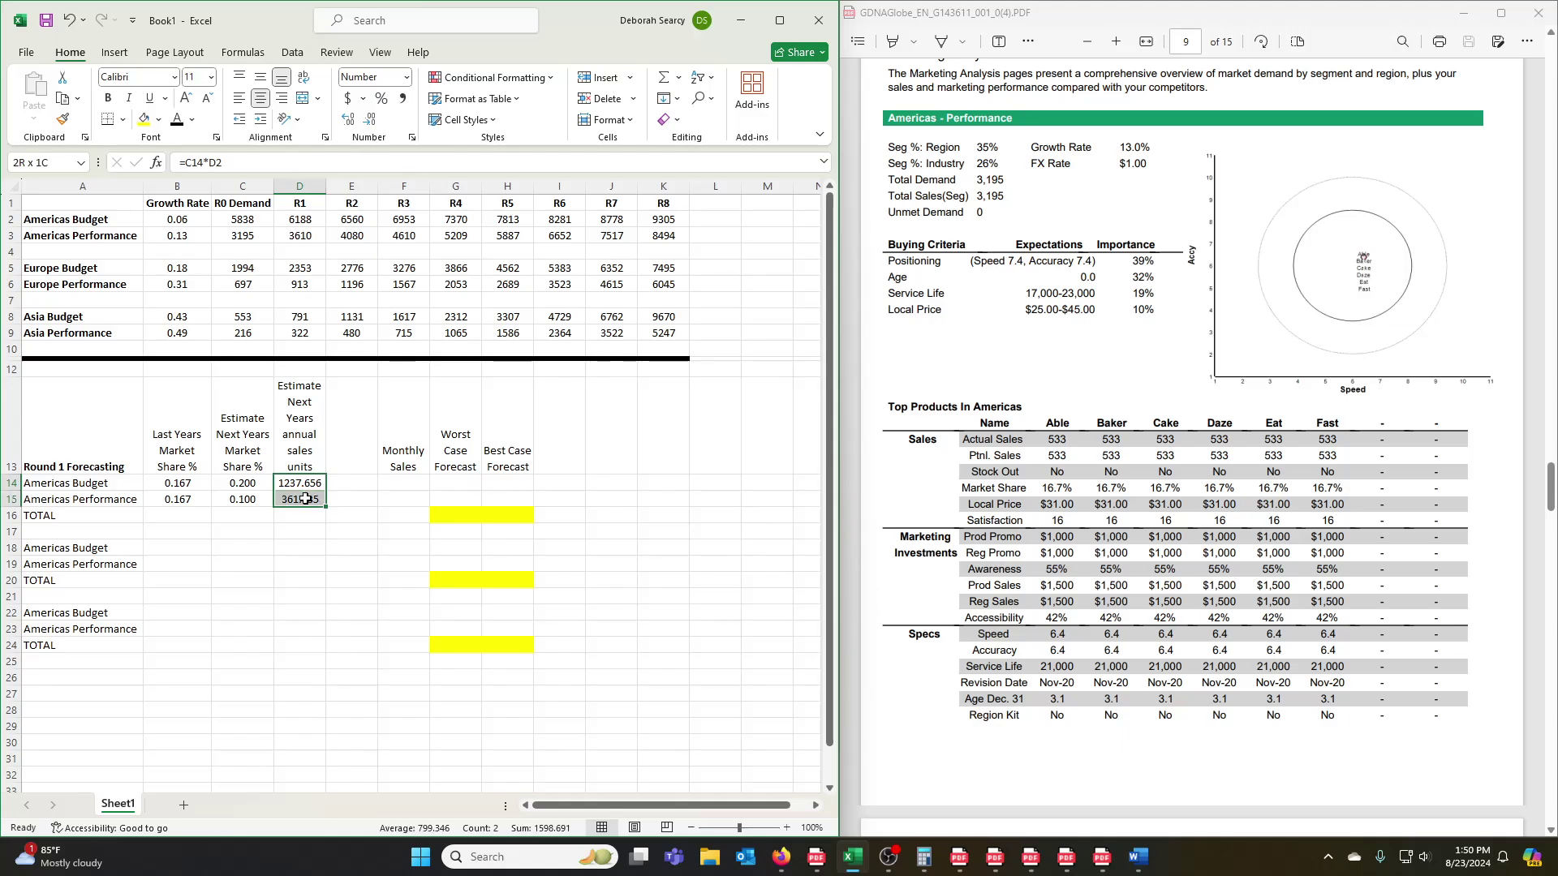
right_click(308, 499)
left_click(368, 392)
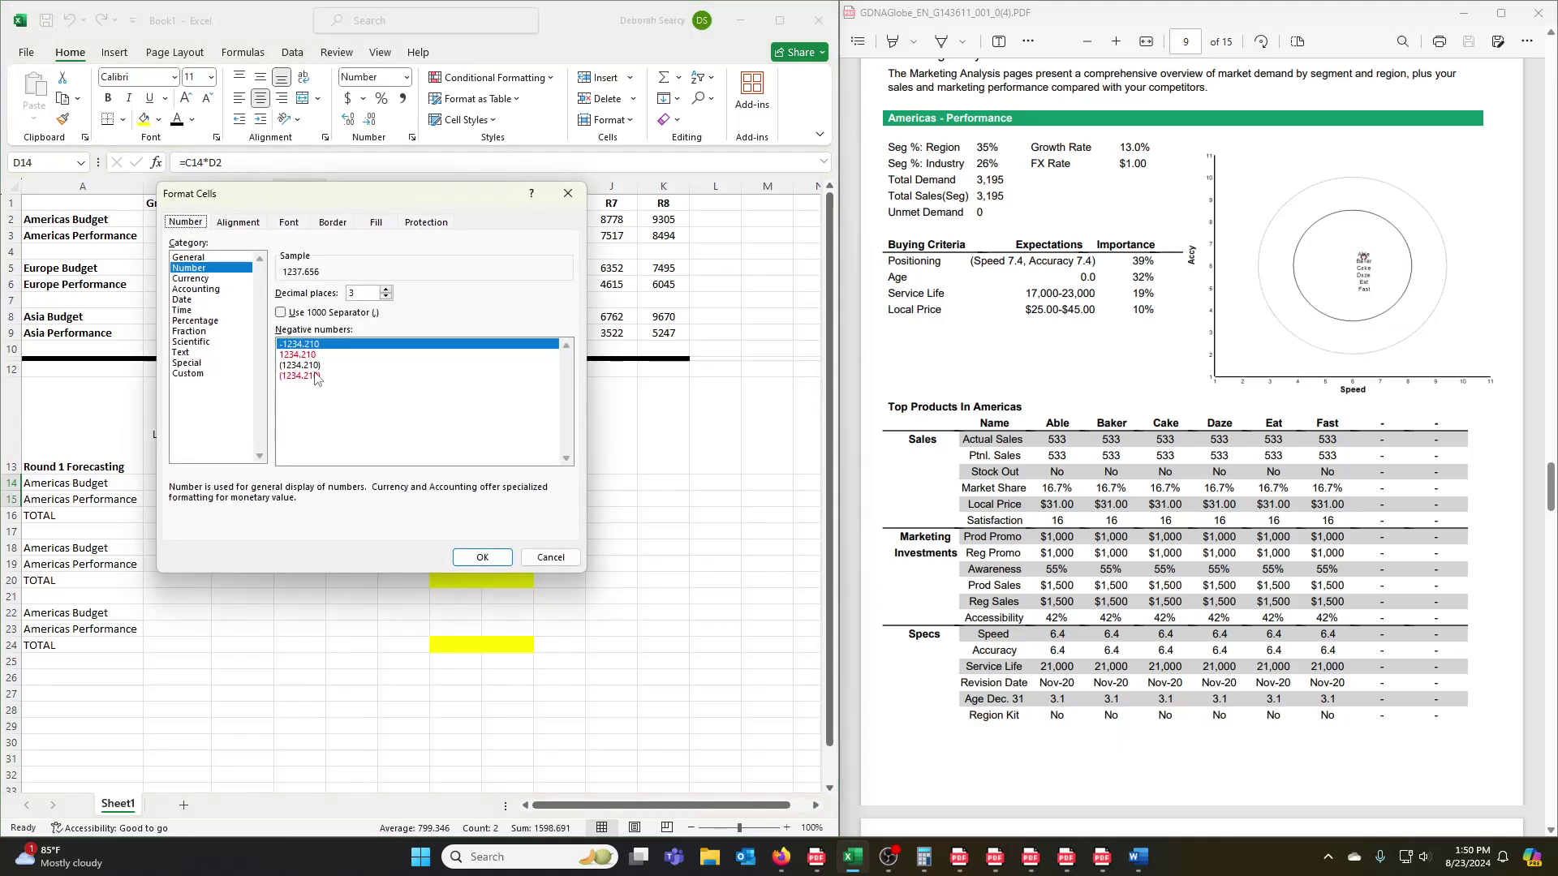
left_click(387, 297)
left_click(387, 297)
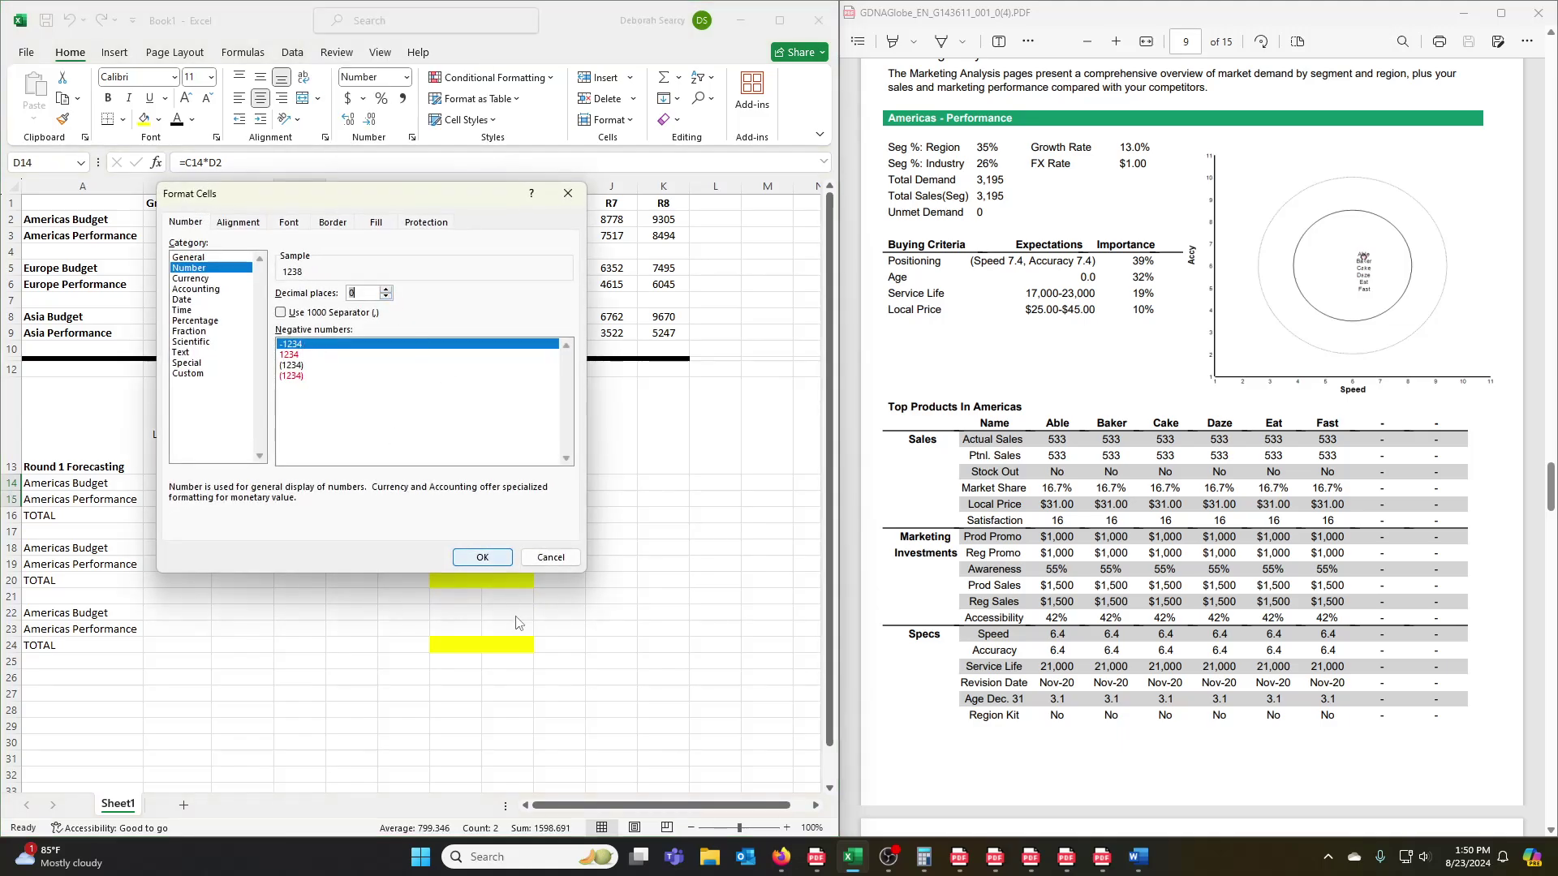
left_click(482, 558)
left_click(308, 498)
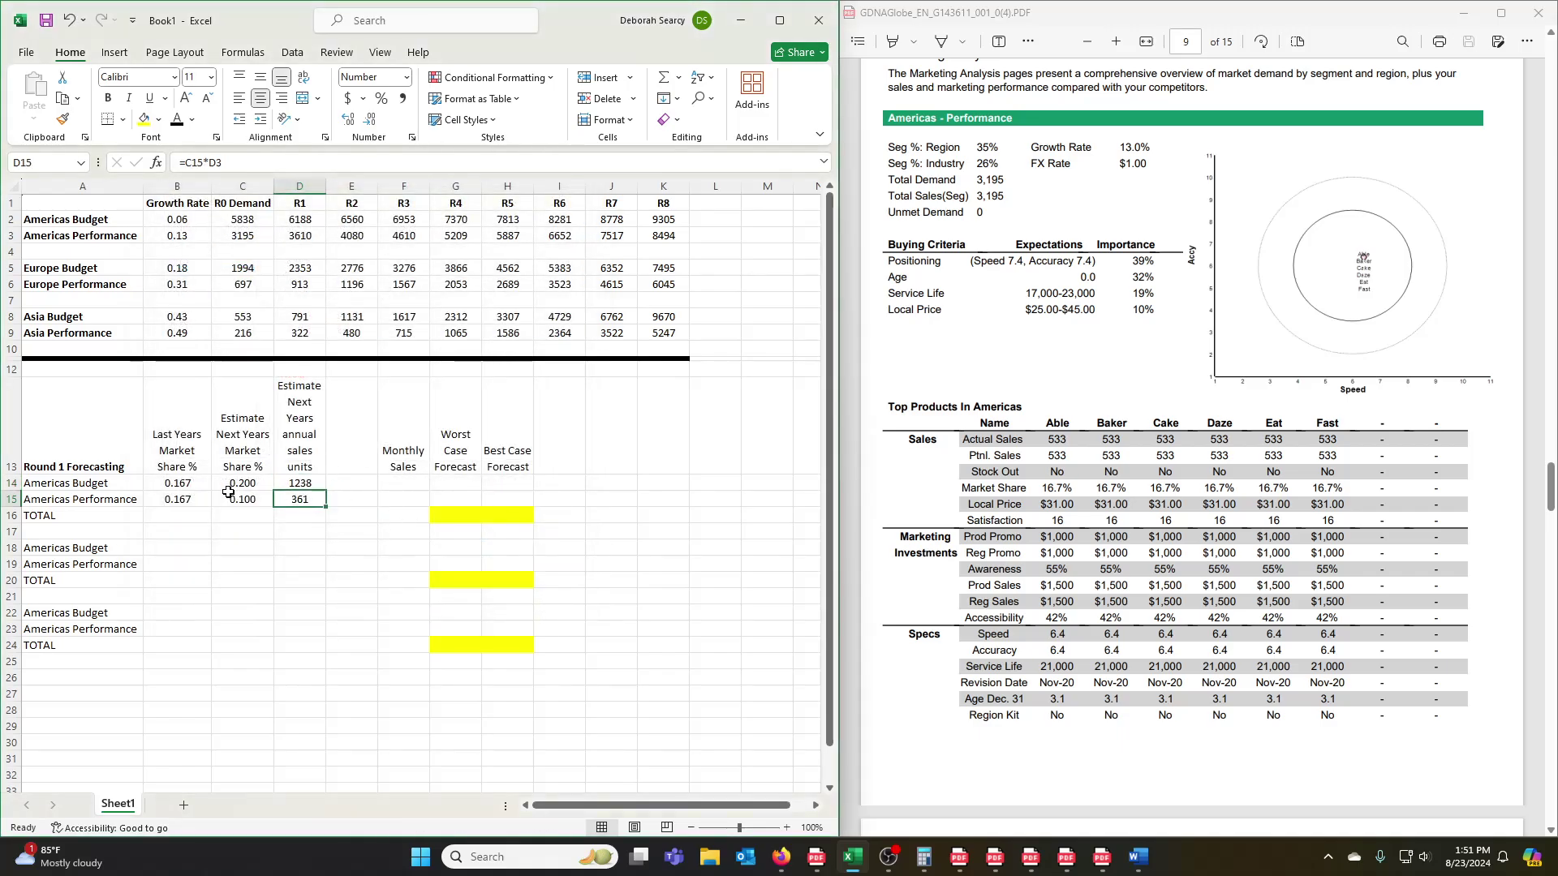
left_click(311, 481)
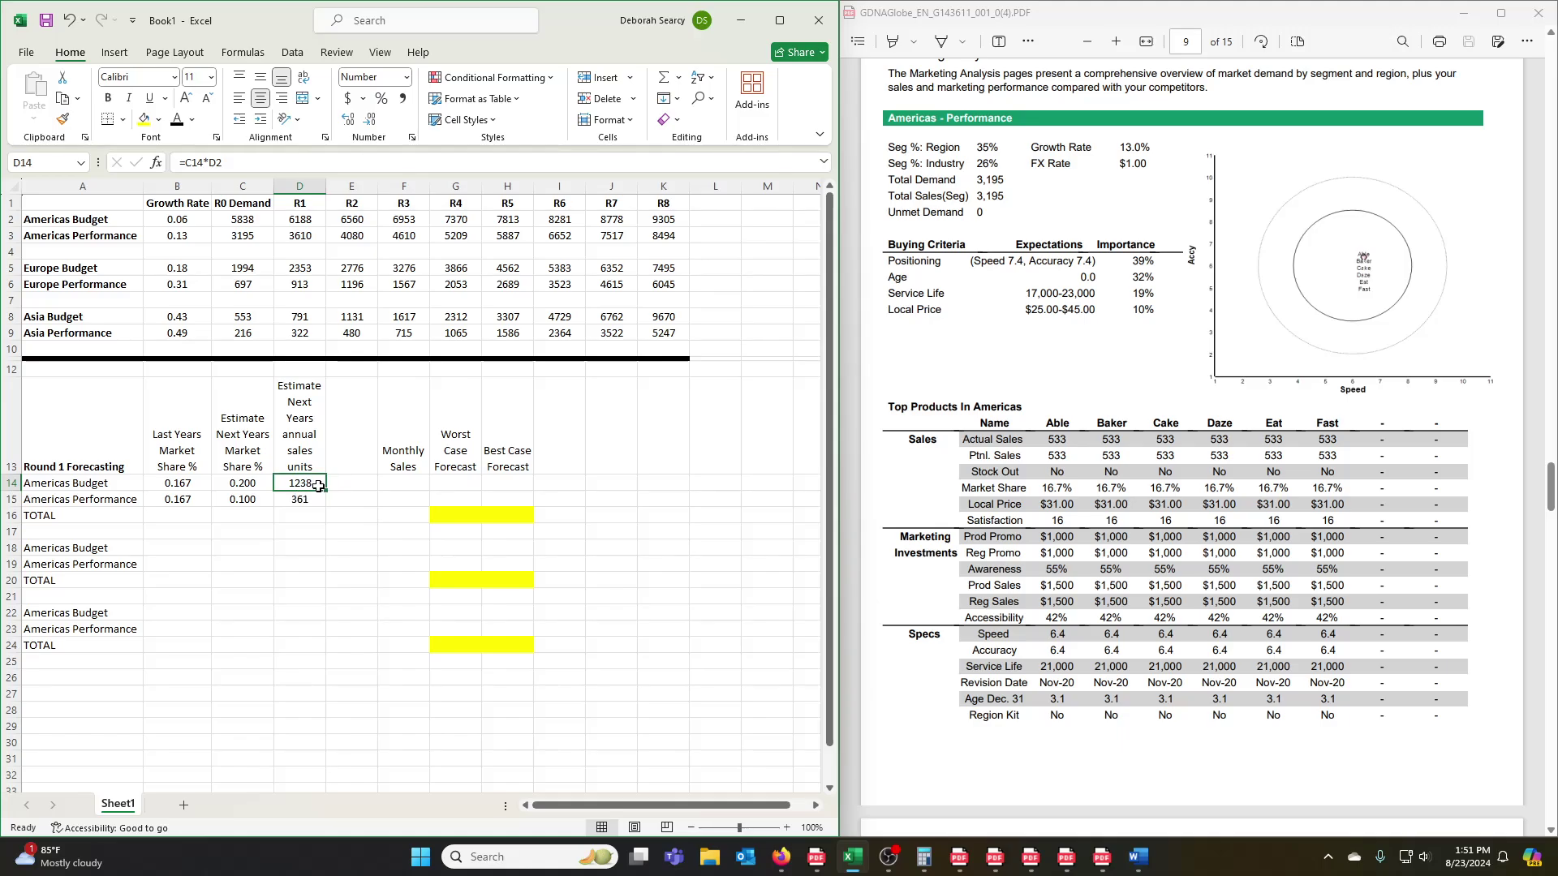
Step: Calculate Americas Budget's monthly sales in F14 with the formula =D14/12
left_click(412, 482)
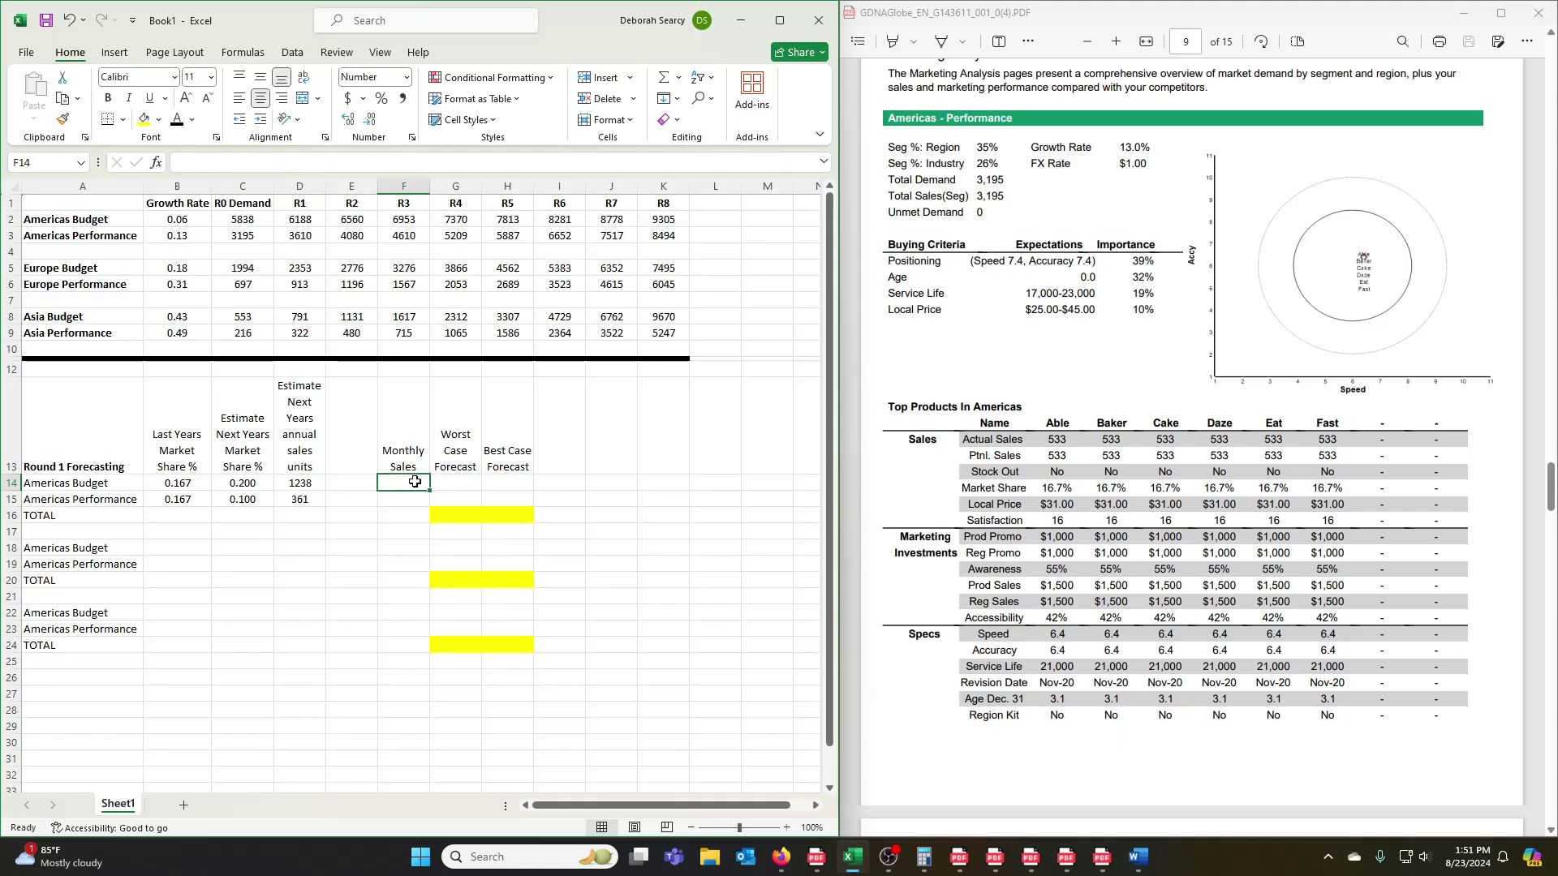
type("=")
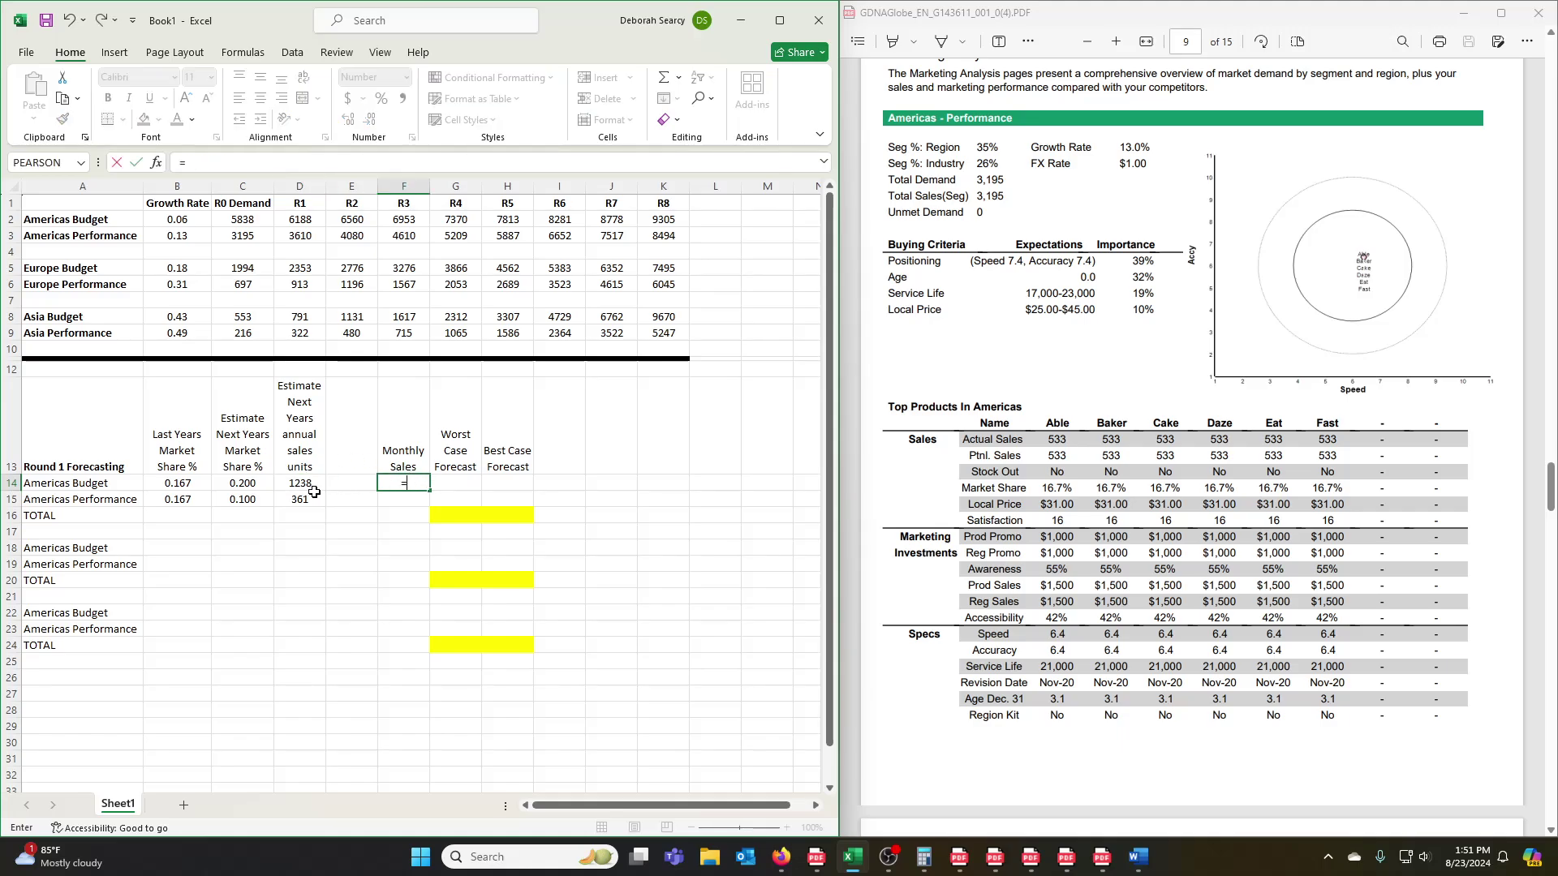
left_click(309, 481)
type("/")
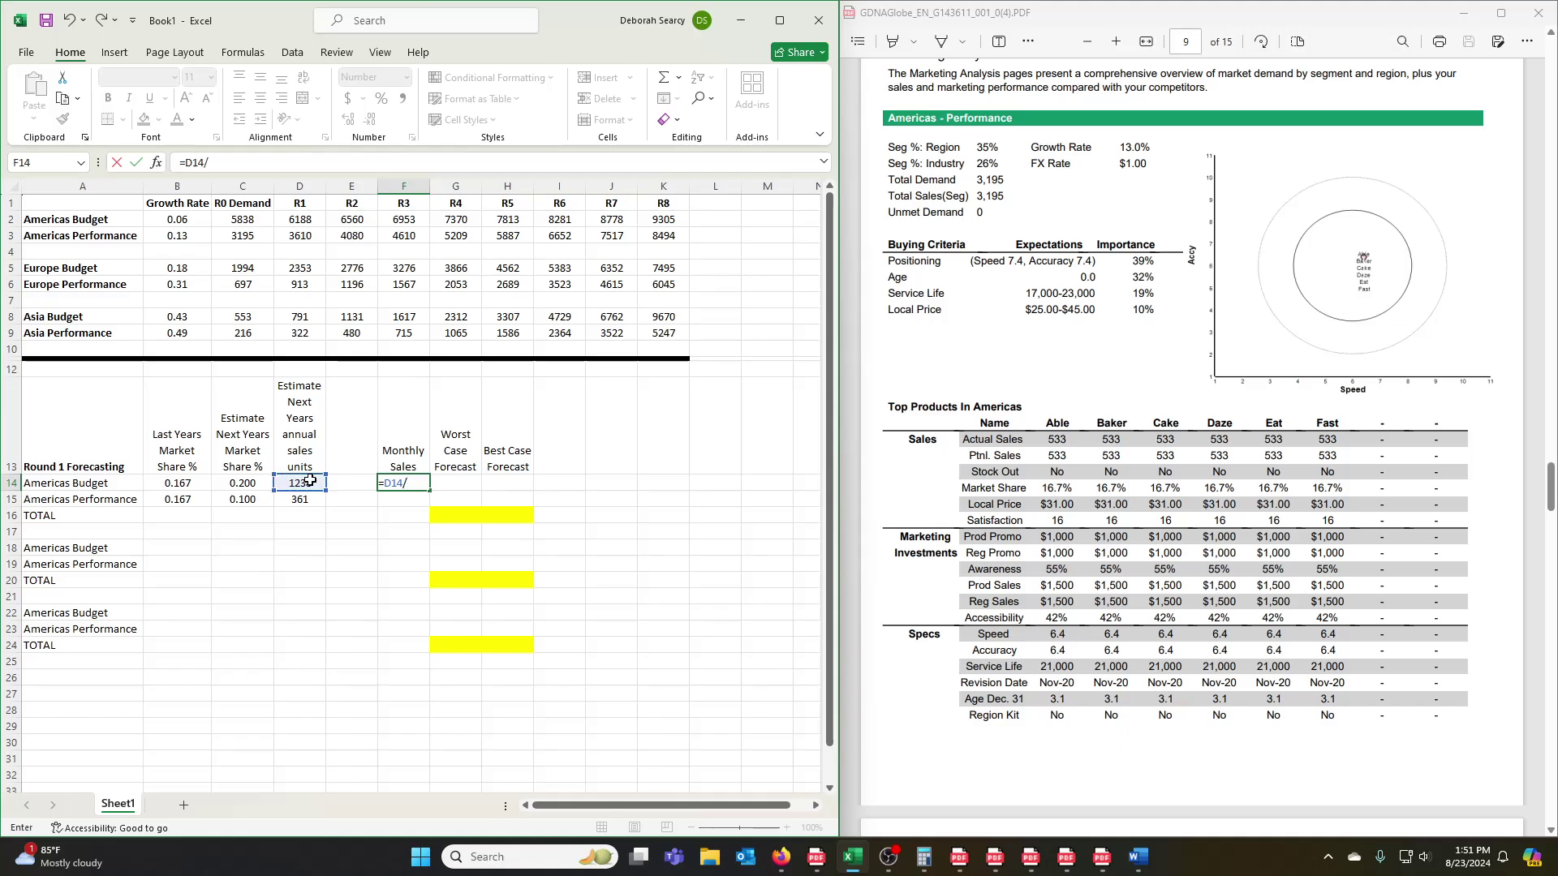
type("12")
key("Return")
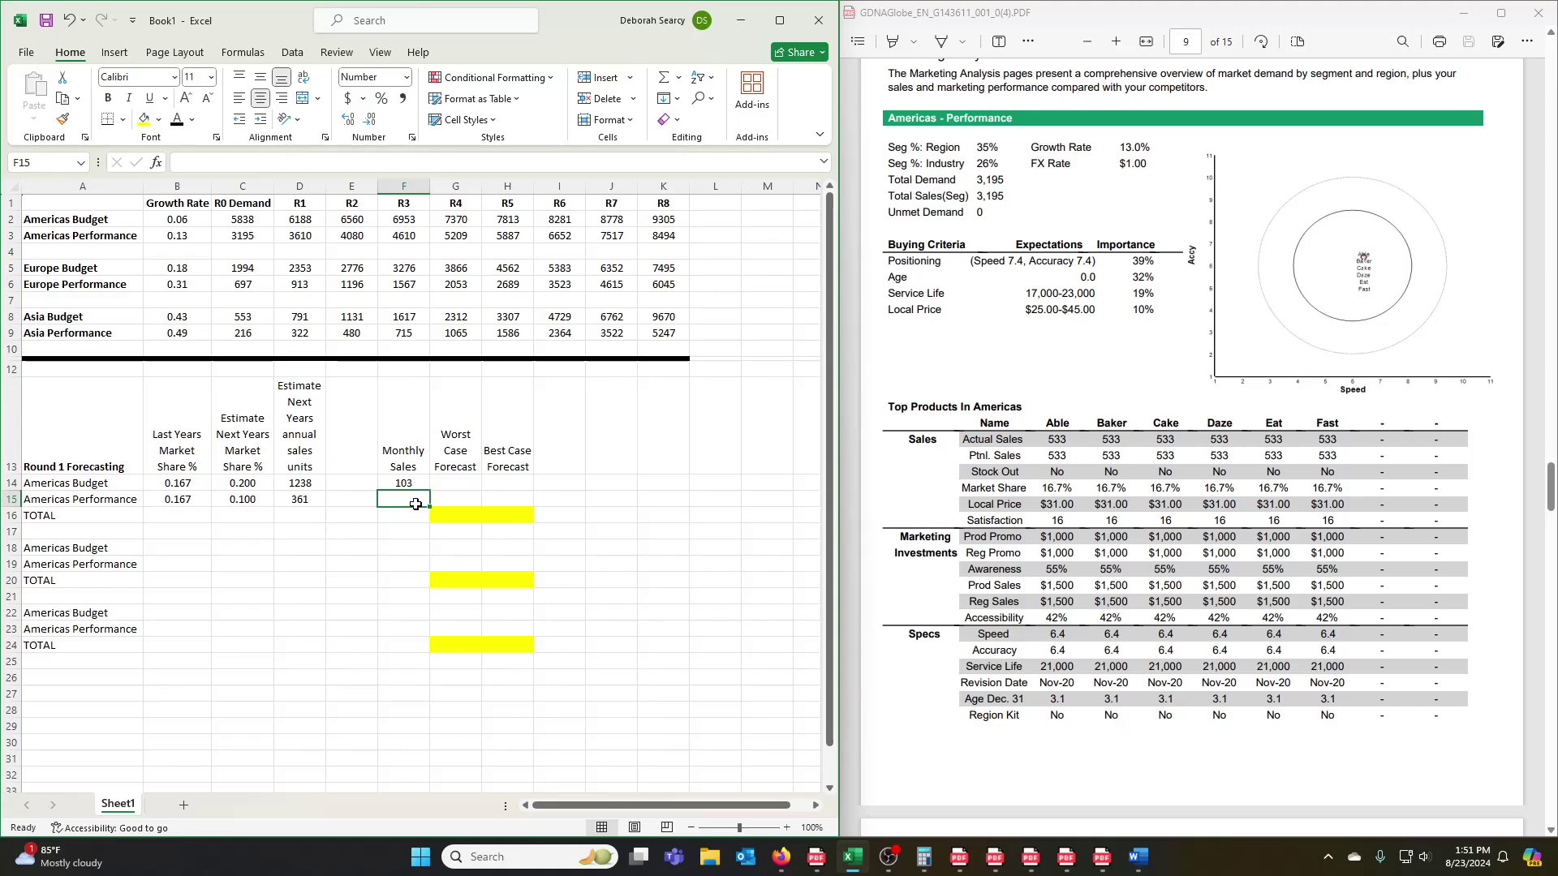
Step: Calculate Americas Performance's monthly sales in F15 with the formula =D15/12
type("=")
left_click(308, 498)
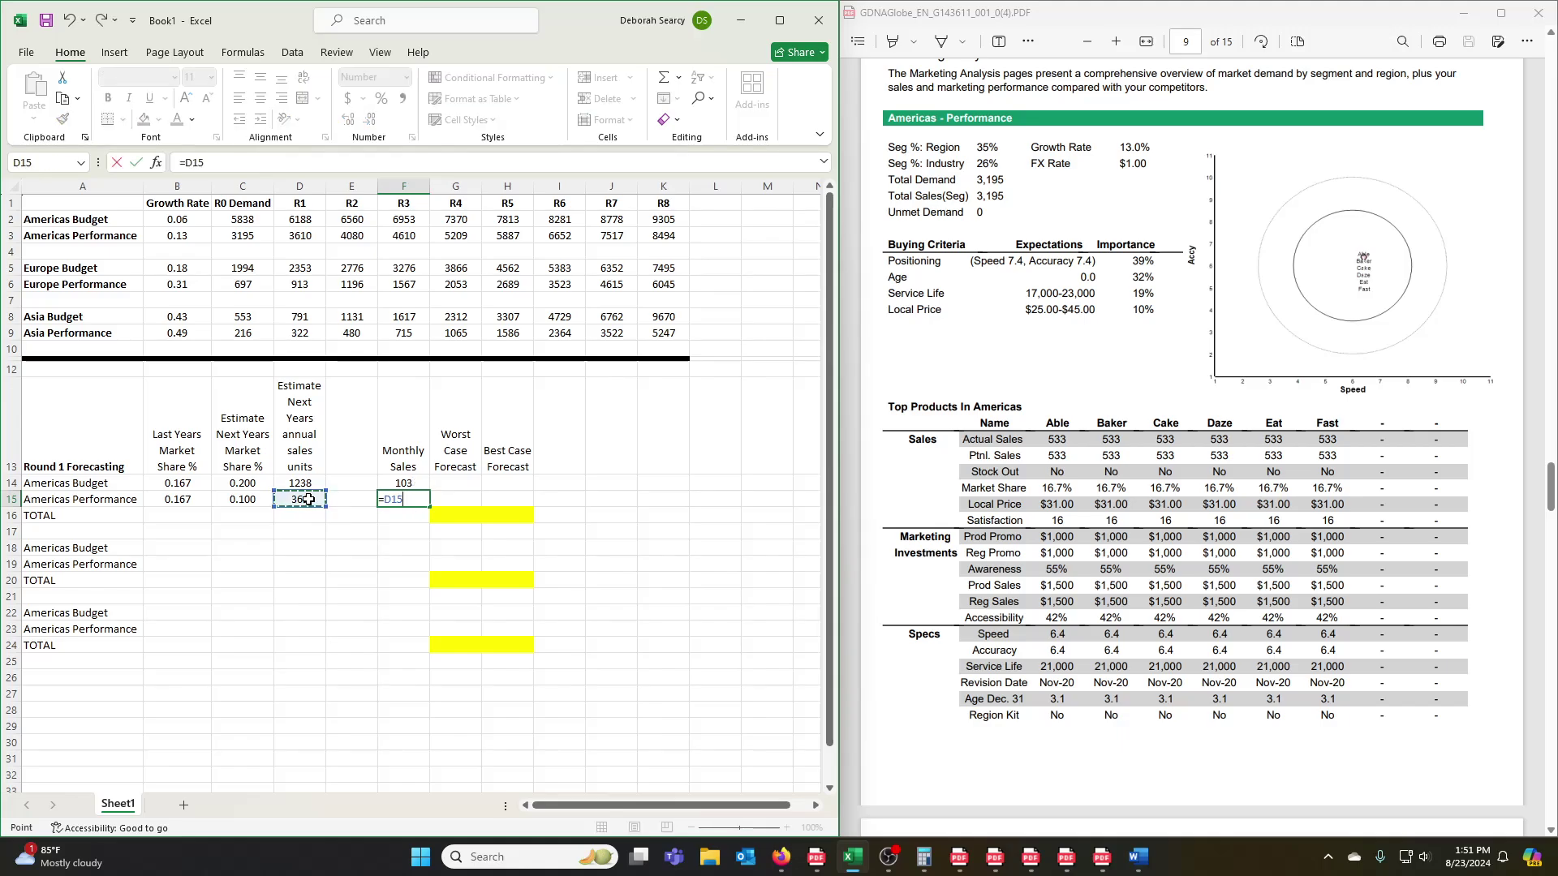
type("/12")
key("Return")
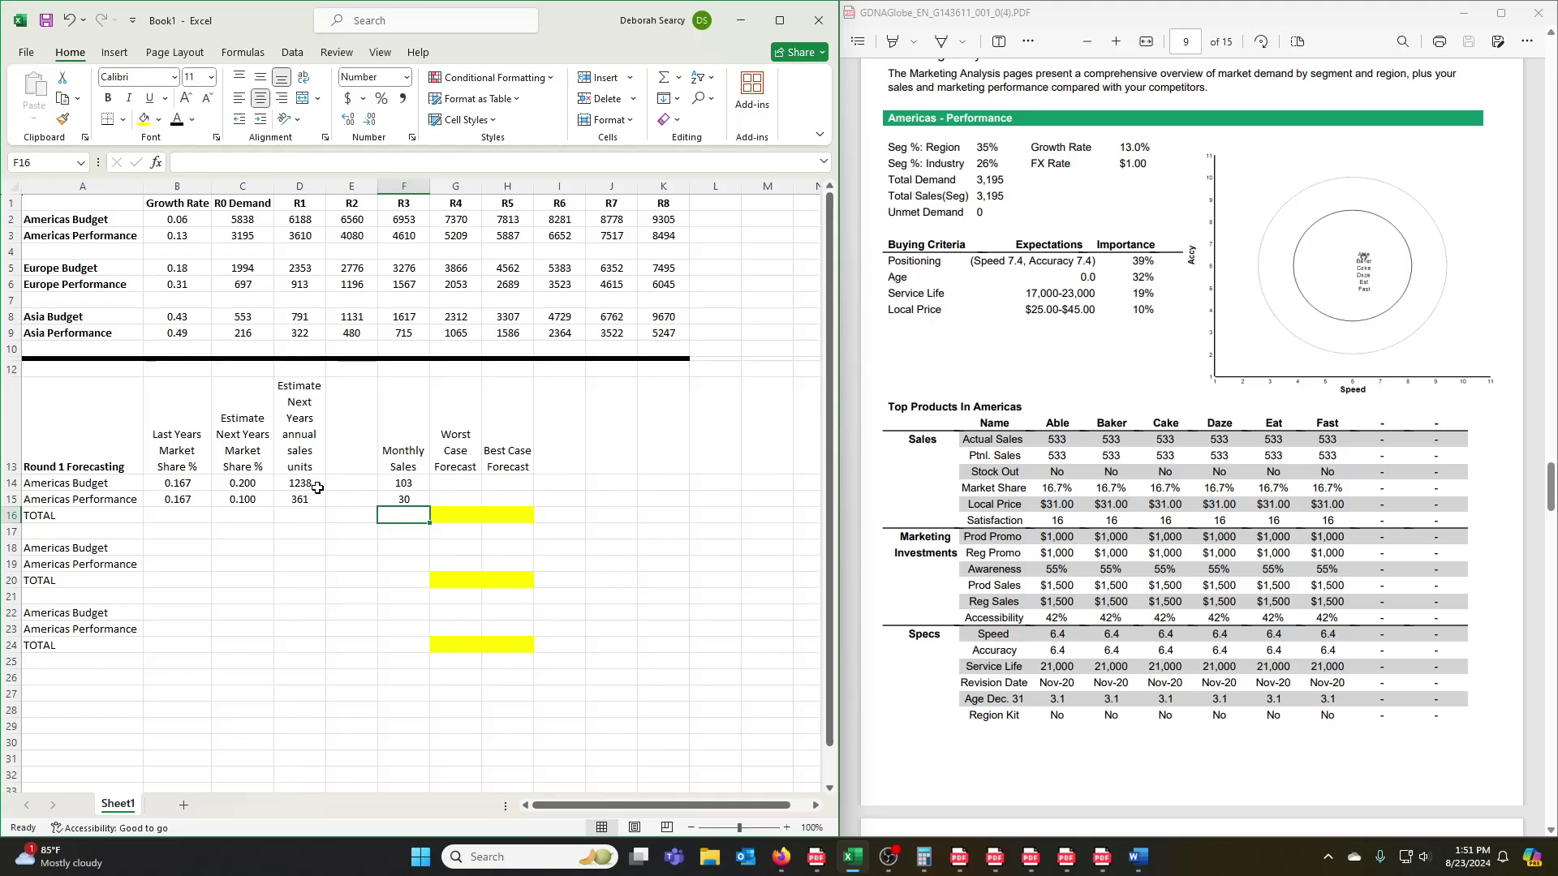
Step: Bold the estimated annual sales units for both Americas segments in D14:D15
left_click_drag(317, 487, 308, 498)
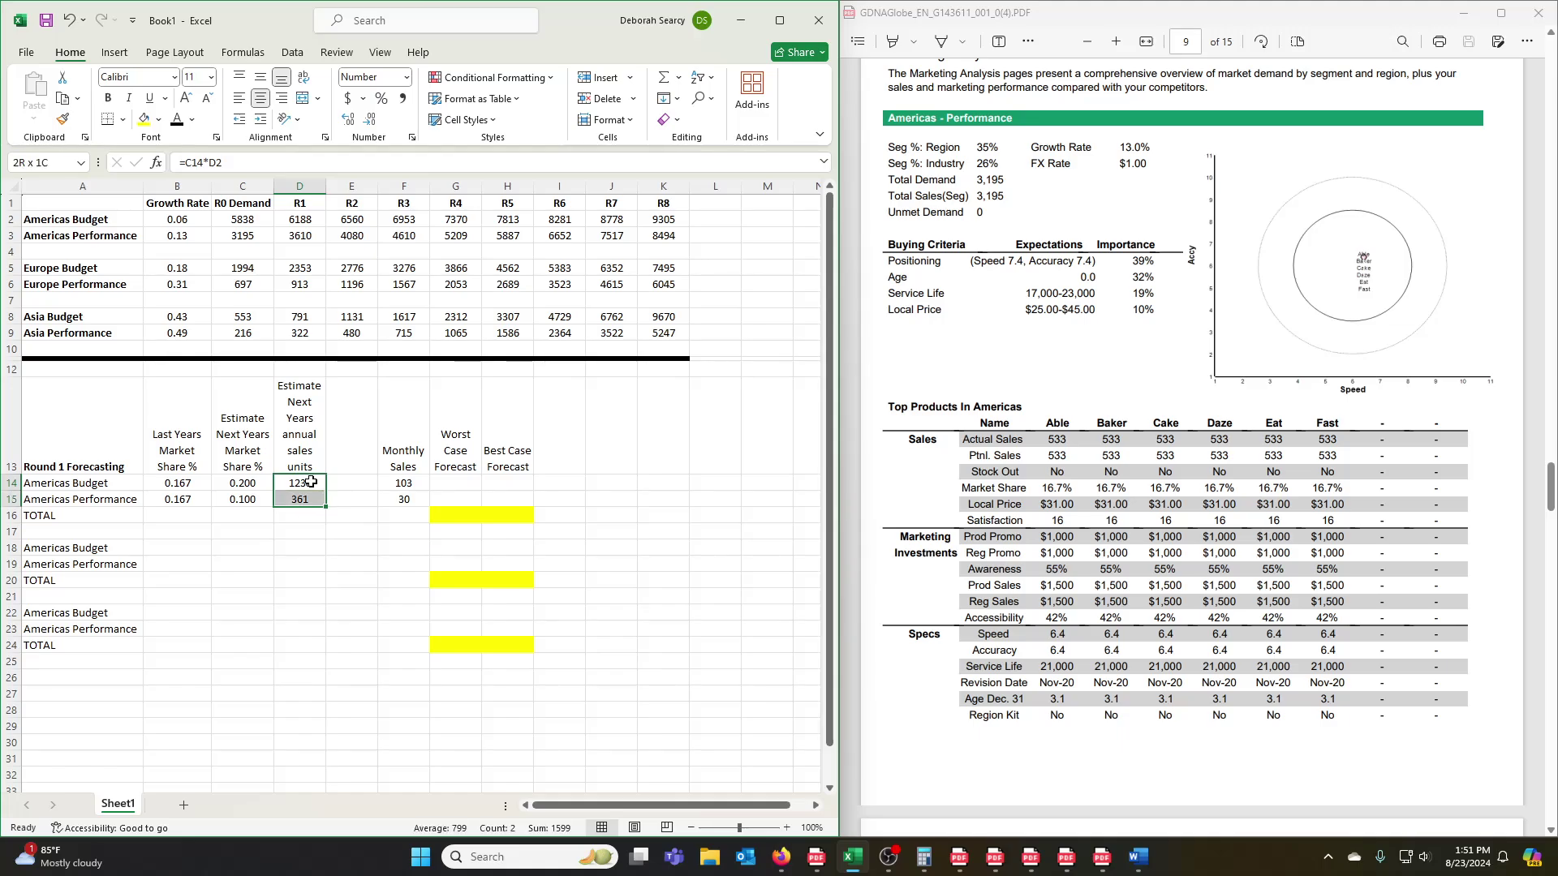
key("ctrl+b")
left_click(311, 482)
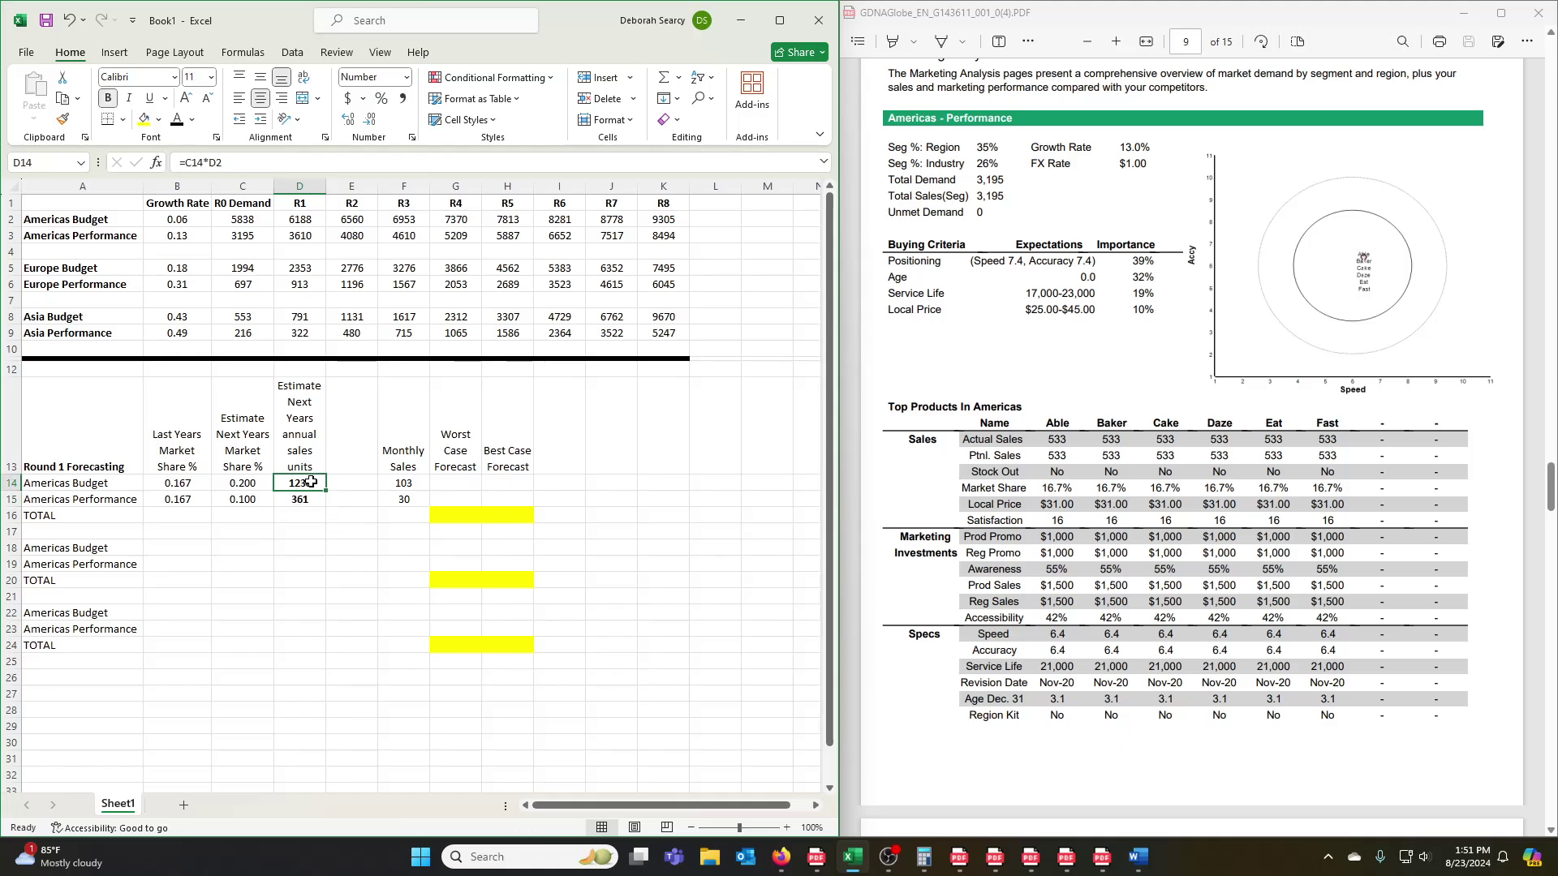
Step: Calculate Americas Budget's worst case forecast in G14 with the formula =D14-F14
key("Right")
key("Right")
key("Right")
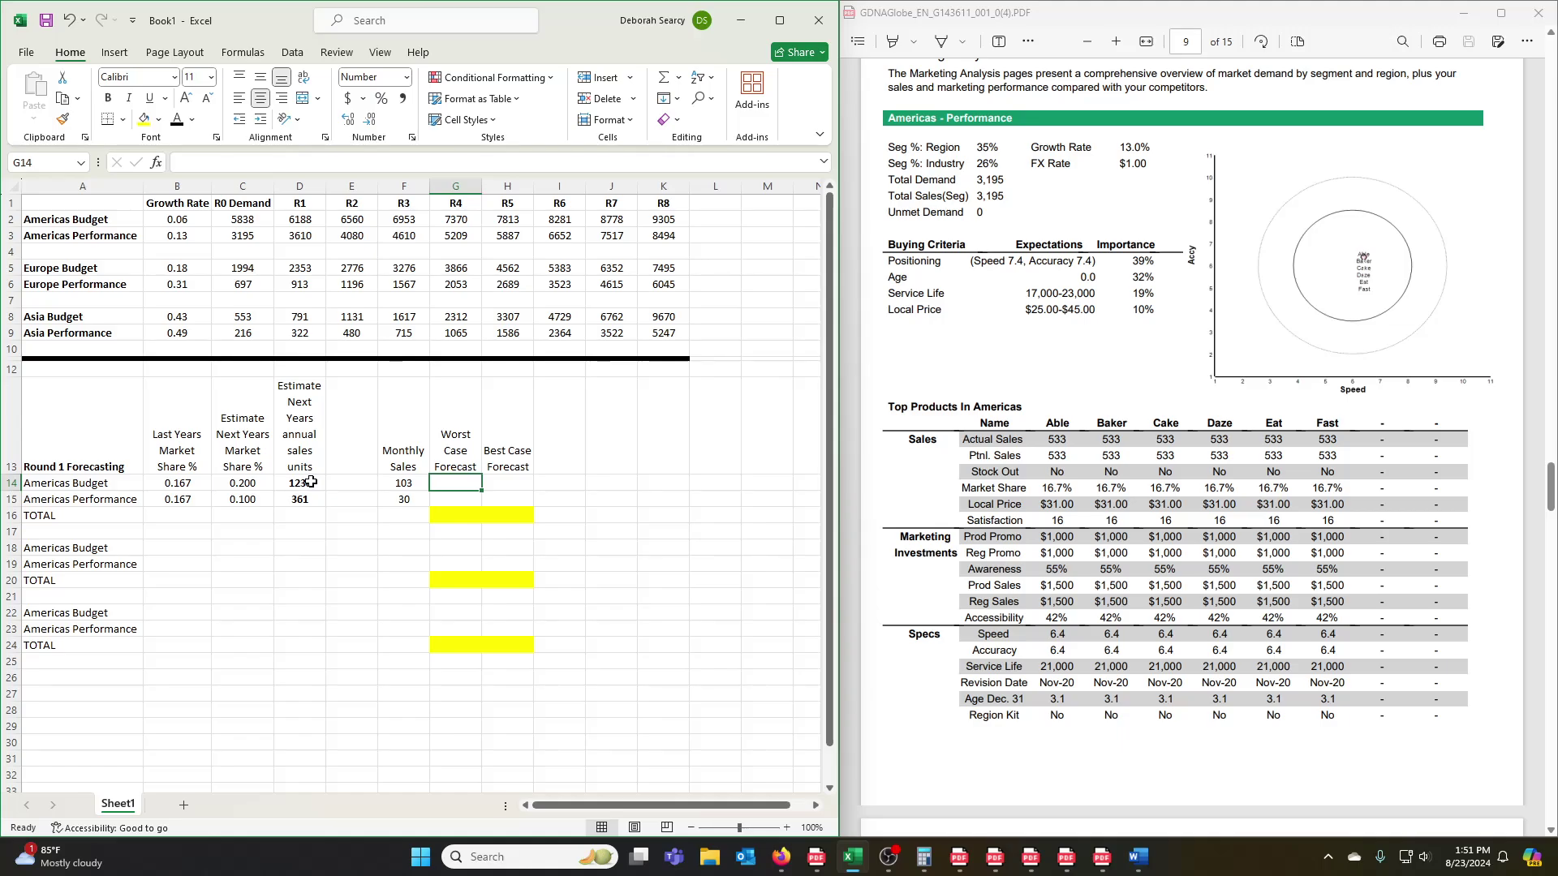
type("=")
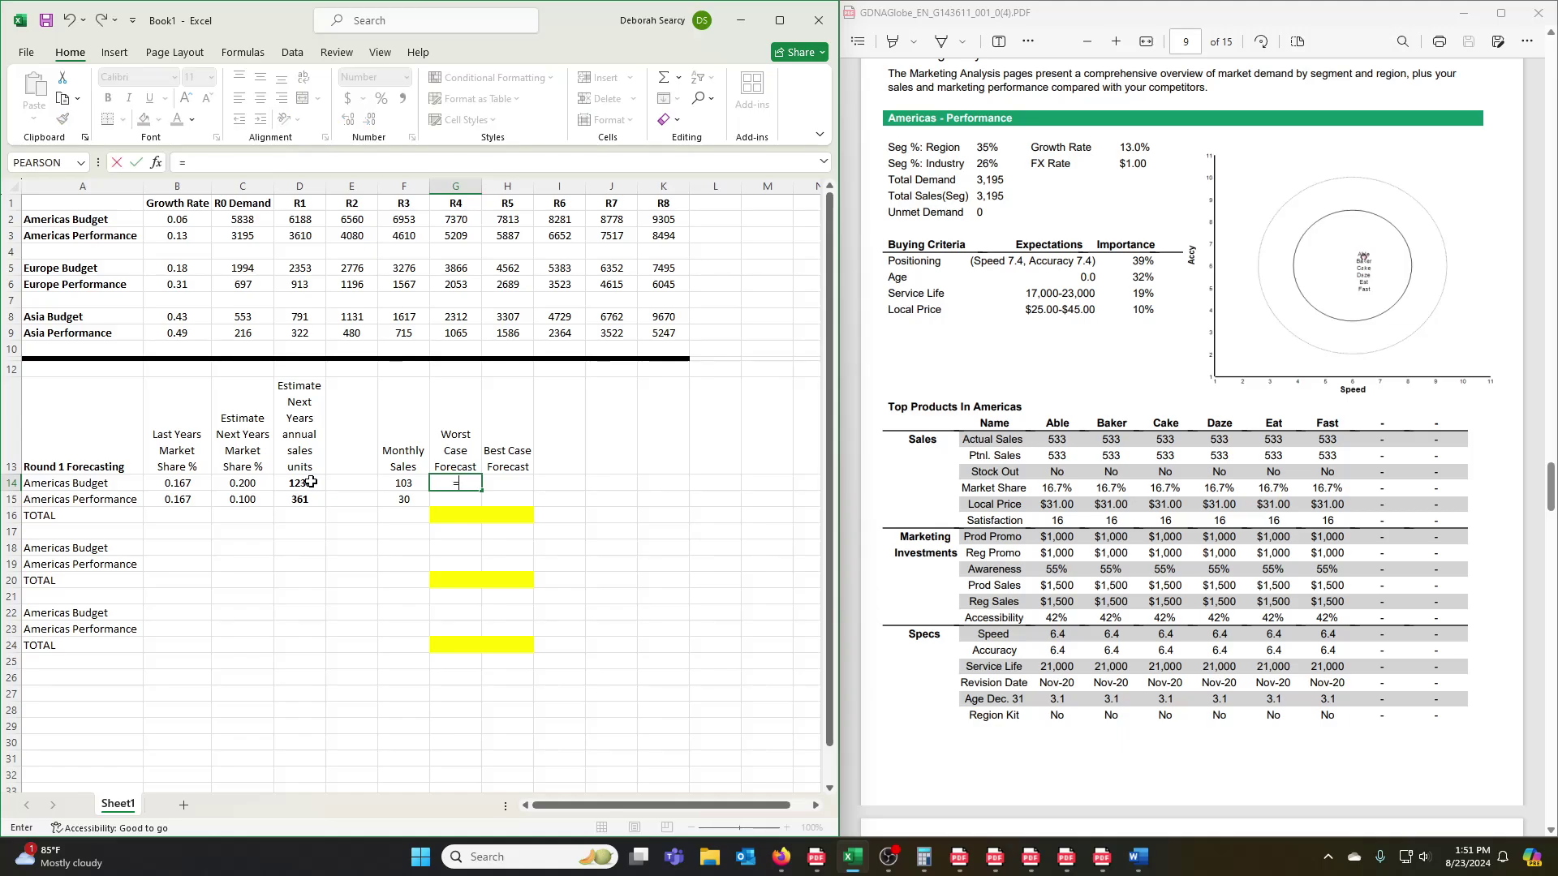
left_click(311, 482)
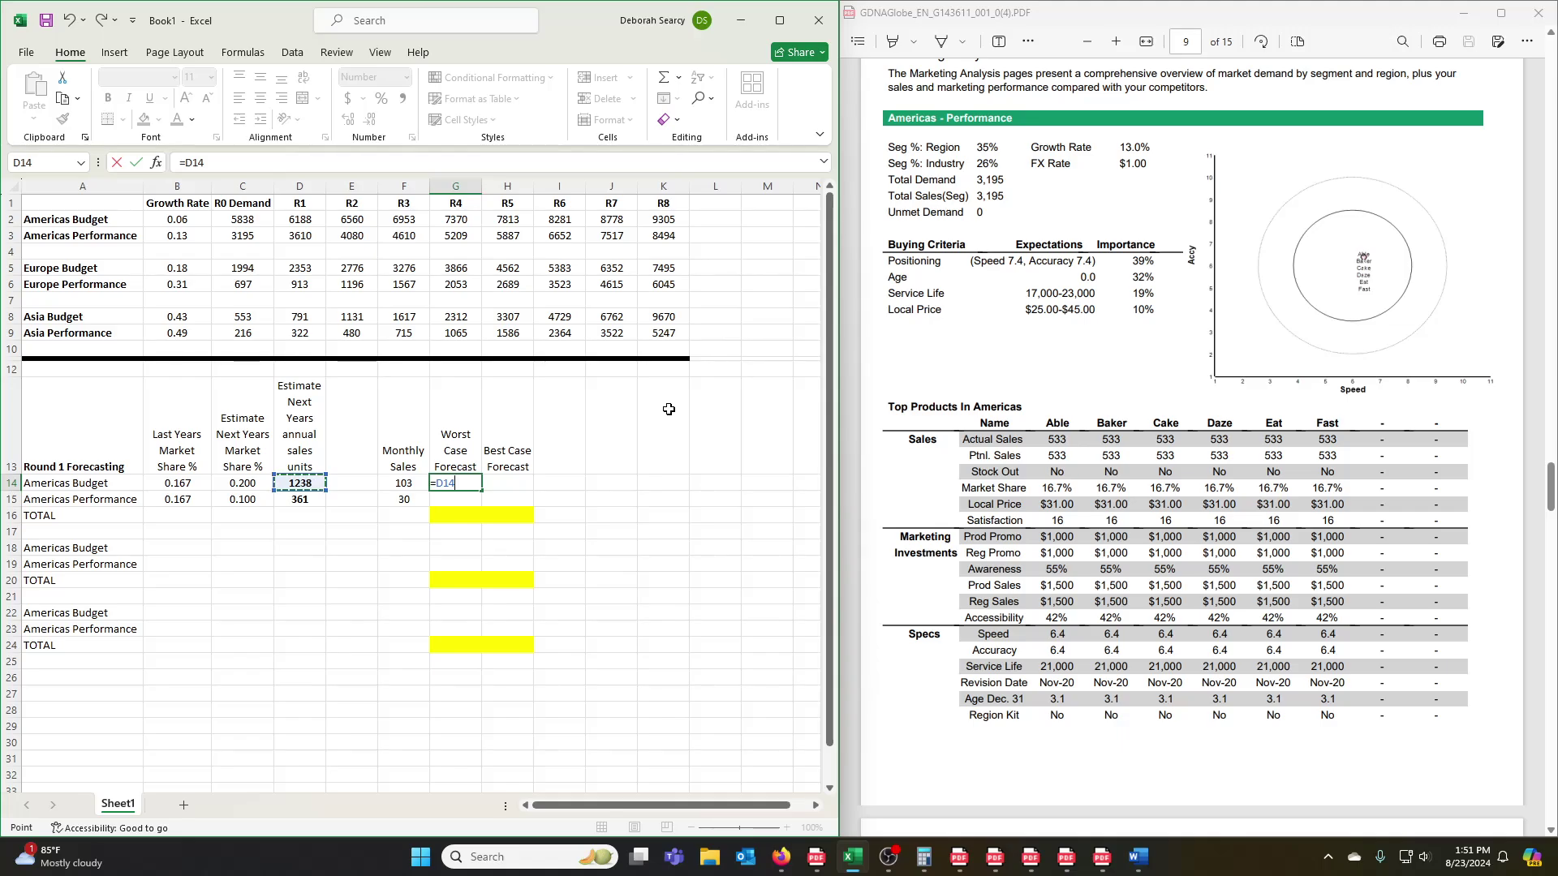
type("-")
left_click(395, 484)
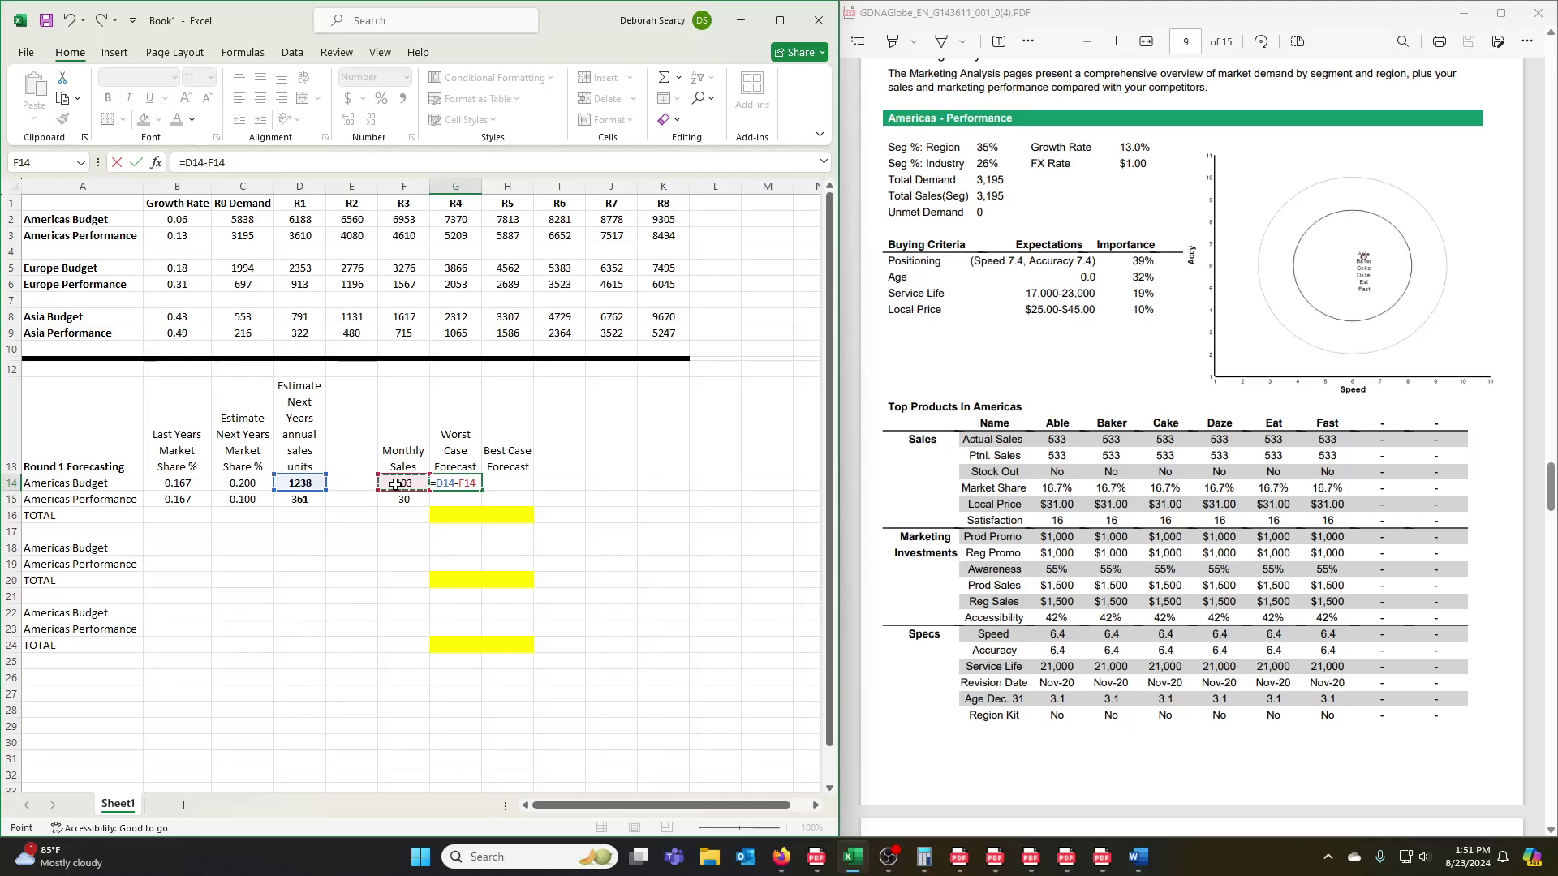
key("ctrl+Return")
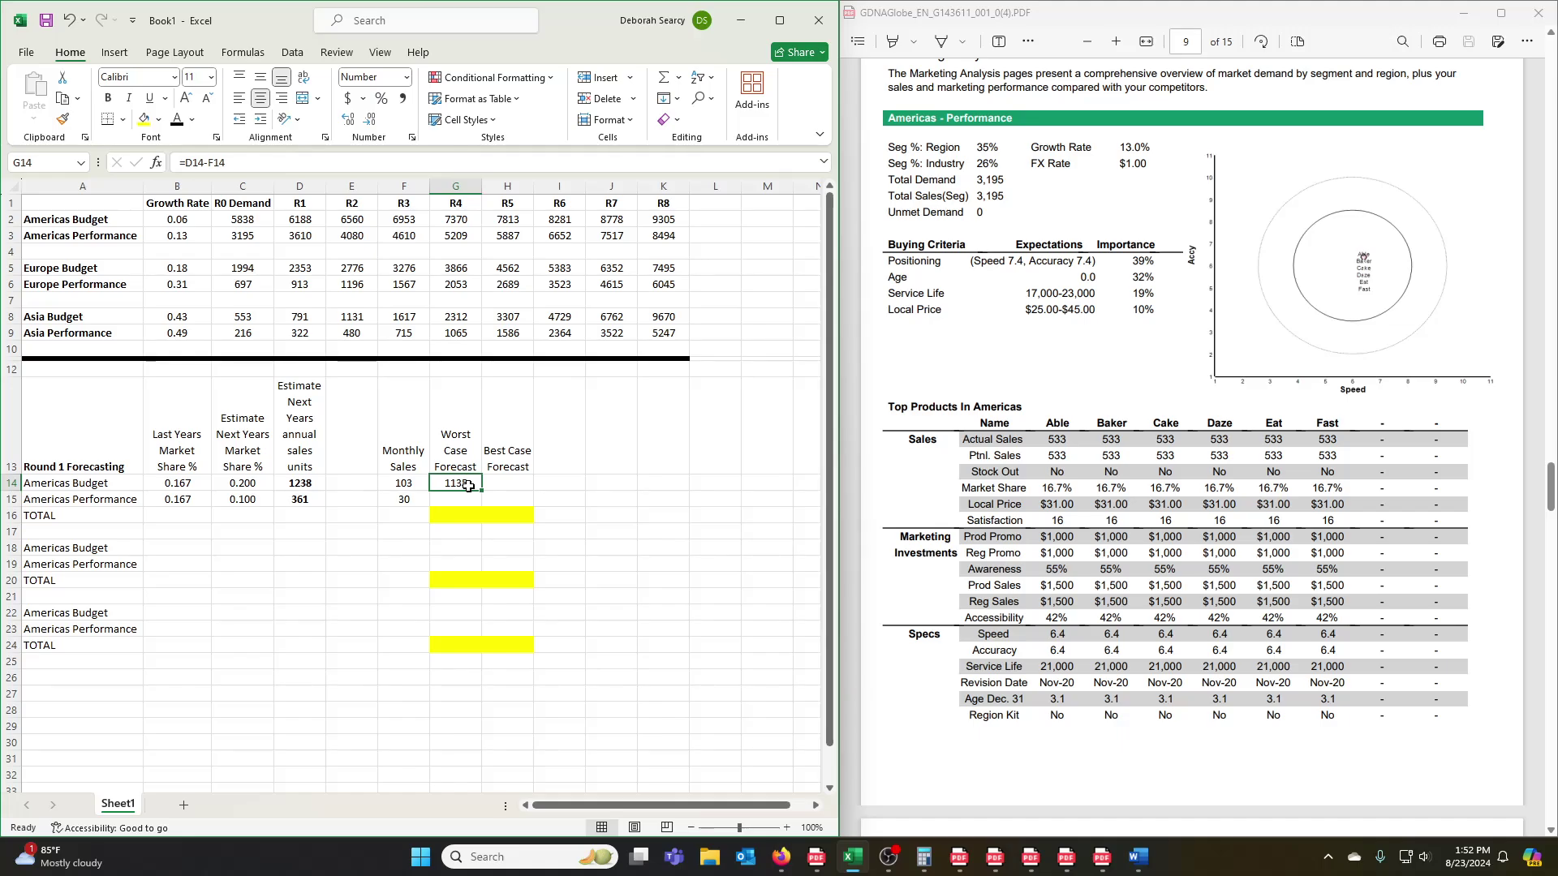
Step: Calculate Americas Budget's best case forecast in H14 with the formula =D14+F14
left_click(511, 480)
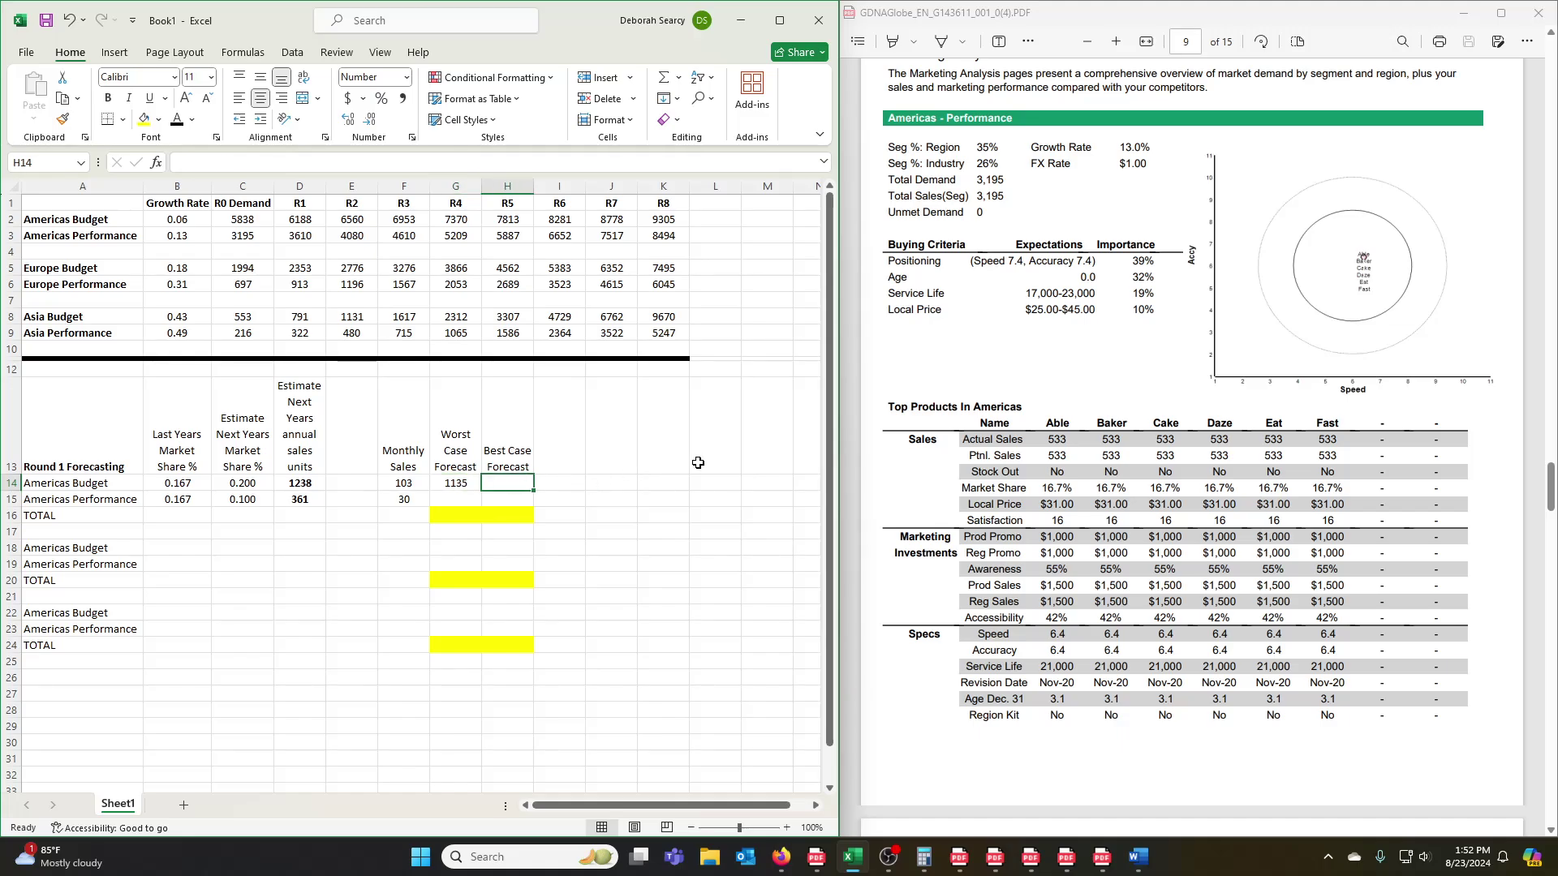
type("=")
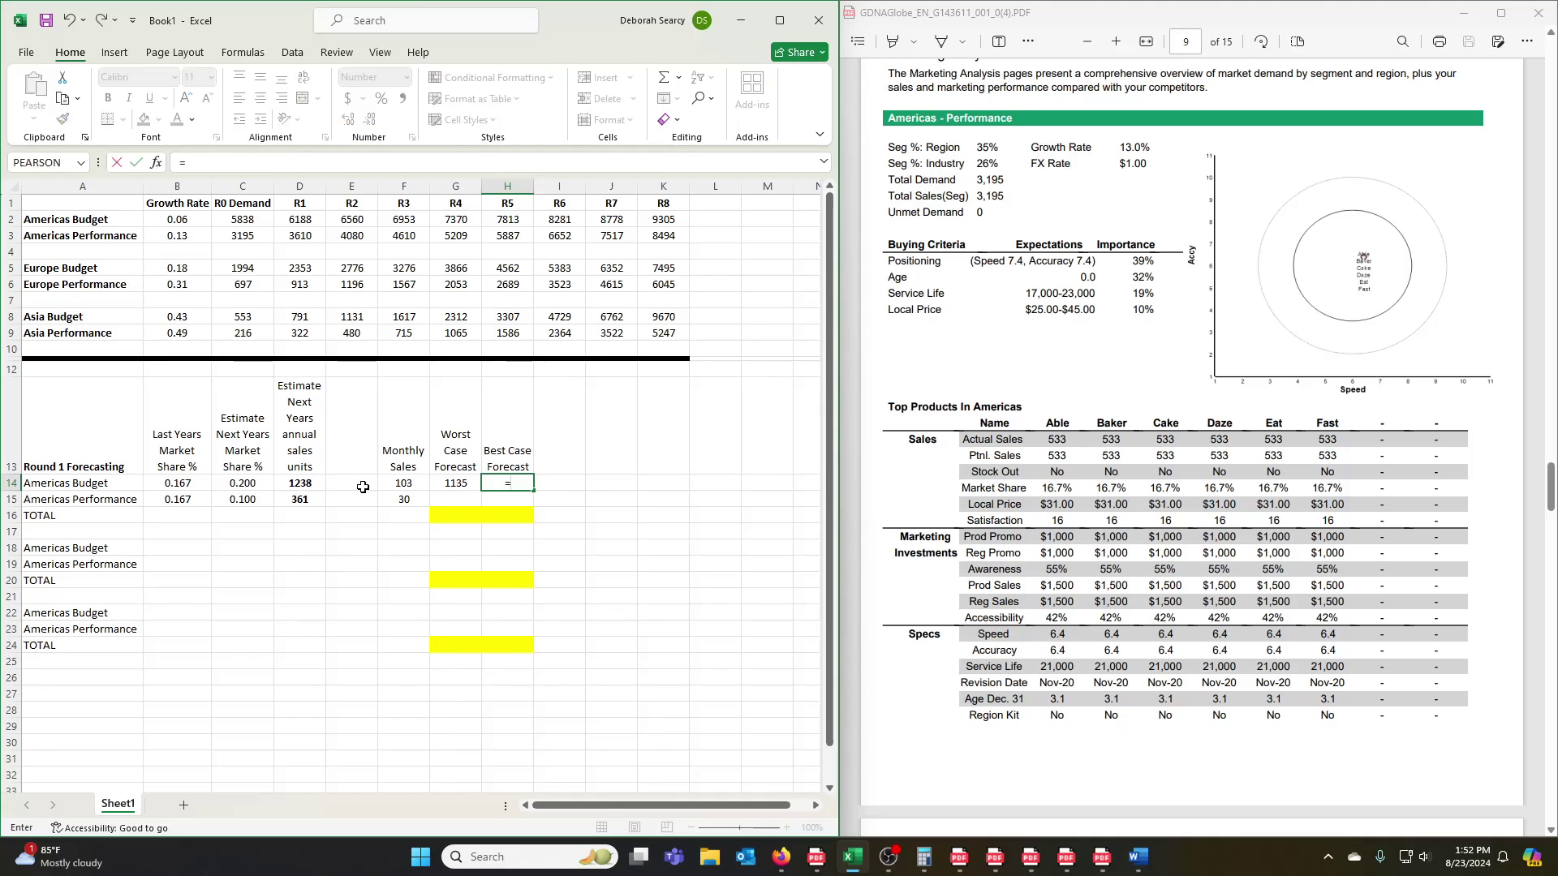
left_click(312, 484)
type("+")
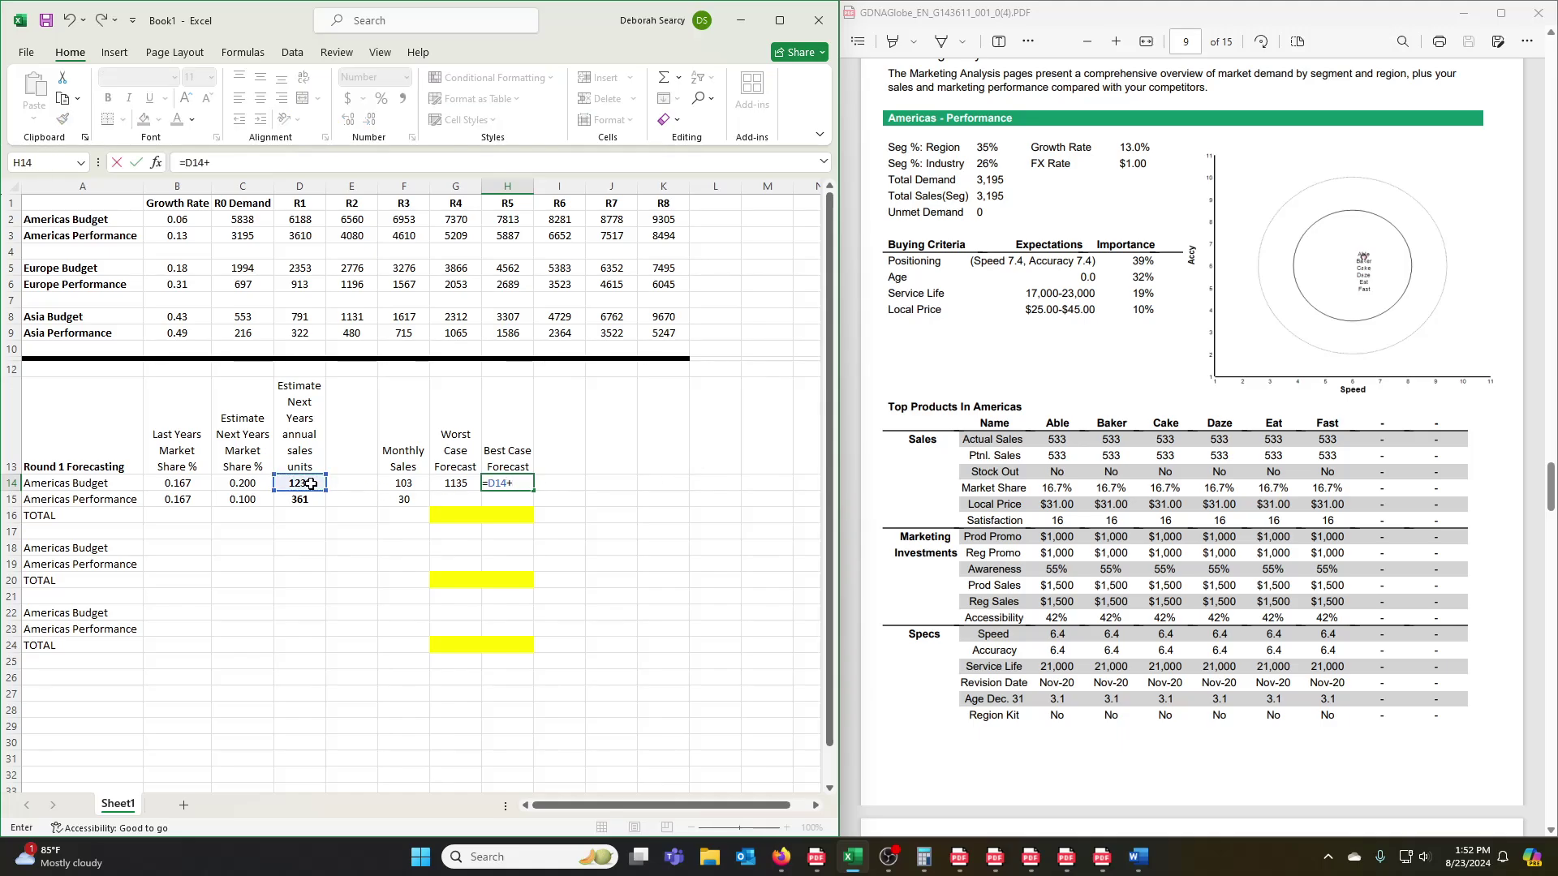
left_click(421, 484)
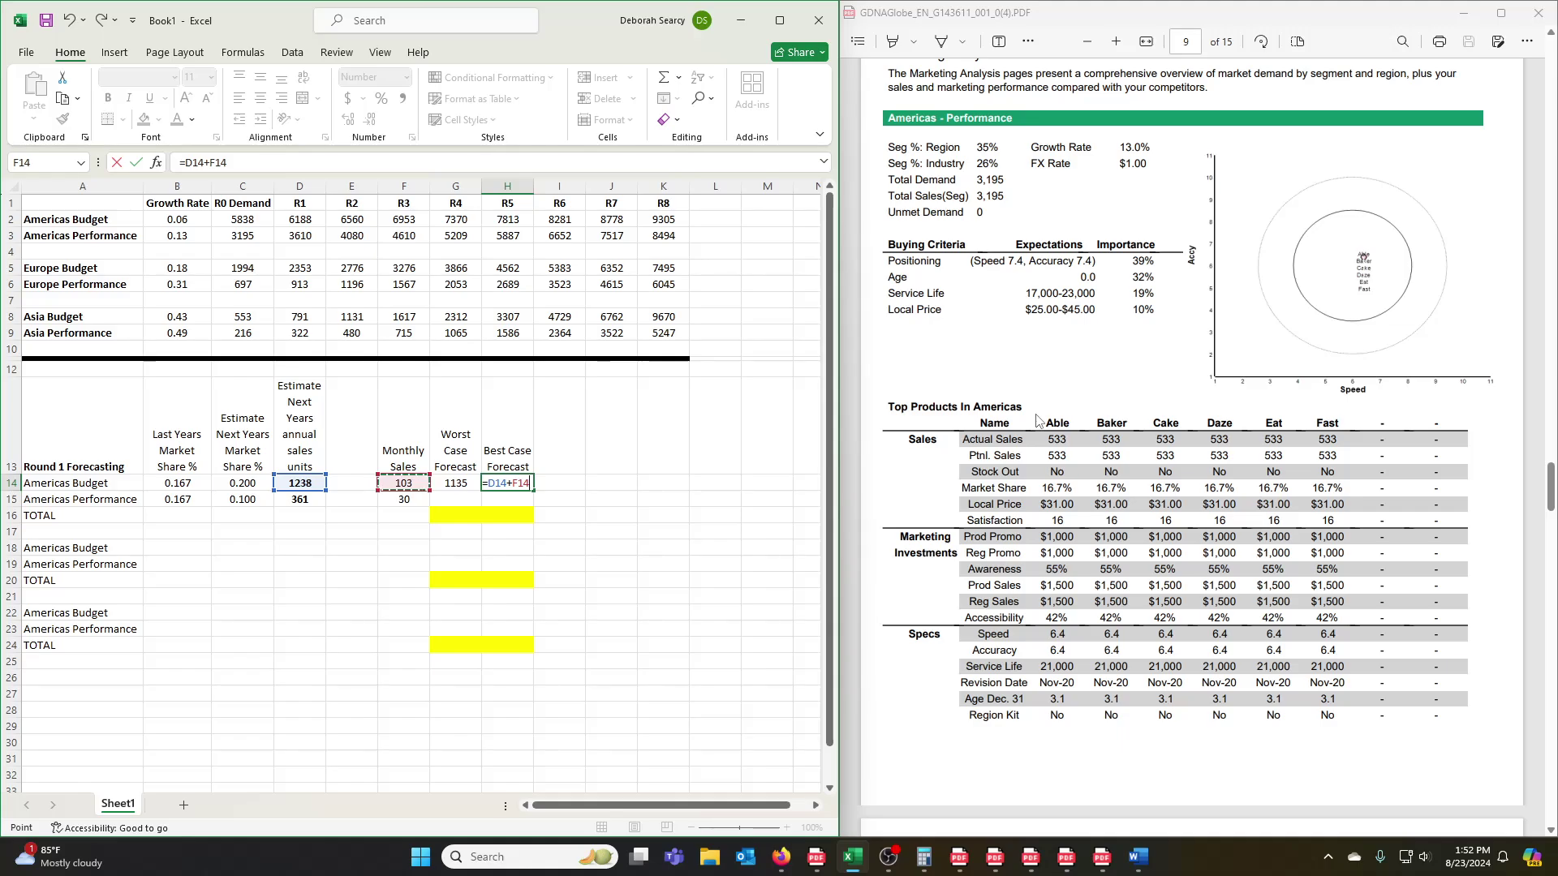
key("Return")
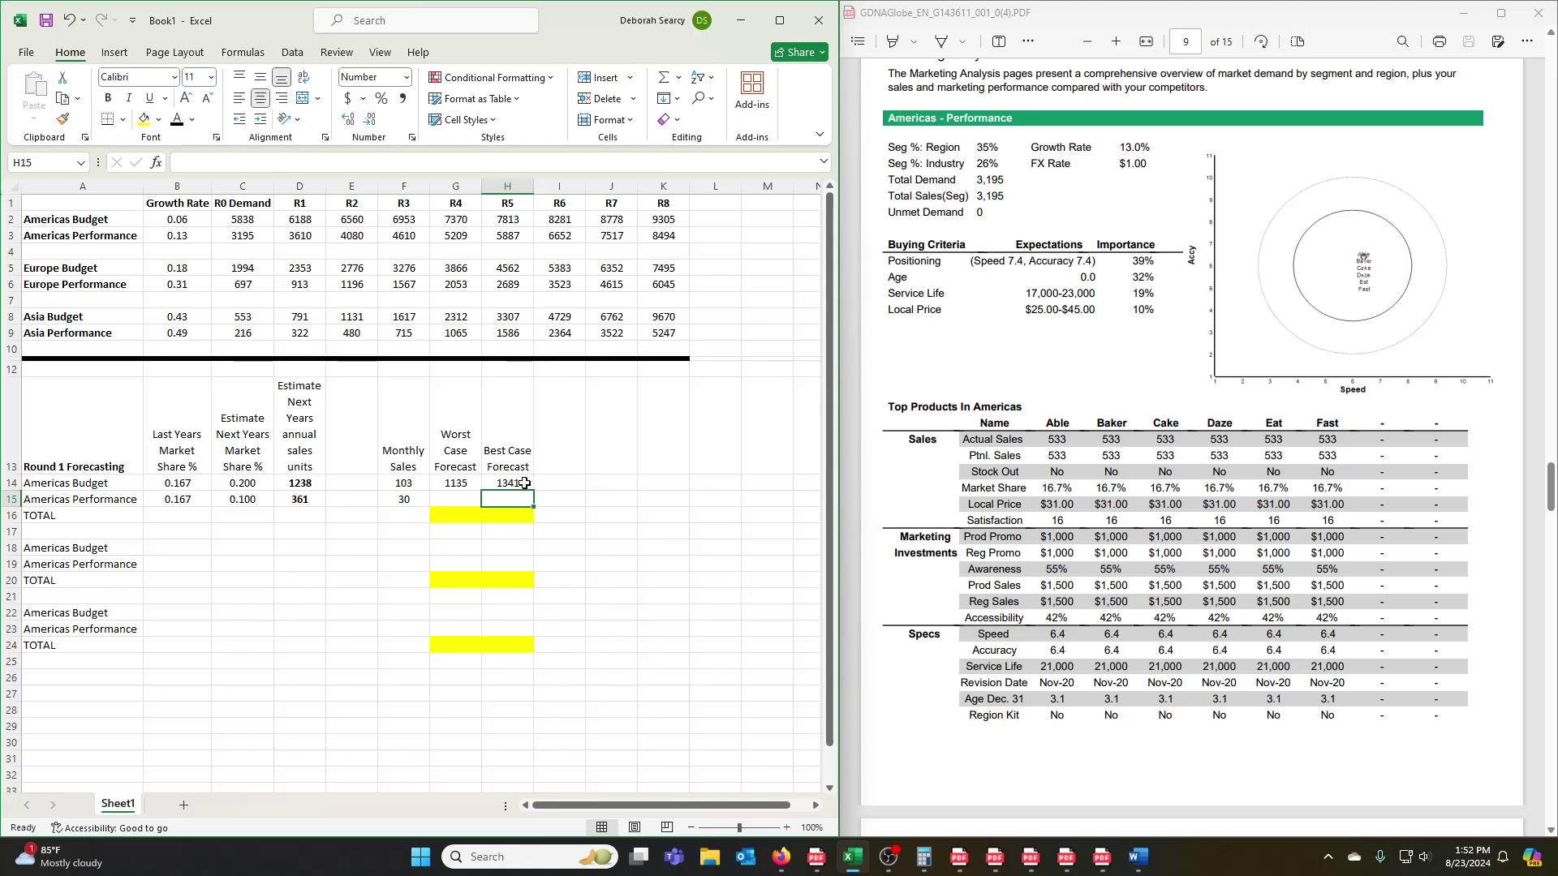
Step: Copy the worst and best case forecast formulas from G14:H14 to the Americas Performance row in G15:H15
left_click(474, 483)
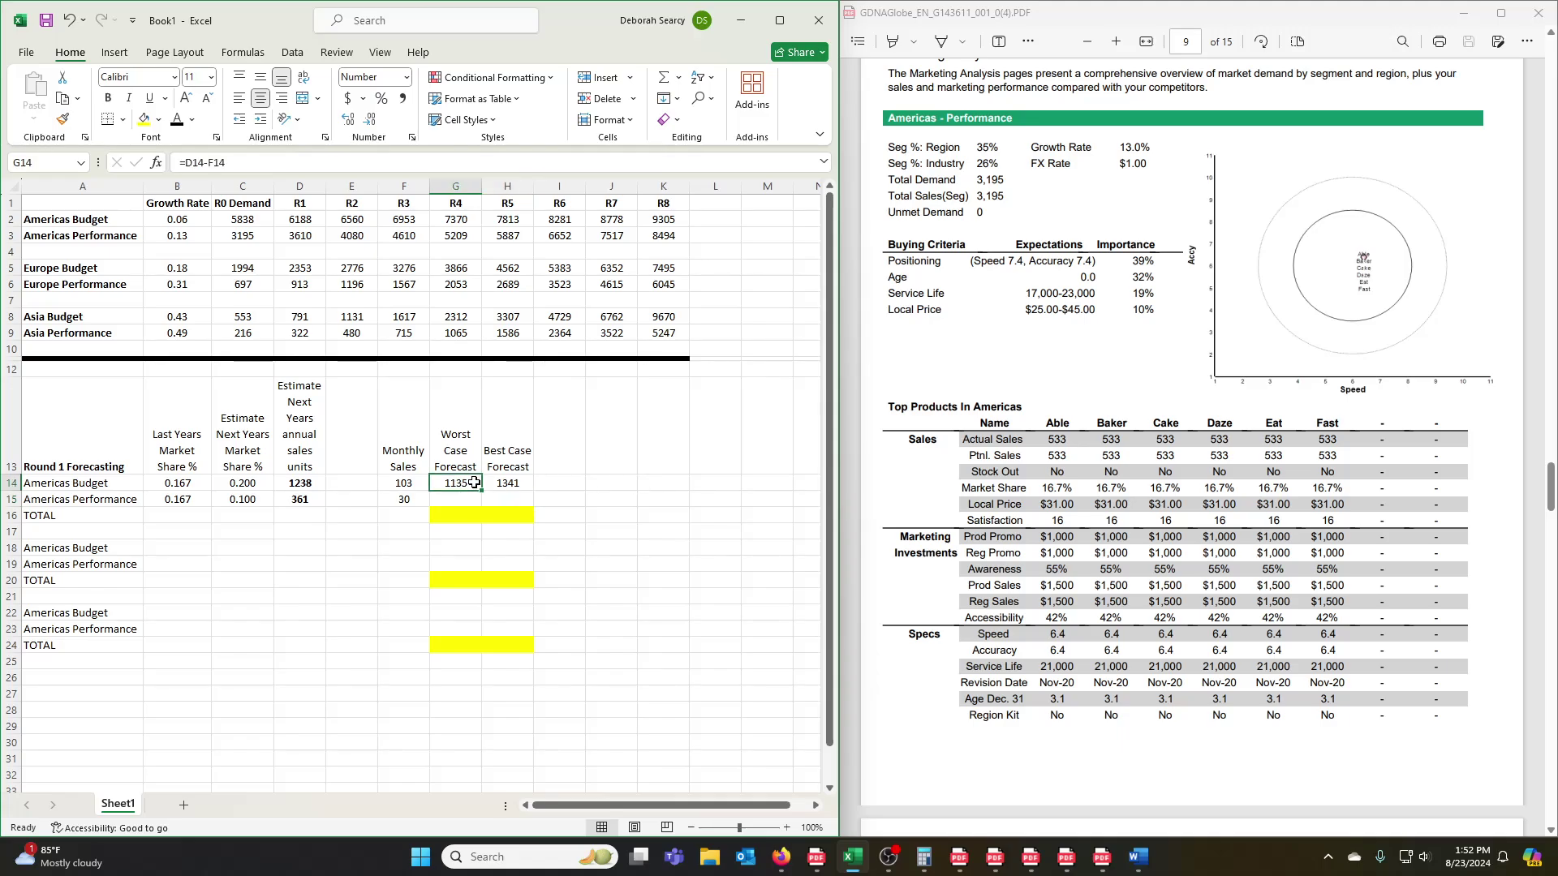
key("ctrl+c")
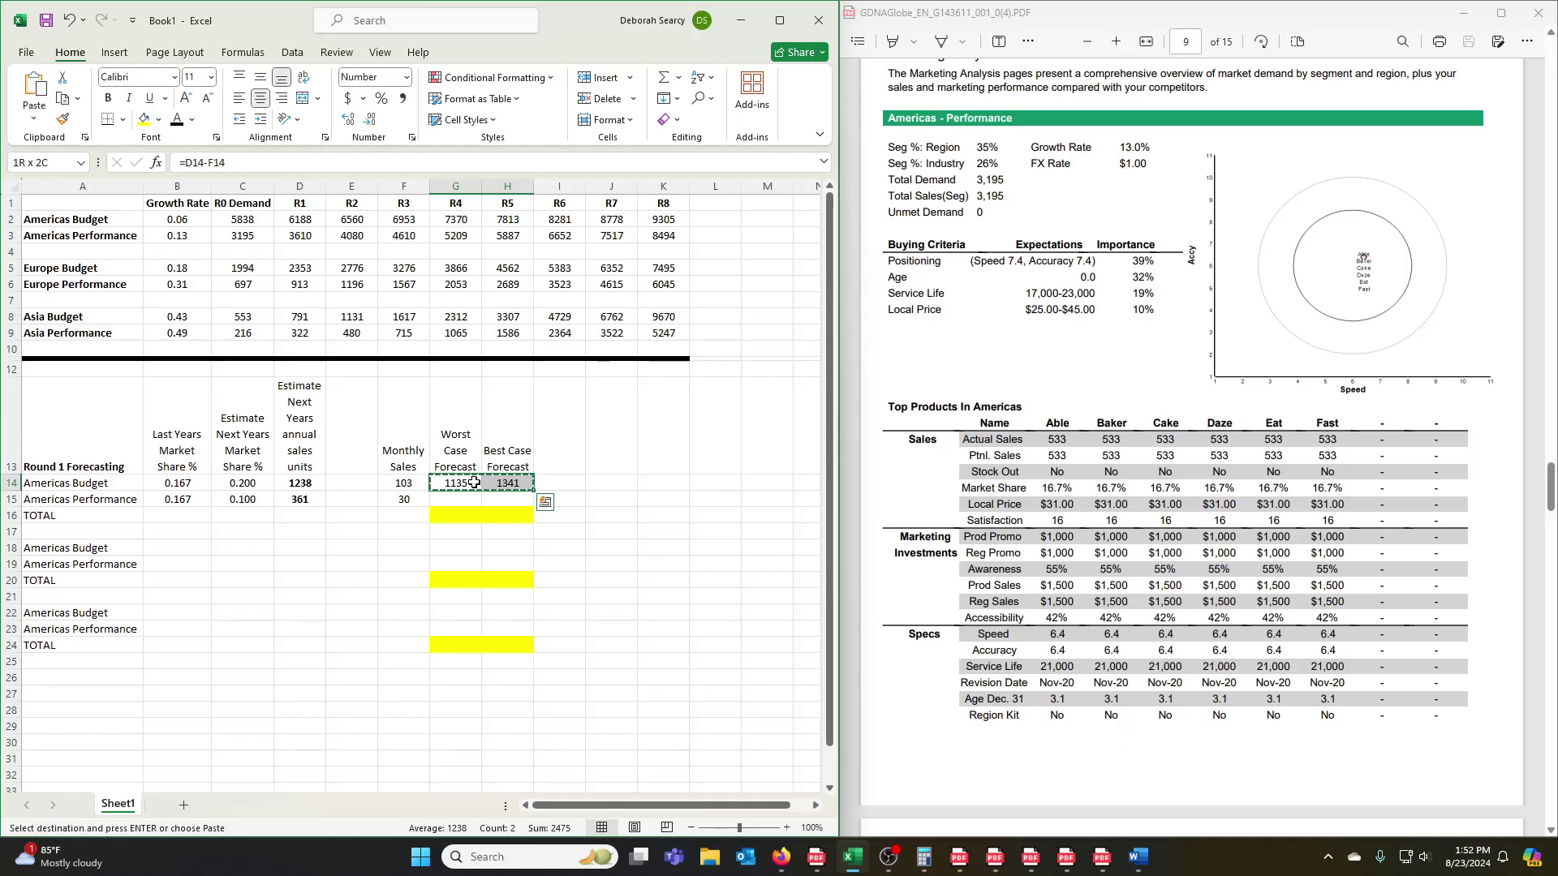
left_click(467, 497)
key("ctrl+v")
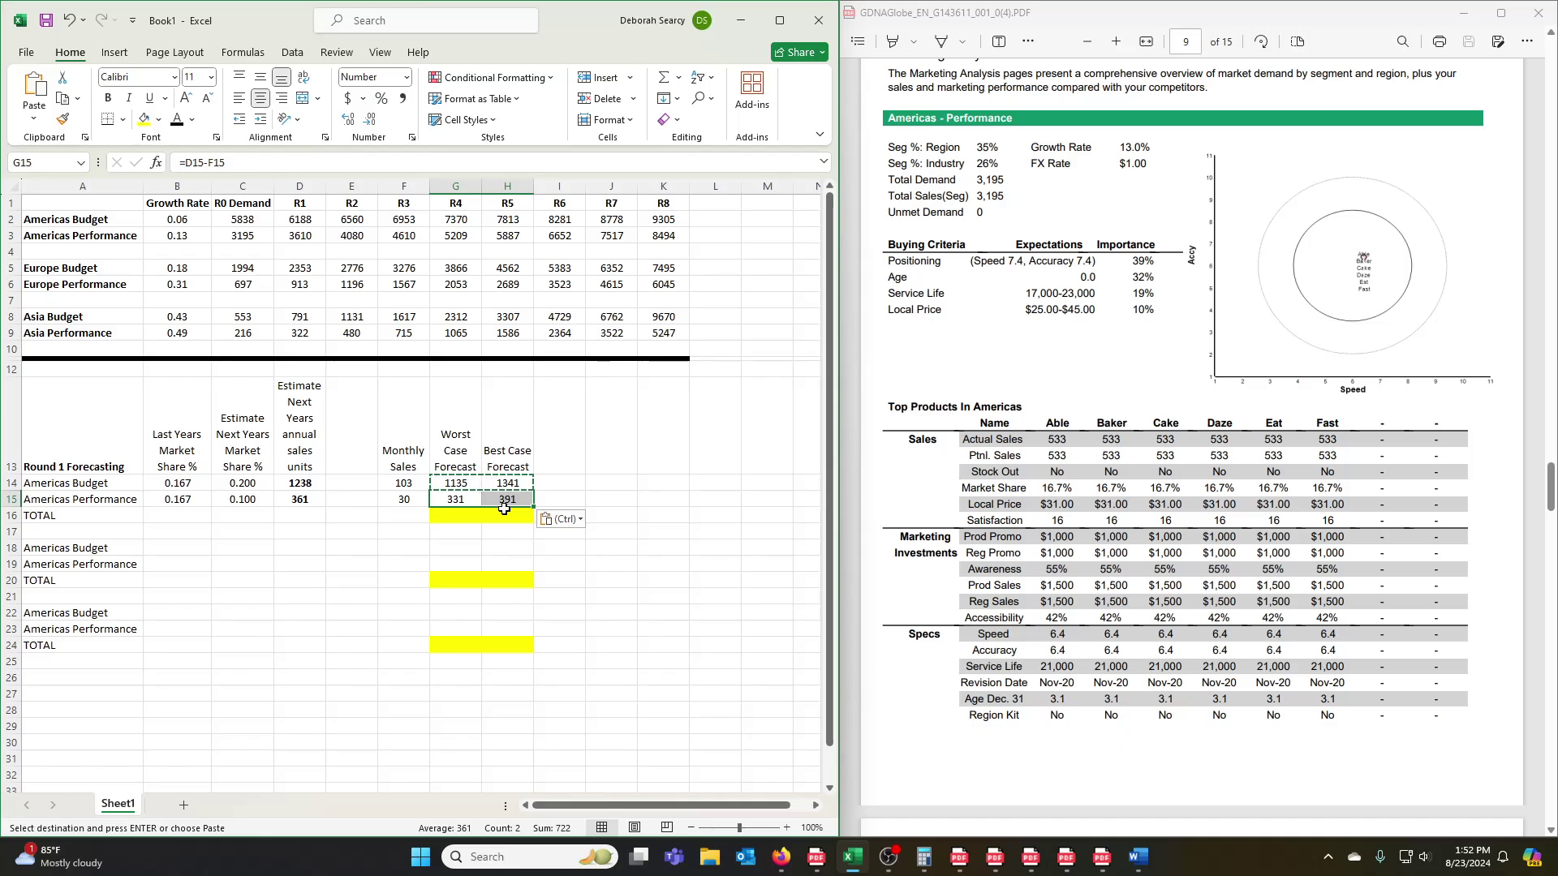
Step: Check which cells the copied worst and best case formulas in G15 and H15 refer to, keeping both formulas as pasted
double_click(484, 498)
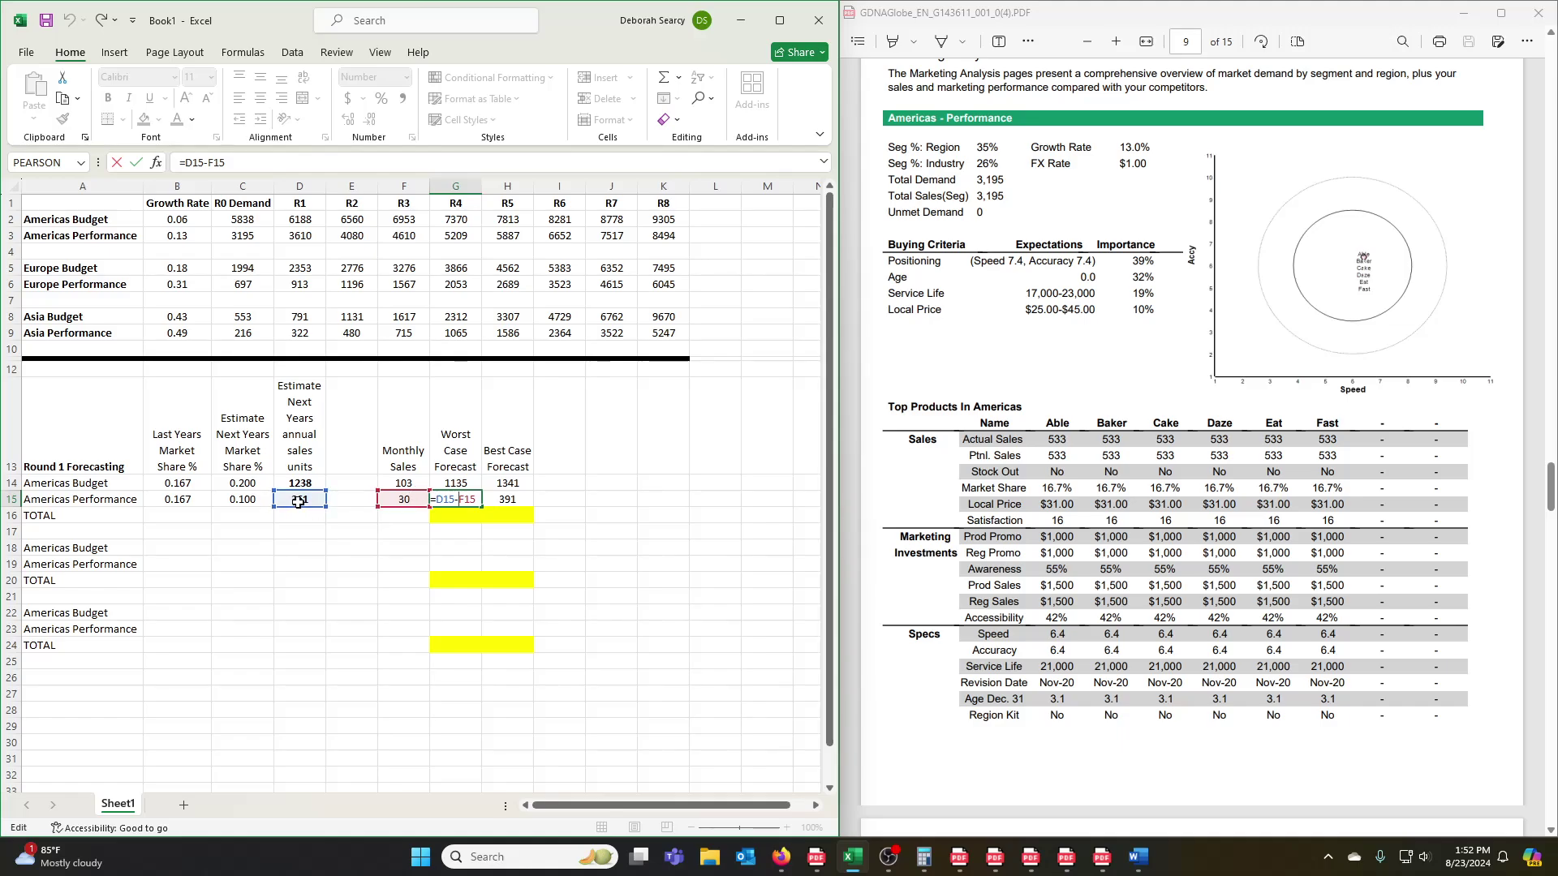
left_click(497, 500)
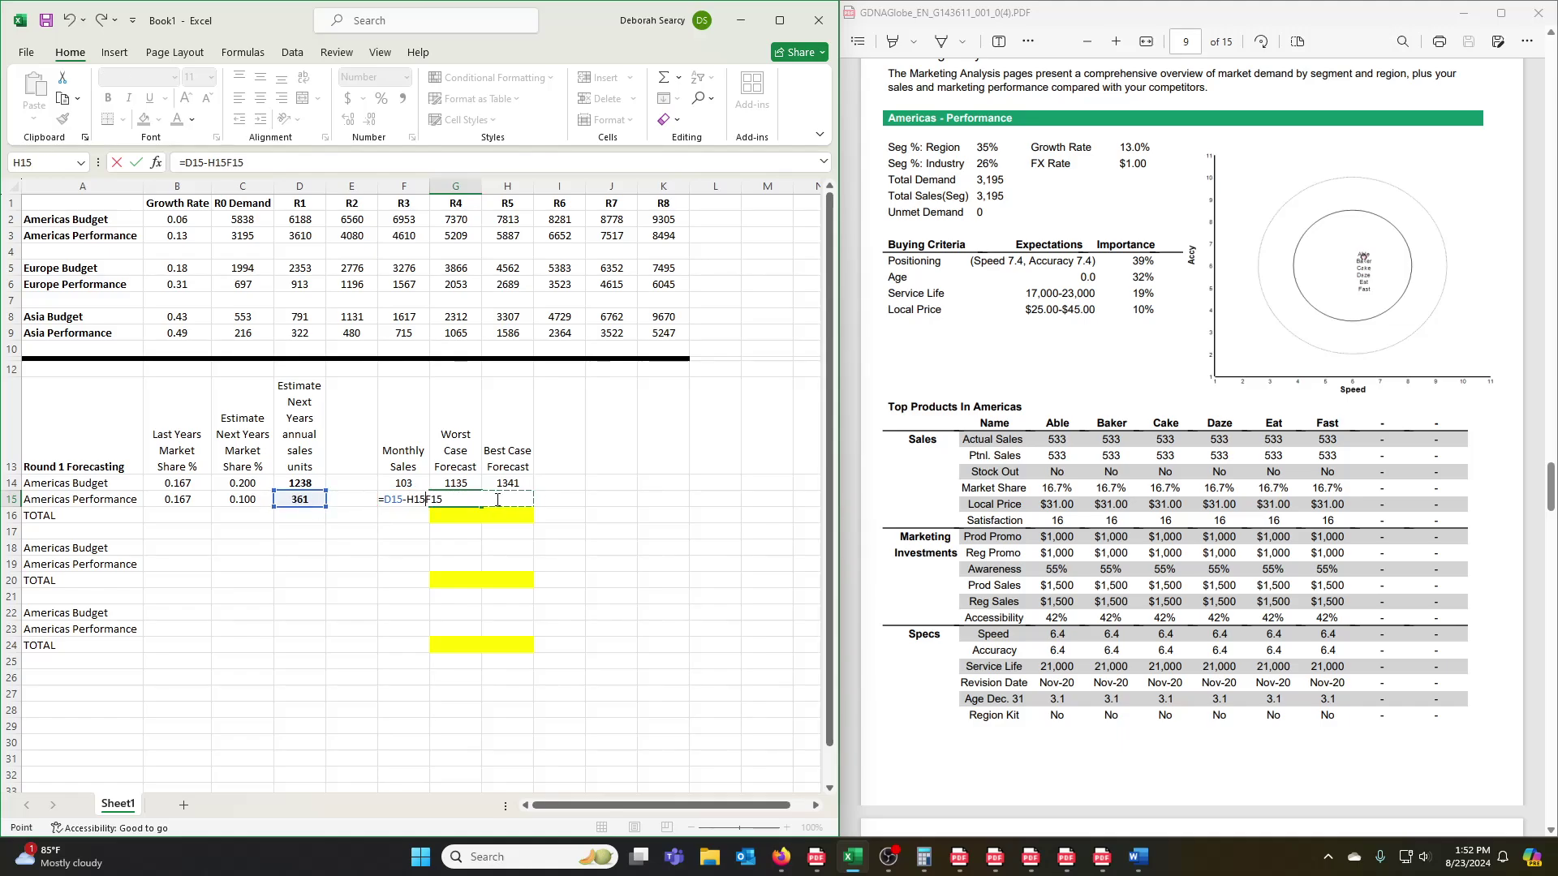
key("BackSpace")
key("BackSpace")
key("BackSpace")
key("Return")
left_click(497, 499)
type("=D15+F15")
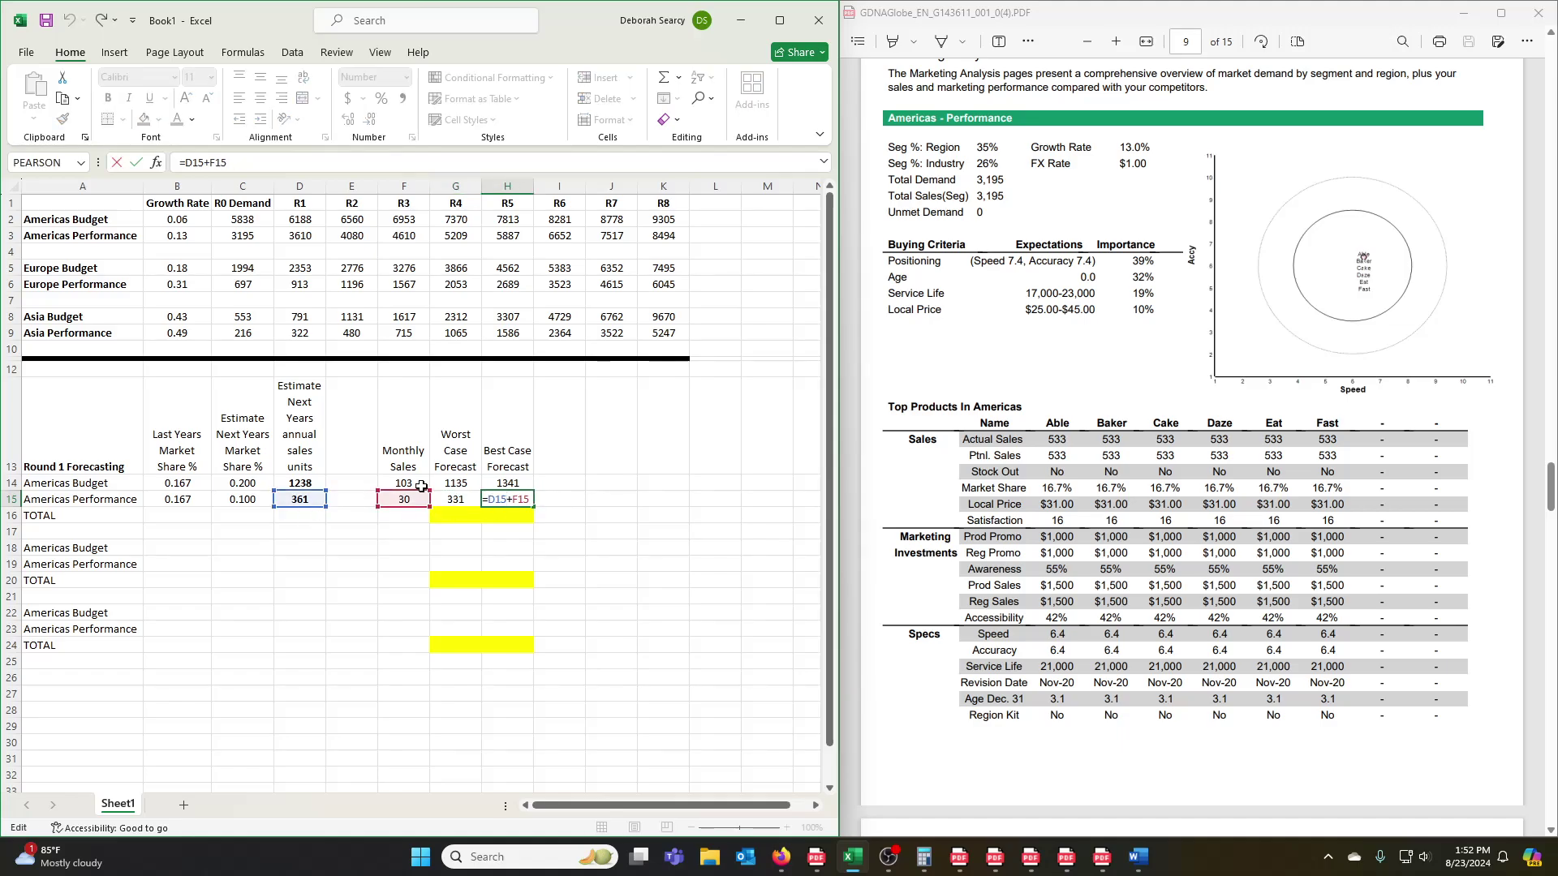
key("Left")
key("Left")
key("Left")
key("Left")
key("Return")
Step: Total the Americas worst case forecasts in G16 with a SUM of G14:G15
key("Left")
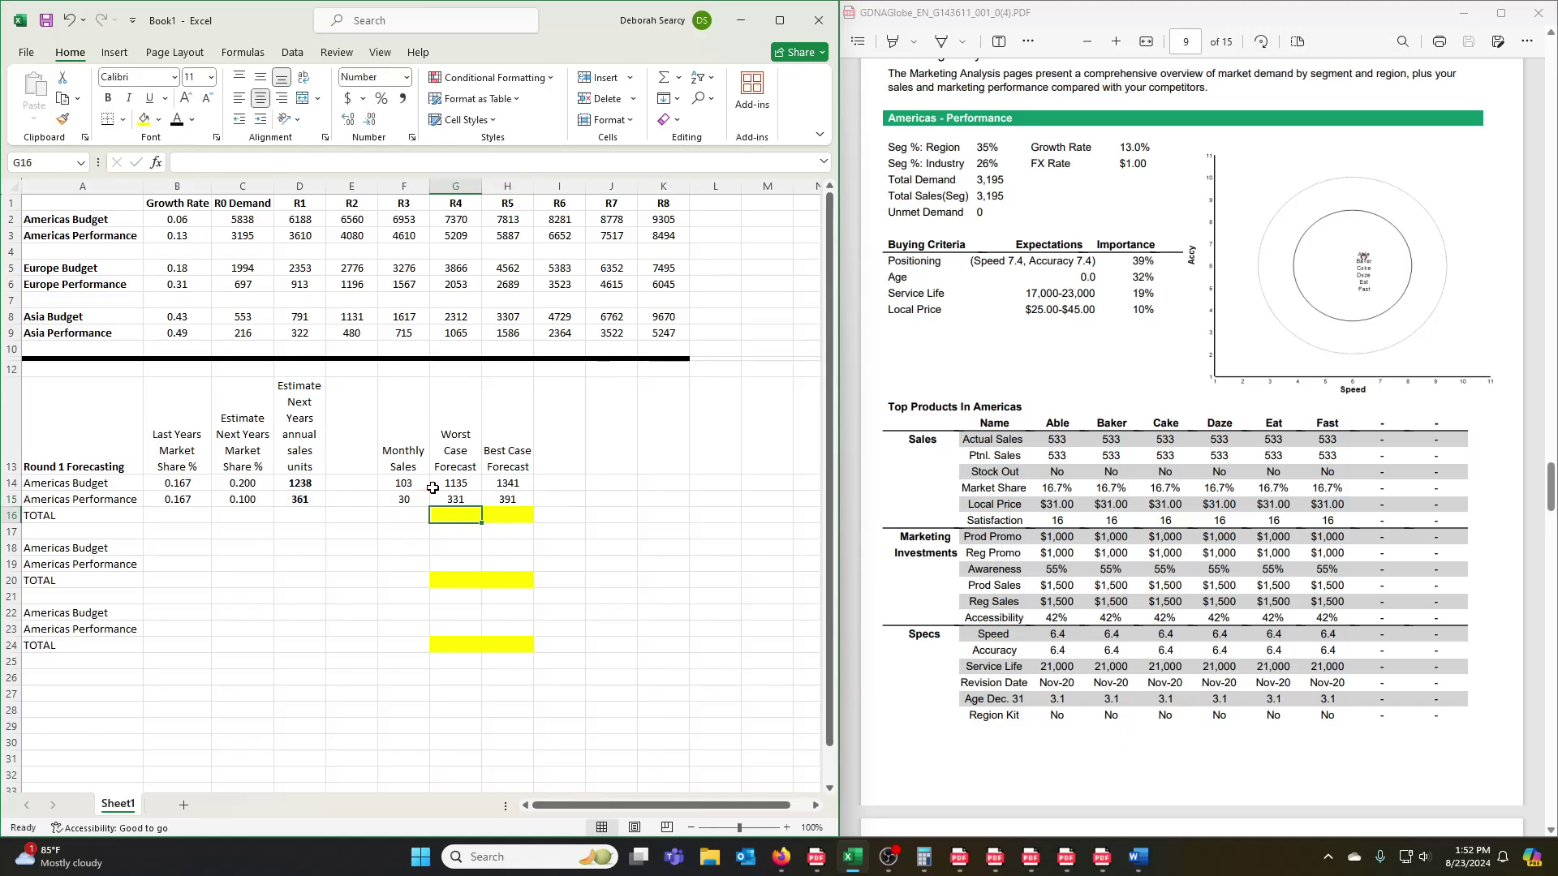
type("=sum(")
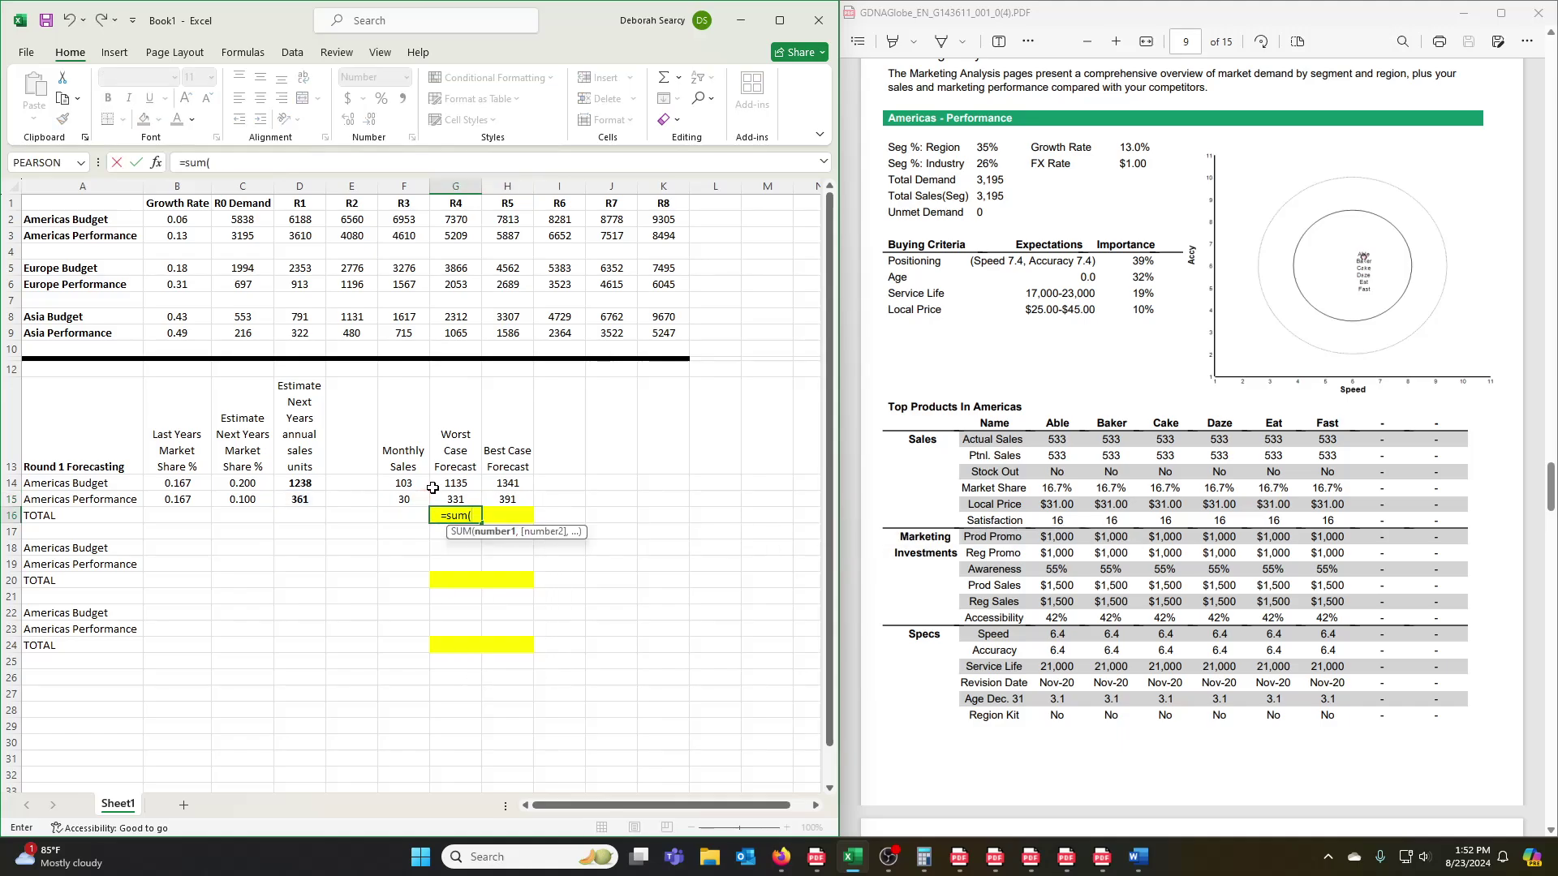
left_click(462, 486)
left_click_drag(462, 485, 466, 502)
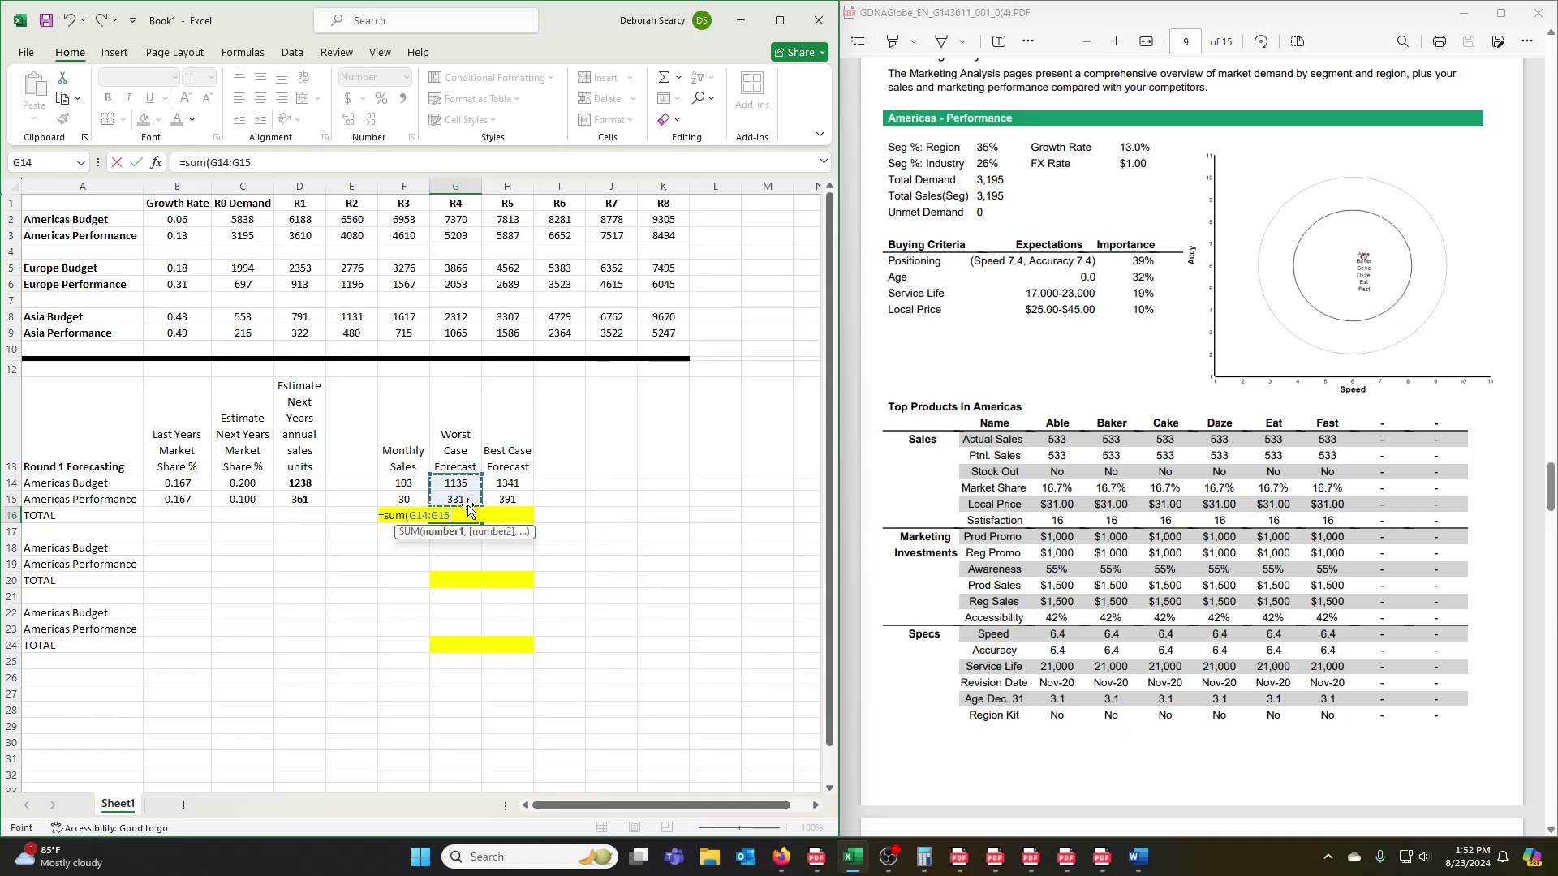
key("Return")
Step: Total the Americas best case forecasts in H16 with the formula =SUM(H14:H15)
left_click(519, 514)
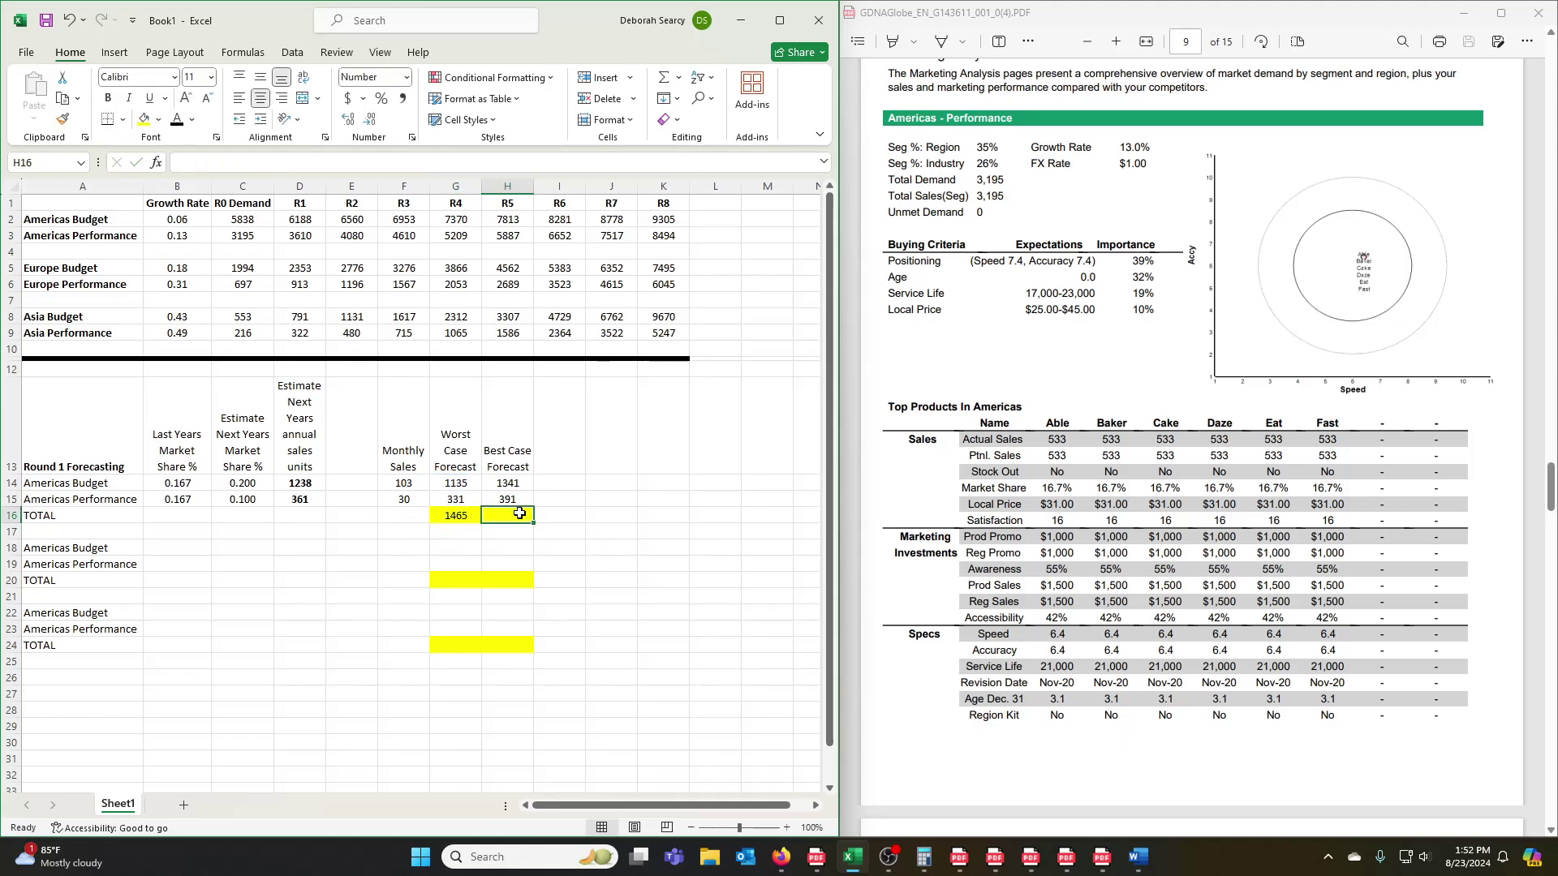
type("=sum(")
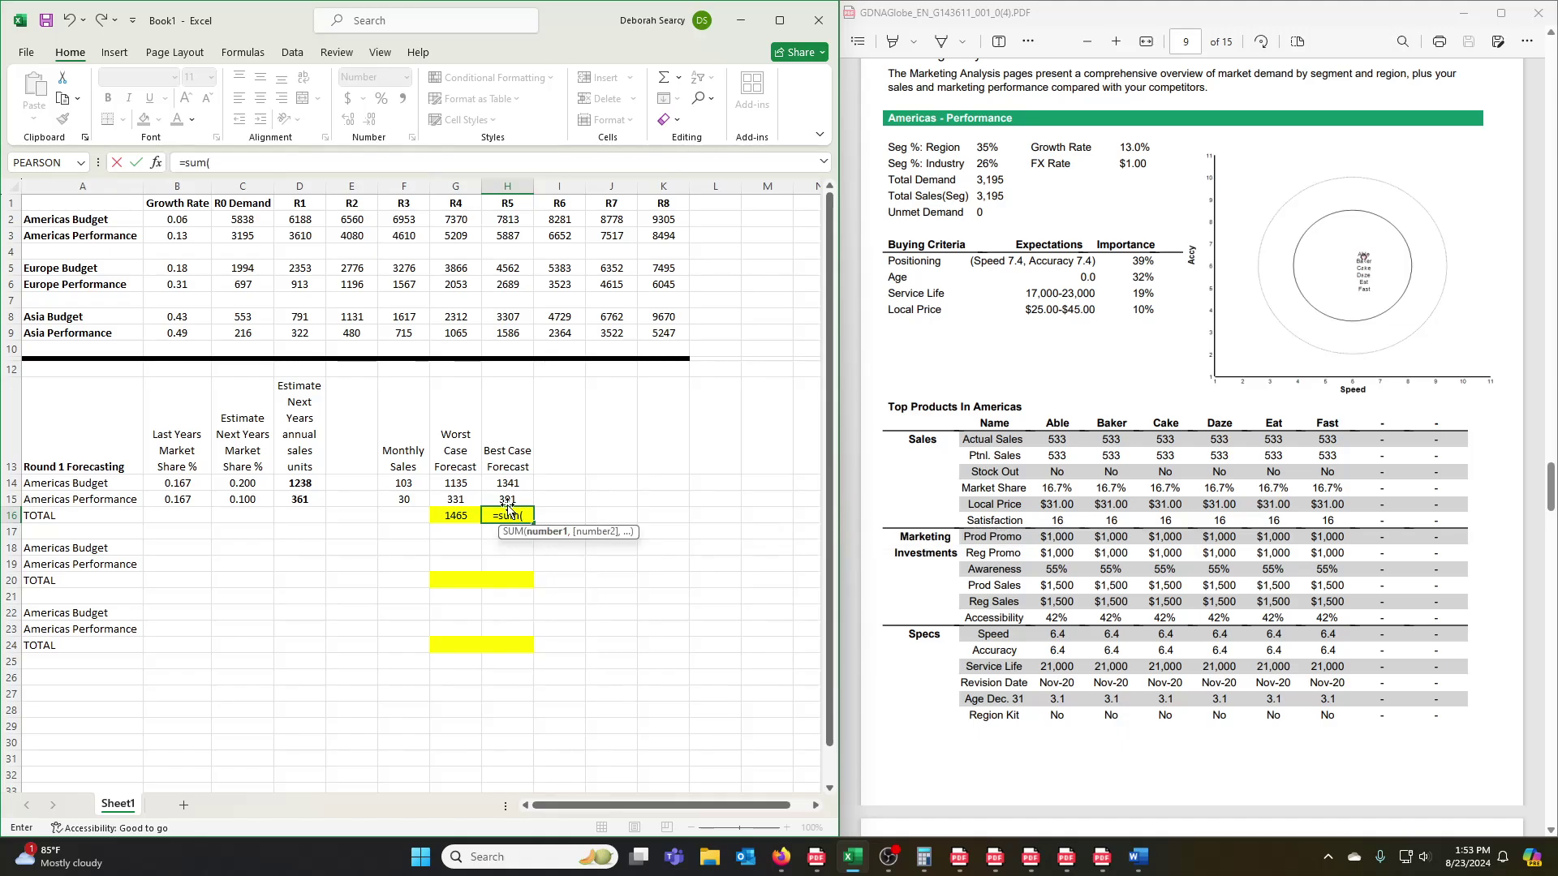
left_click_drag(508, 483, 519, 498)
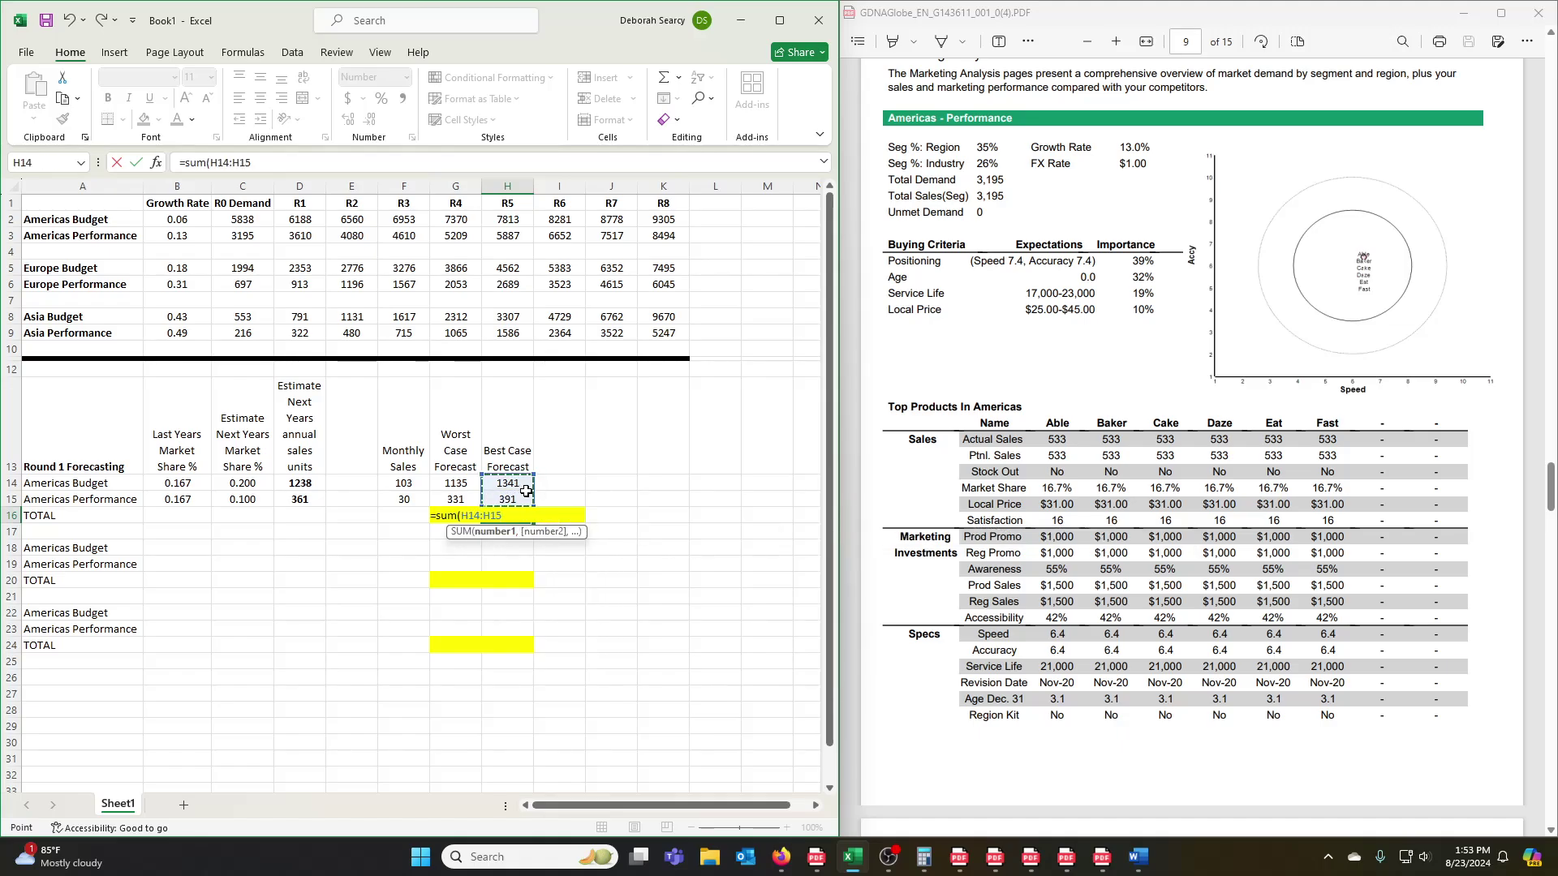
key("Return")
key("Up")
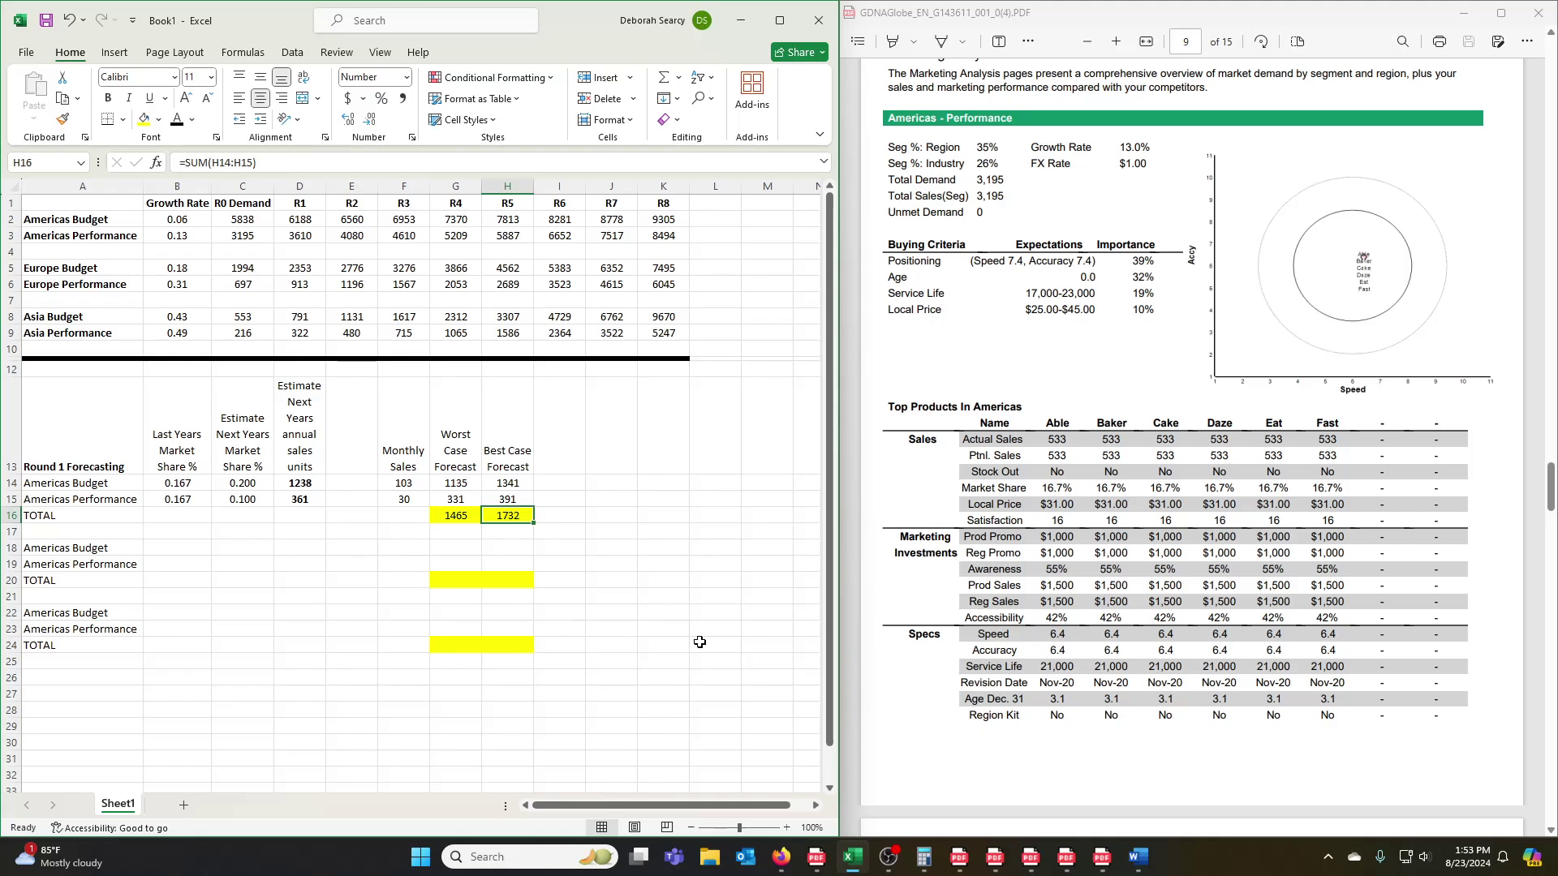
left_click(893, 861)
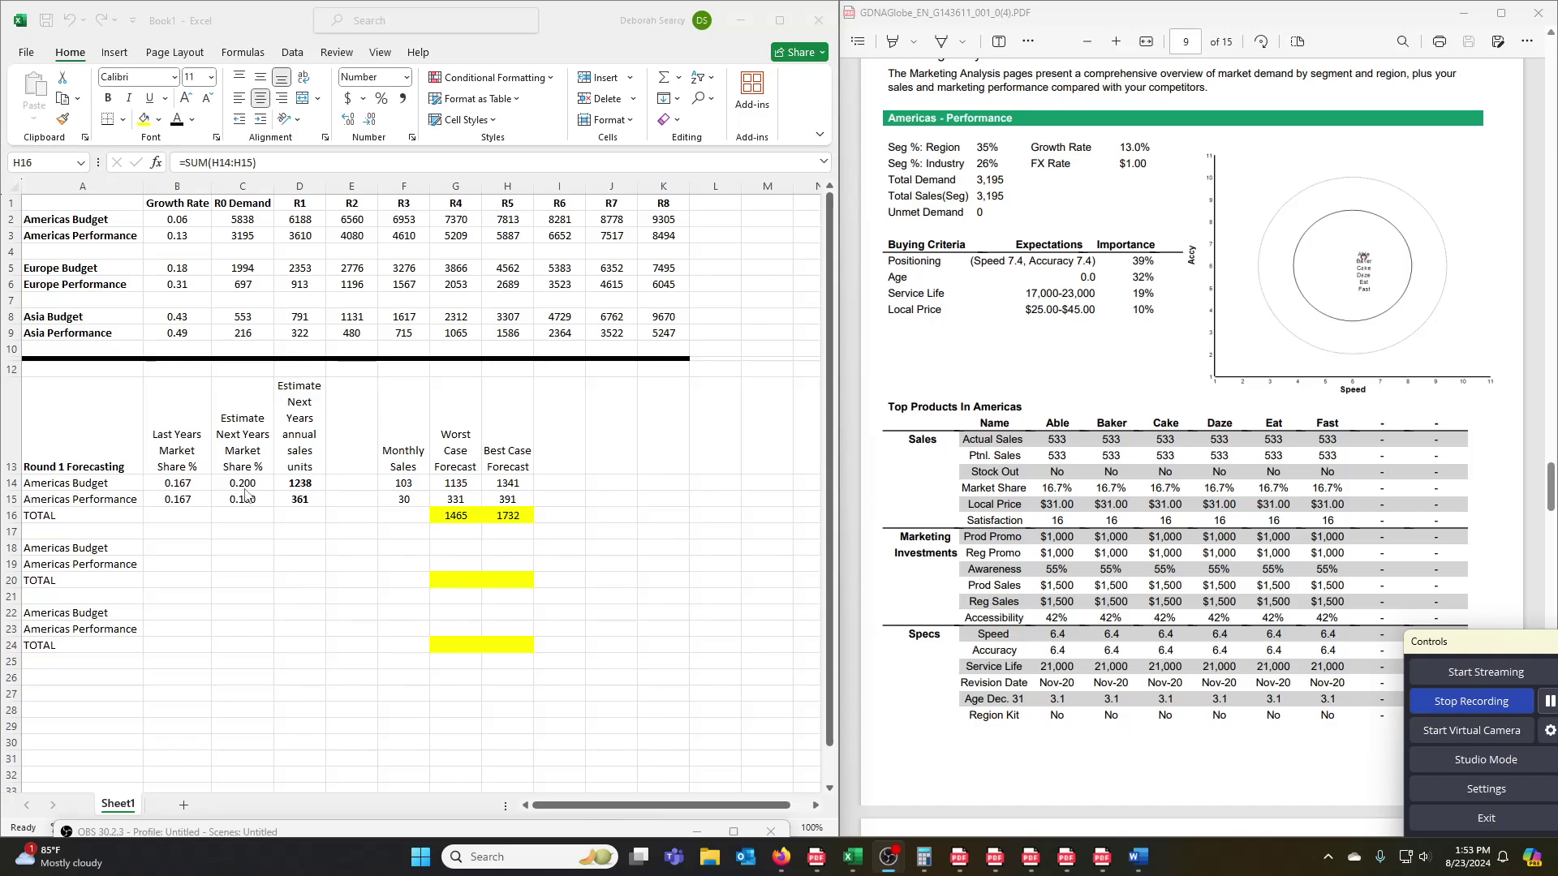
Step: Replace the estimated next year's market shares with .1 for Americas Budget in C14 and .21 for Americas Performance in C15
left_click_drag(261, 485, 258, 499)
key("Delete")
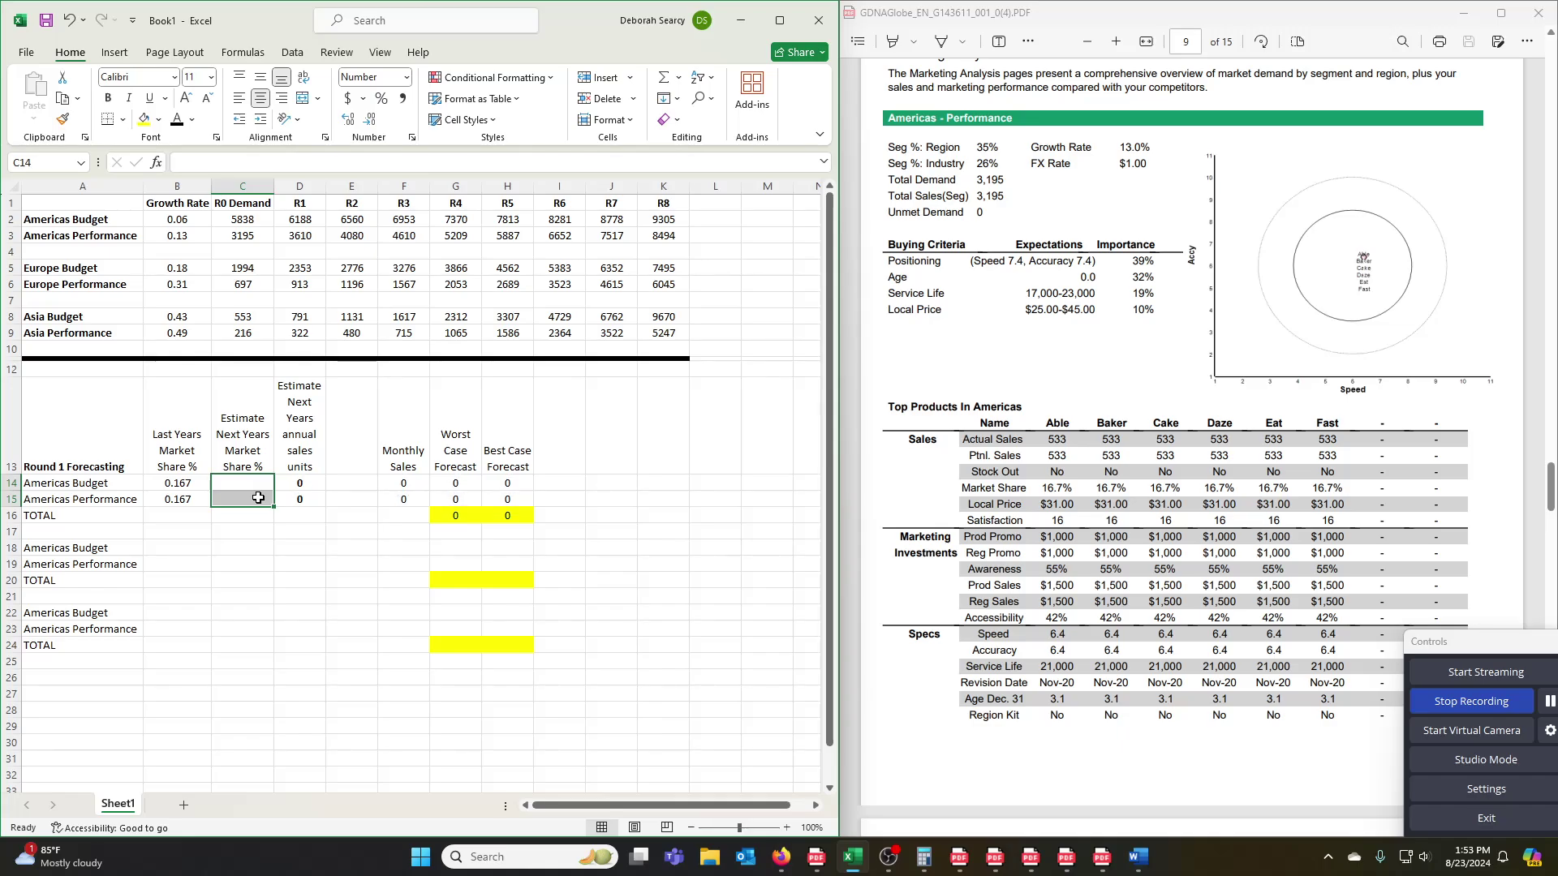
left_click(258, 484)
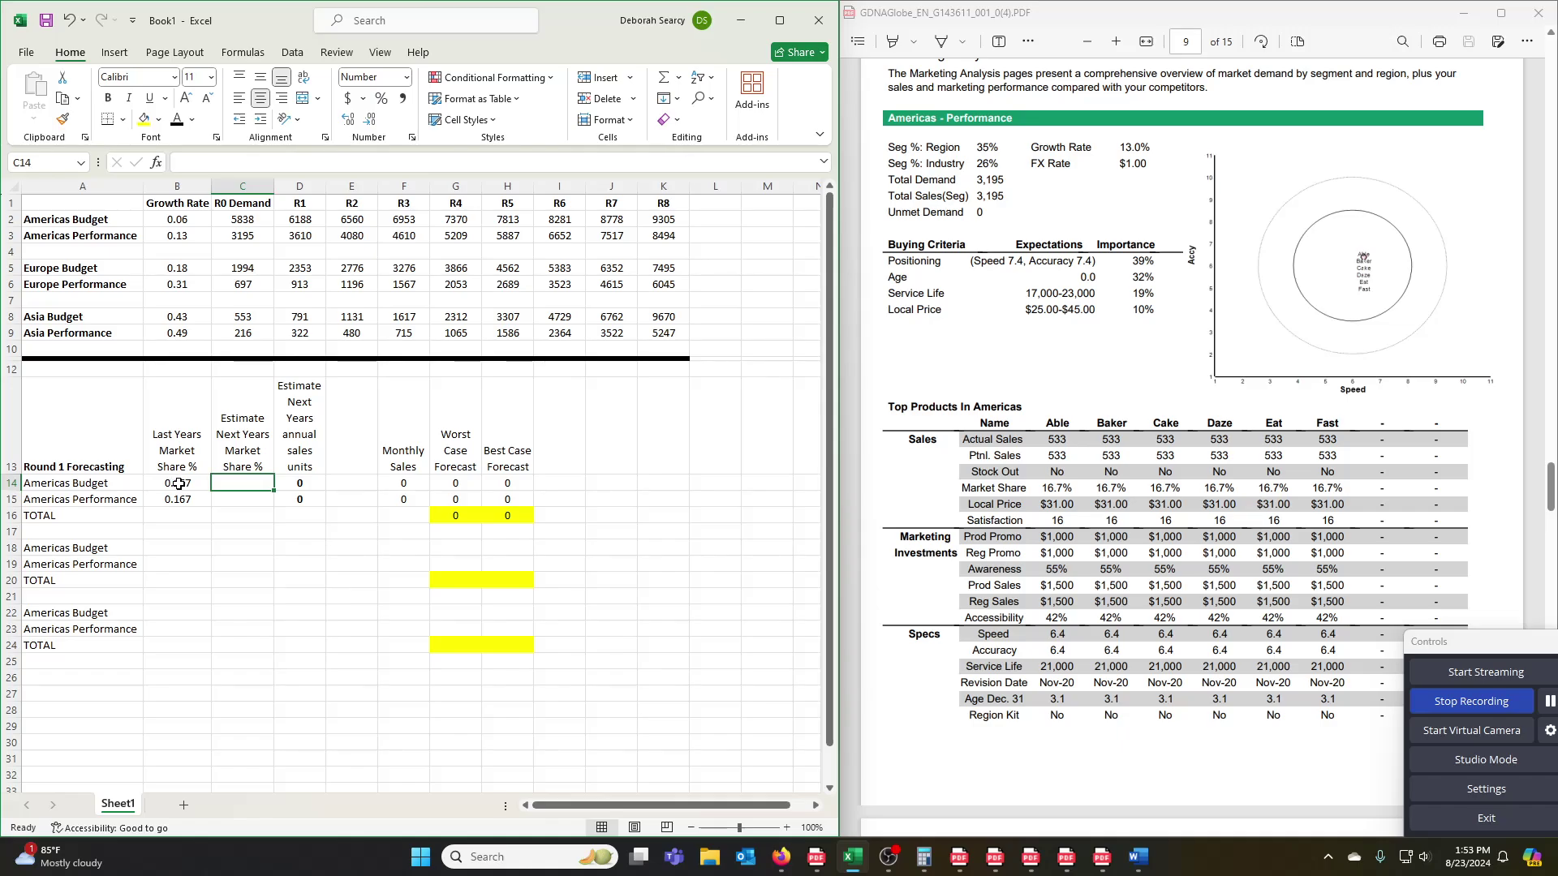
type(".1")
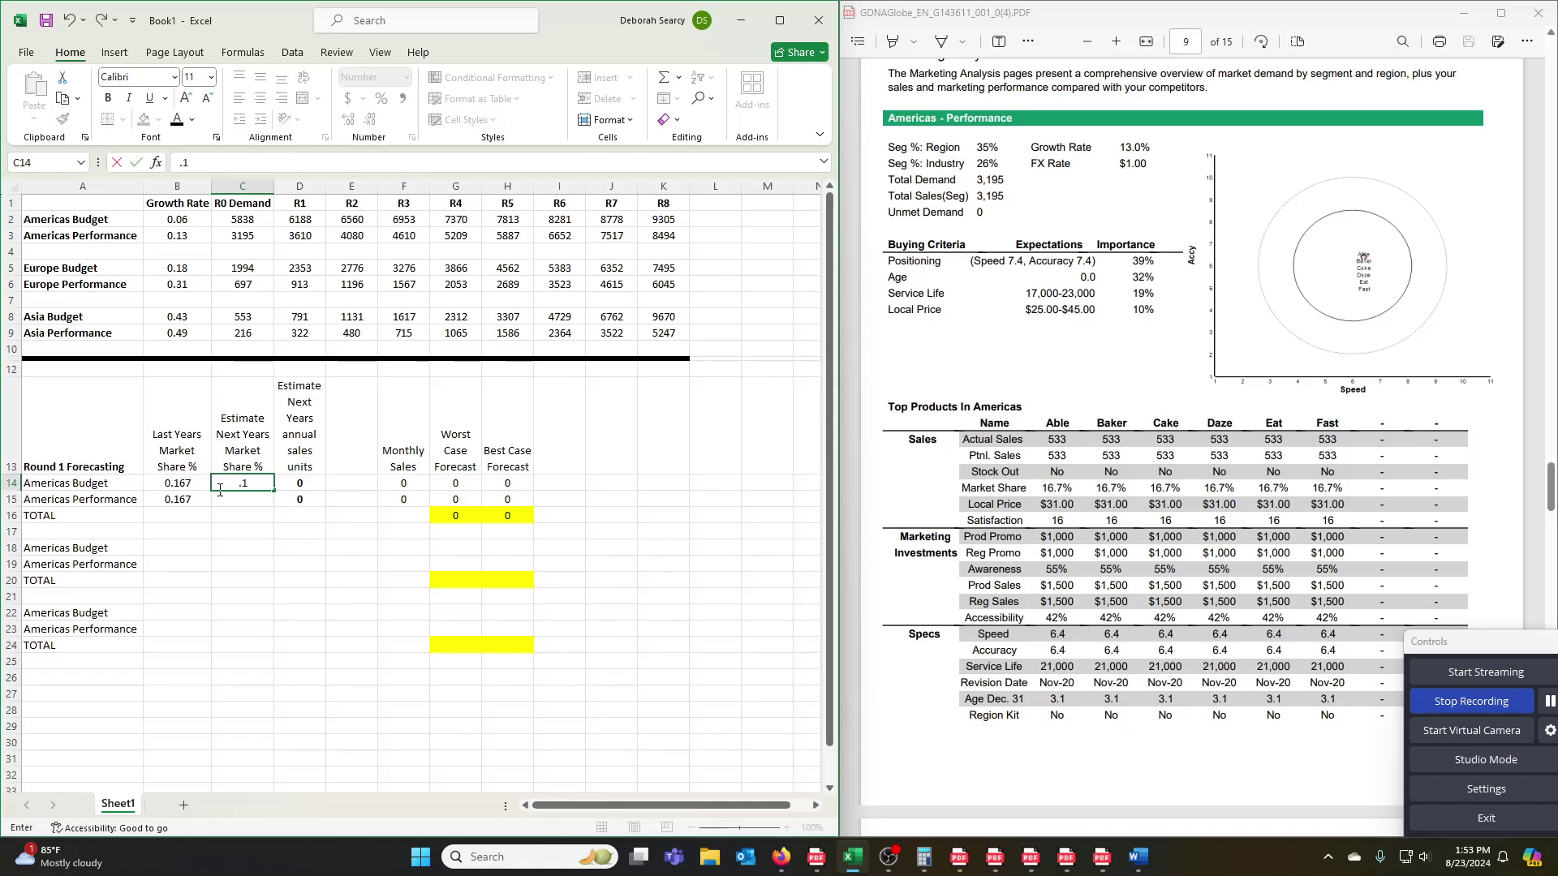
key("Return")
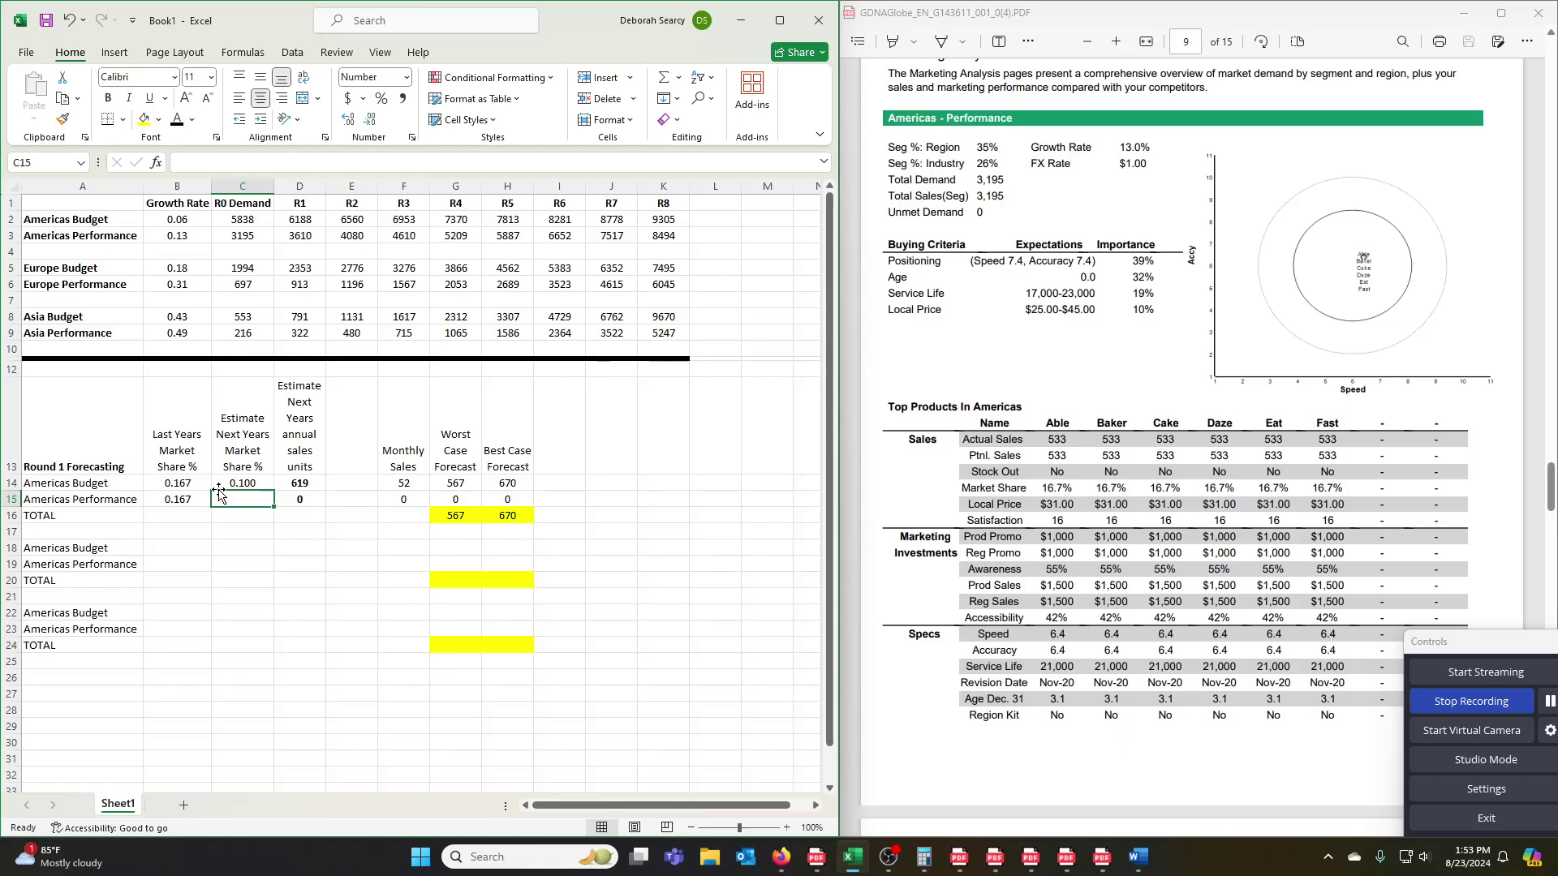
type(".21")
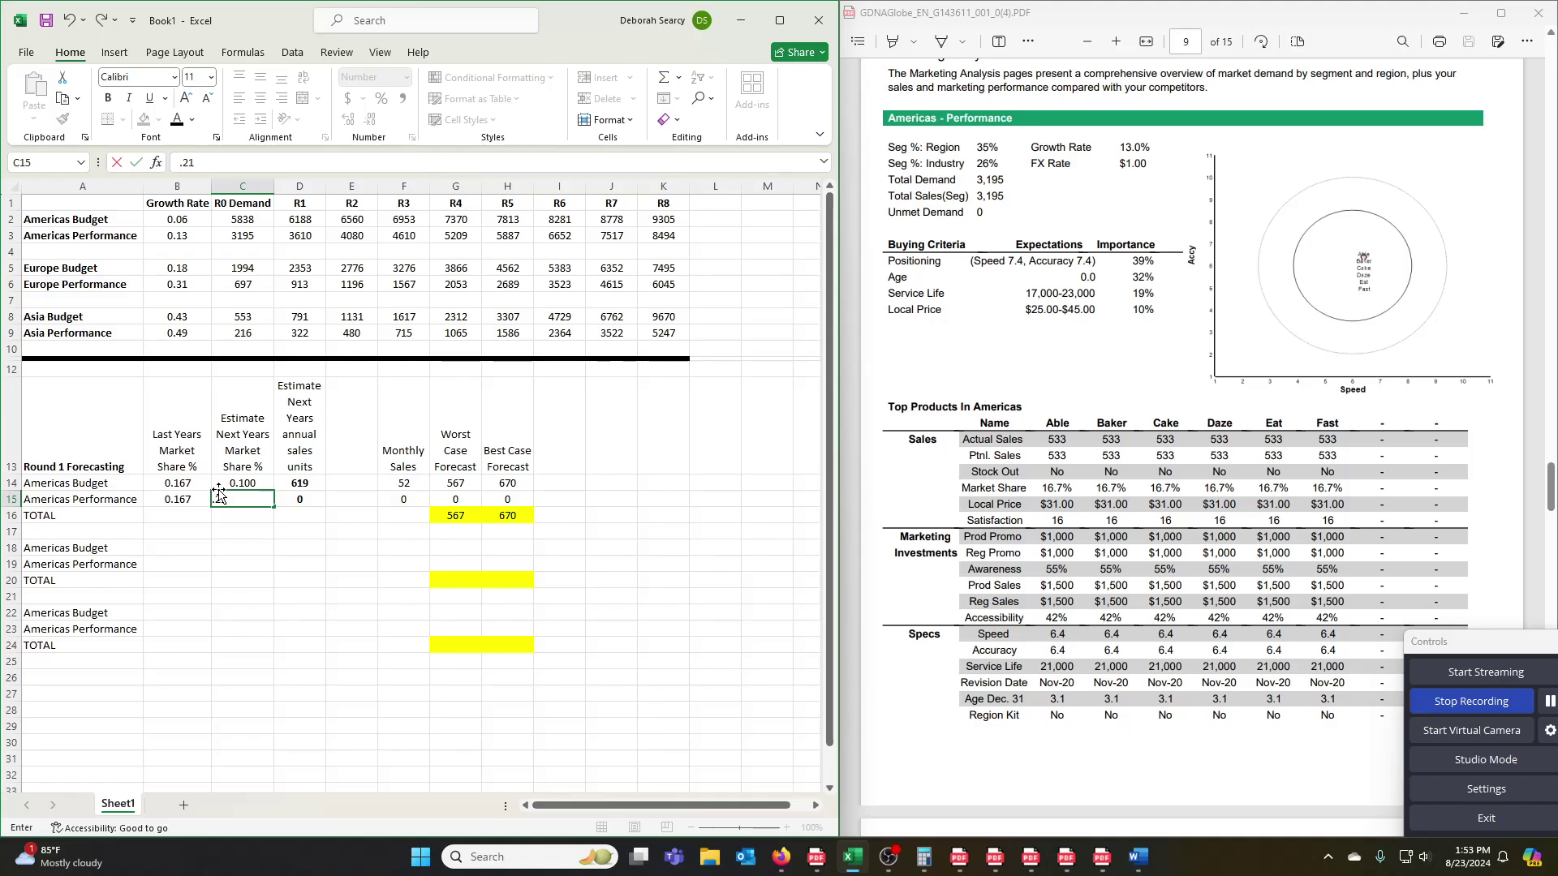
key("Return")
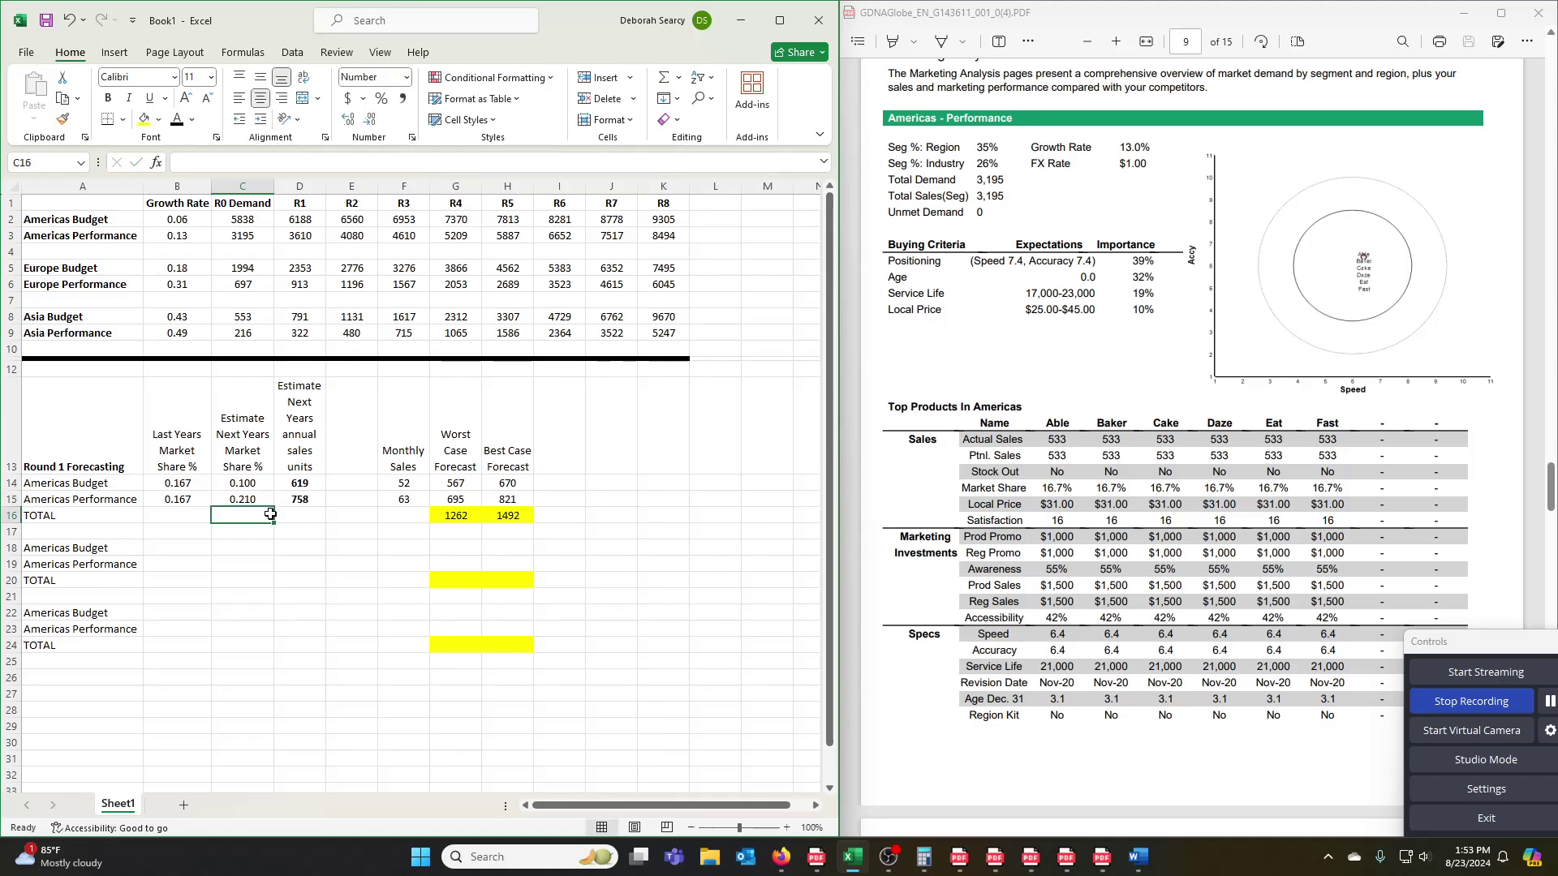